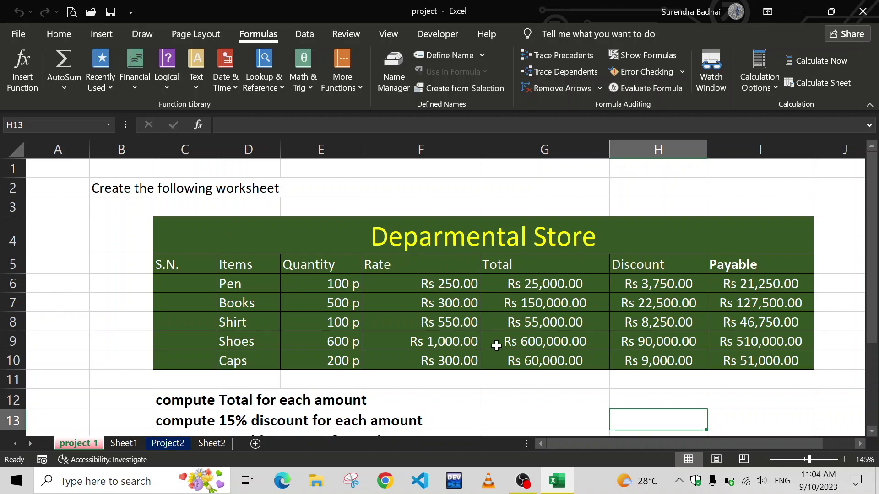
Step: Examine the Deparmental Store table's items and quantities, and the Total formula for Pen on the project 1 sheet
{"action": "left_click_drag", "start_coordinate": [236, 242], "coordinate": [480, 357]}
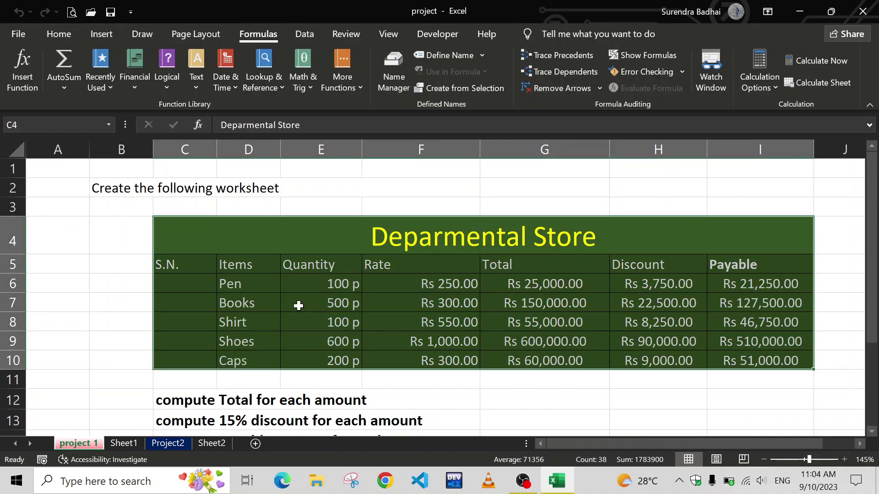
{"action": "left_click", "coordinate": [187, 270]}
{"action": "left_click", "coordinate": [269, 263]}
{"action": "left_click", "coordinate": [330, 268]}
{"action": "left_click", "coordinate": [273, 298]}
{"action": "left_click", "coordinate": [356, 319]}
{"action": "left_click", "coordinate": [357, 358]}
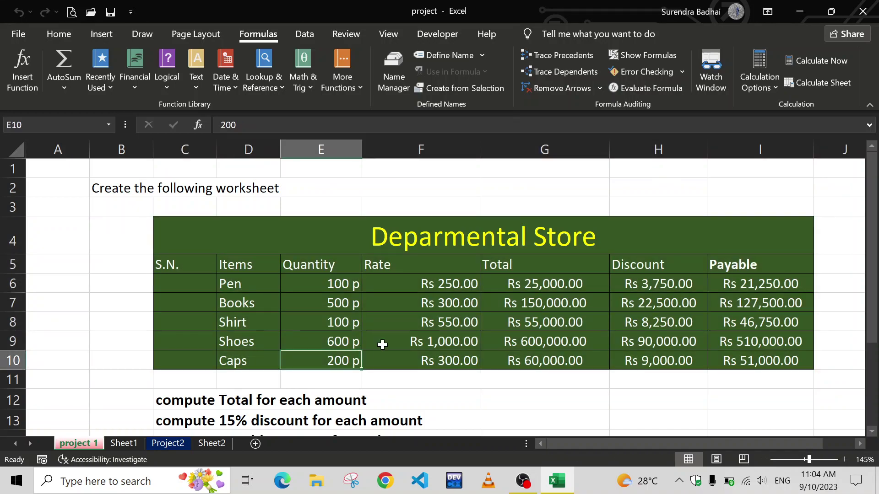
{"action": "left_click", "coordinate": [555, 284]}
{"action": "double_click", "coordinate": [555, 284]}
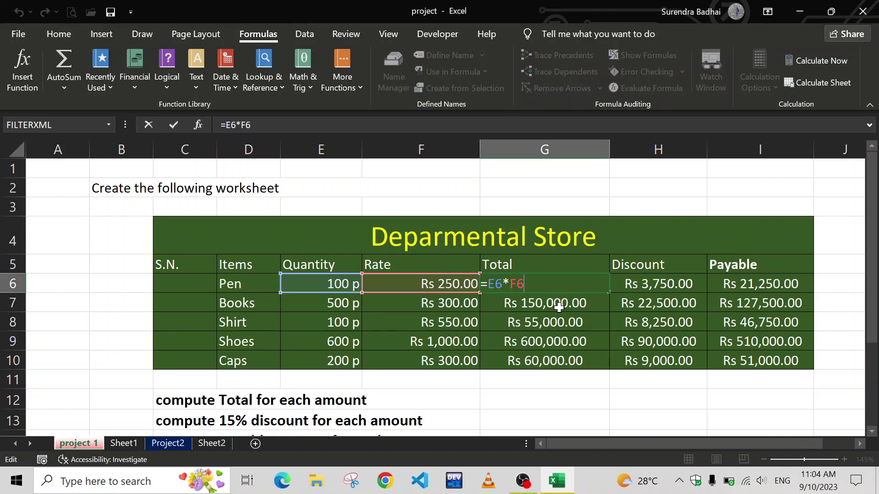
{"action": "key", "text": "Return"}
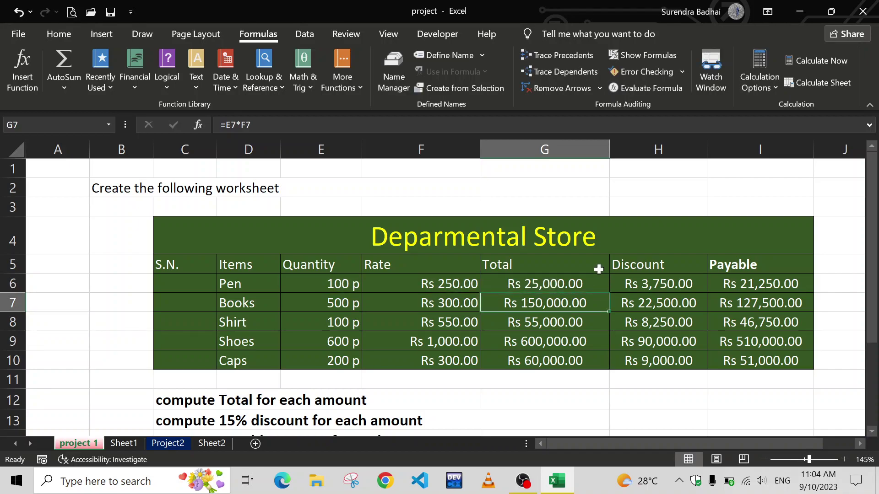
Step: Show the sheet's formulas and autofit columns E through I to make the Total, Discount and Payable formulas readable together
{"action": "left_click", "coordinate": [662, 57]}
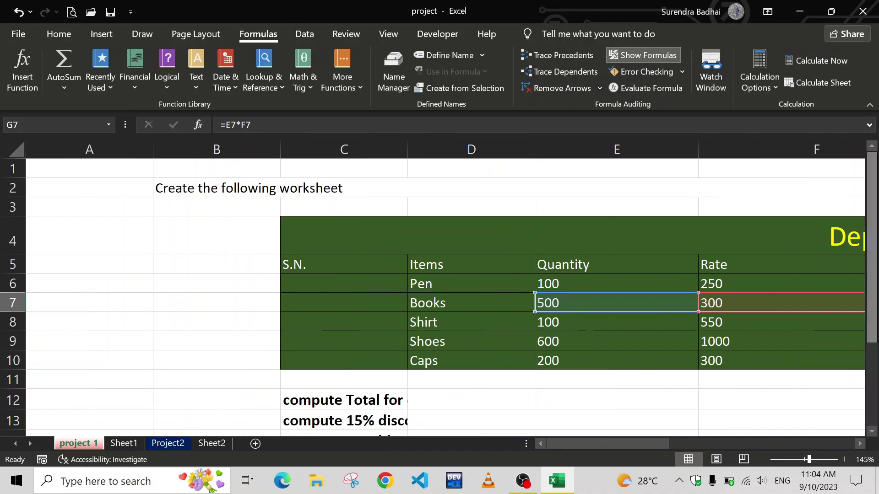
{"action": "left_click_drag", "start_coordinate": [626, 442], "coordinate": [811, 440]}
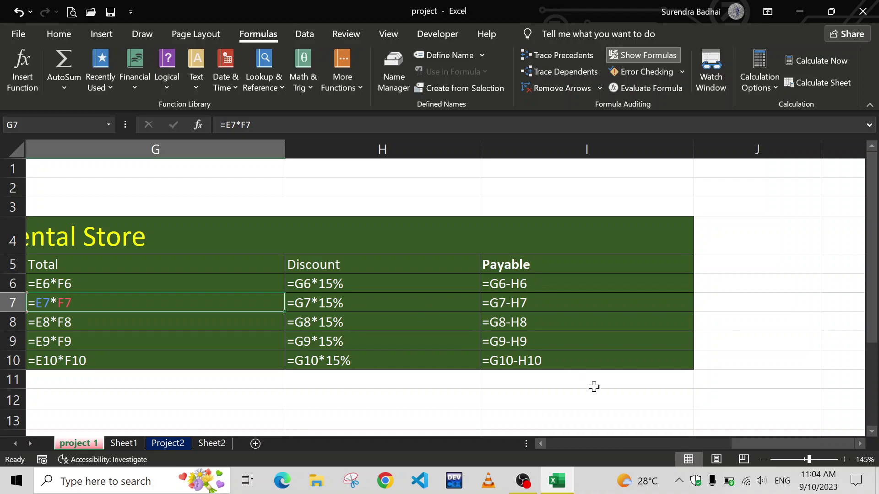
{"action": "left_click_drag", "start_coordinate": [694, 151], "coordinate": [694, 151]}
{"action": "double_click", "coordinate": [694, 151]}
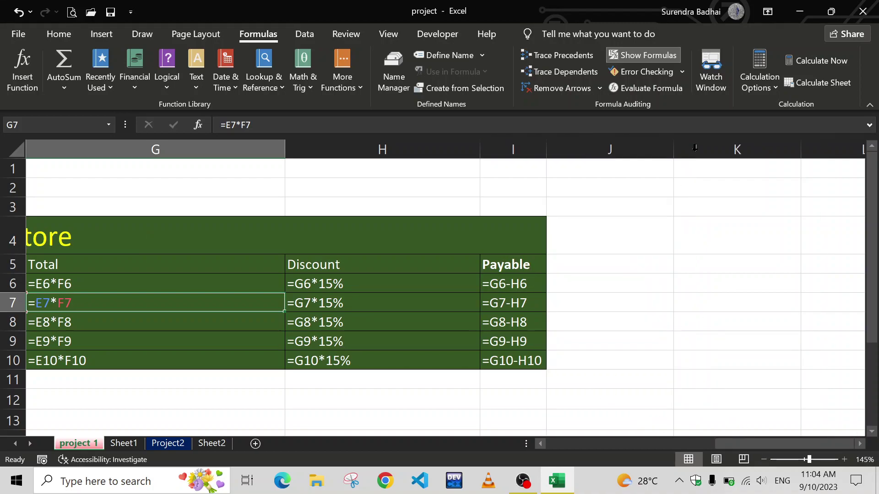
{"action": "double_click", "coordinate": [483, 148]}
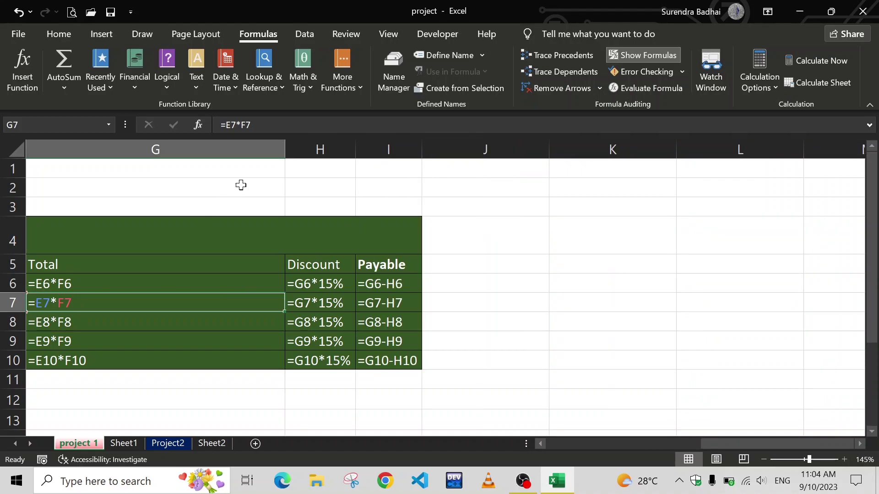
{"action": "double_click", "coordinate": [285, 148]}
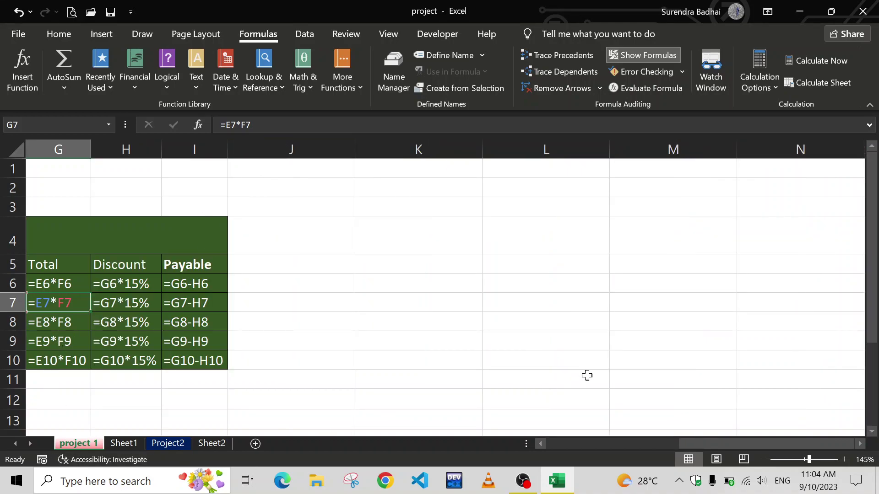
{"action": "left_click_drag", "start_coordinate": [721, 443], "coordinate": [641, 443]}
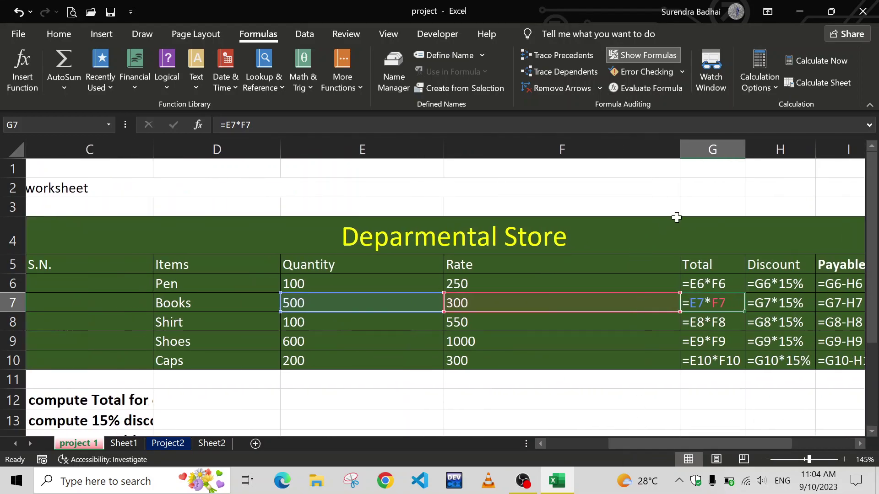
{"action": "double_click", "coordinate": [680, 152]}
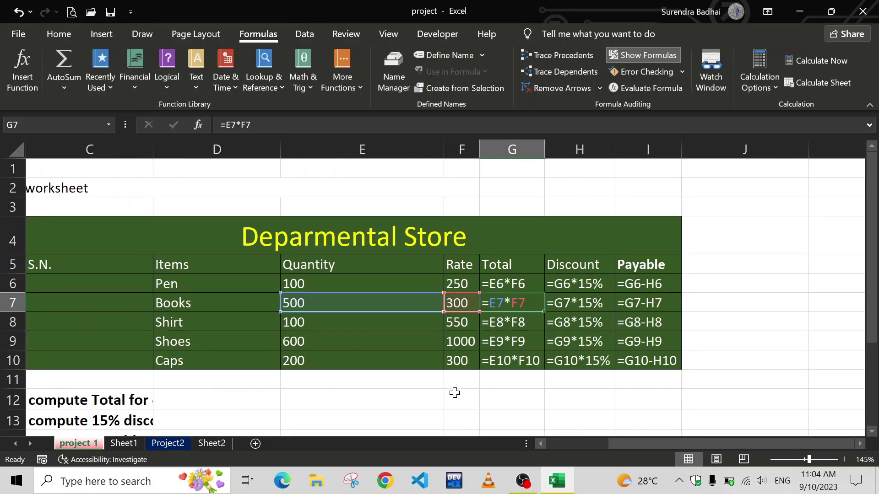
{"action": "double_click", "coordinate": [442, 151]}
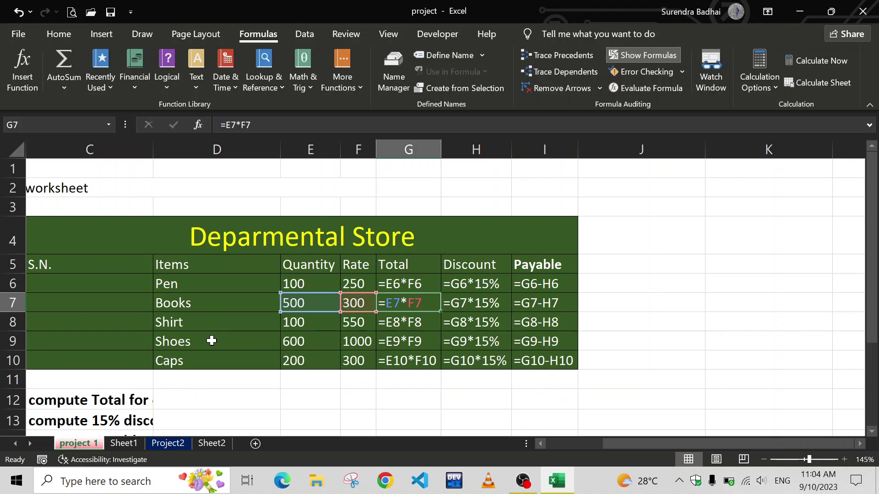
Step: Switch the sheet back from formulas to values and autofit columns E through I
{"action": "key", "text": "ctrl+grave"}
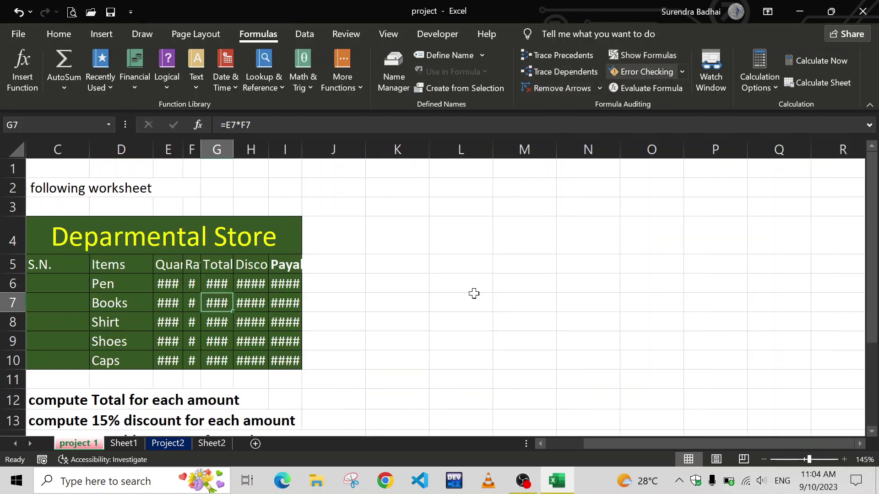
{"action": "left_click_drag", "start_coordinate": [168, 150], "coordinate": [284, 149]}
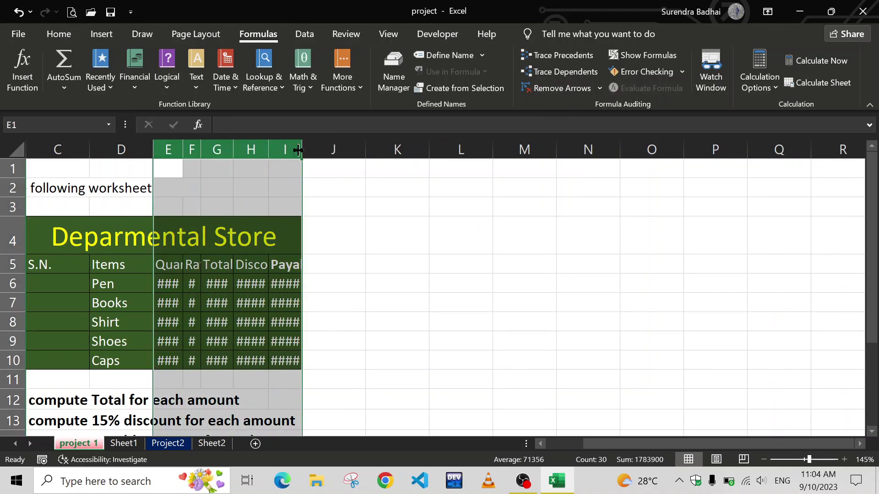
{"action": "double_click", "coordinate": [301, 149]}
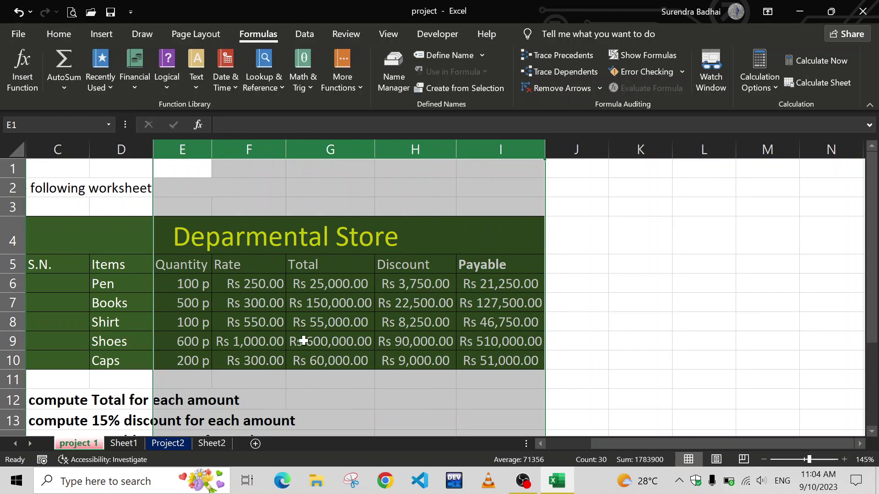
Step: Examine the Quantity and Rate values and the Total and Discount formulas in the Pen row
{"action": "left_click", "coordinate": [183, 290]}
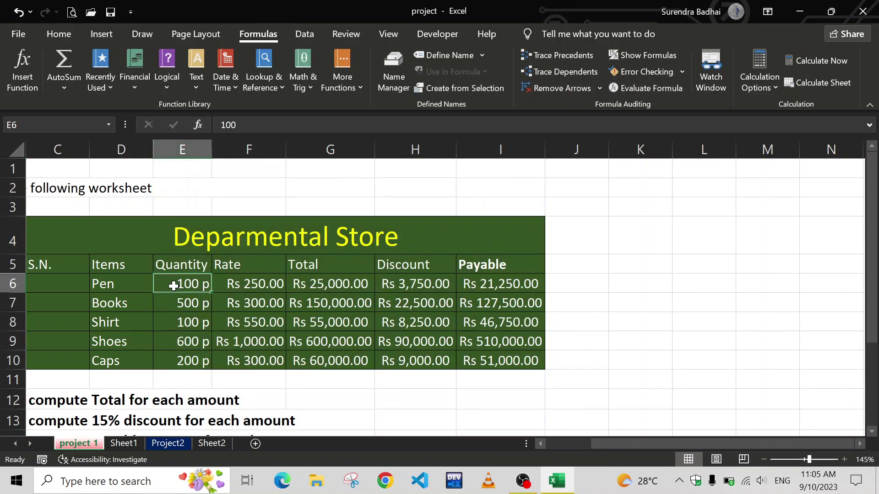
{"action": "left_click_drag", "start_coordinate": [173, 286], "coordinate": [174, 358]}
{"action": "left_click_drag", "start_coordinate": [247, 287], "coordinate": [252, 361]}
{"action": "left_click", "coordinate": [326, 285]}
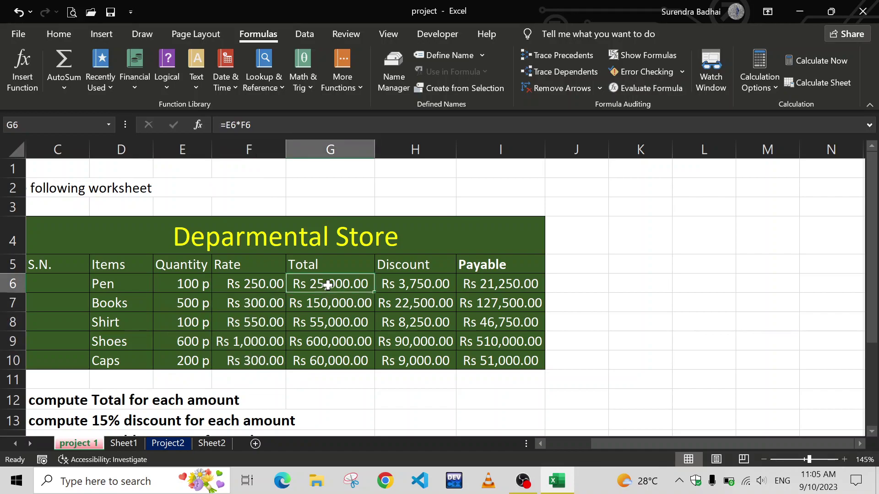
{"action": "left_click", "coordinate": [417, 286]}
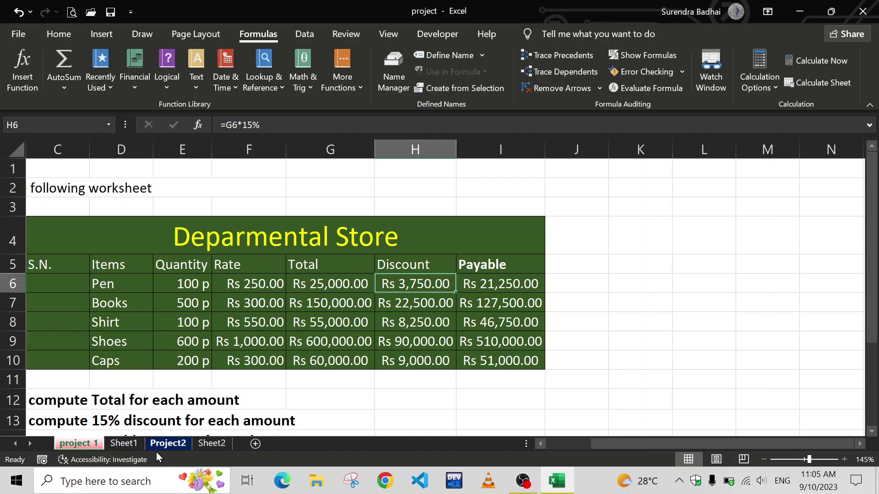
Step: Compare the unformatted store table on Sheet1 with the finished version on the project 1 sheet
{"action": "left_click", "coordinate": [122, 444]}
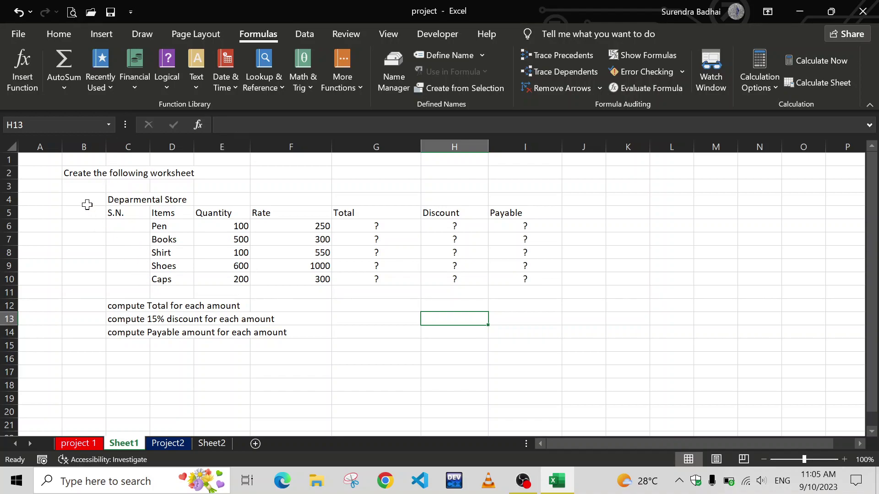
{"action": "left_click_drag", "start_coordinate": [77, 177], "coordinate": [203, 174]}
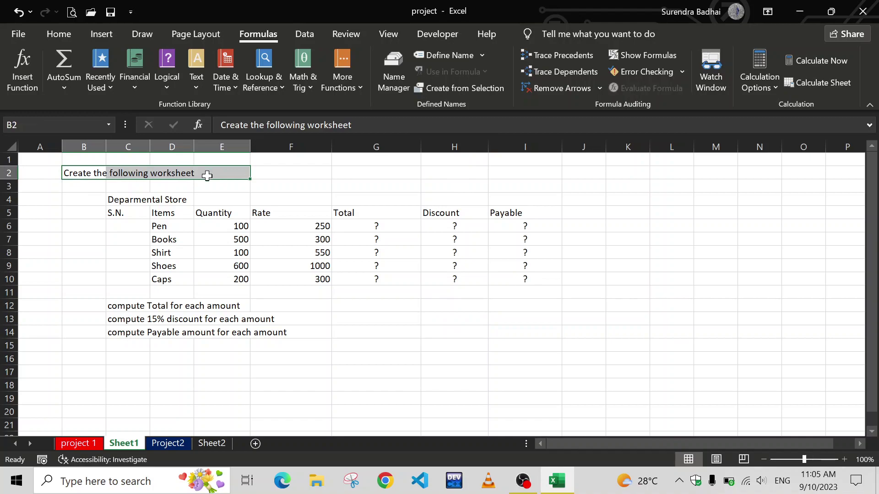
{"action": "left_click", "coordinate": [144, 204]}
{"action": "left_click", "coordinate": [222, 235]}
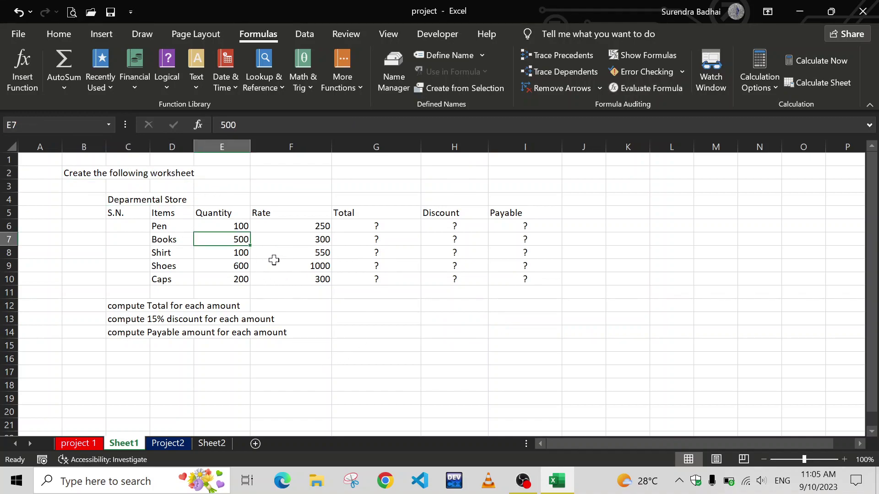
{"action": "left_click", "coordinate": [78, 443]}
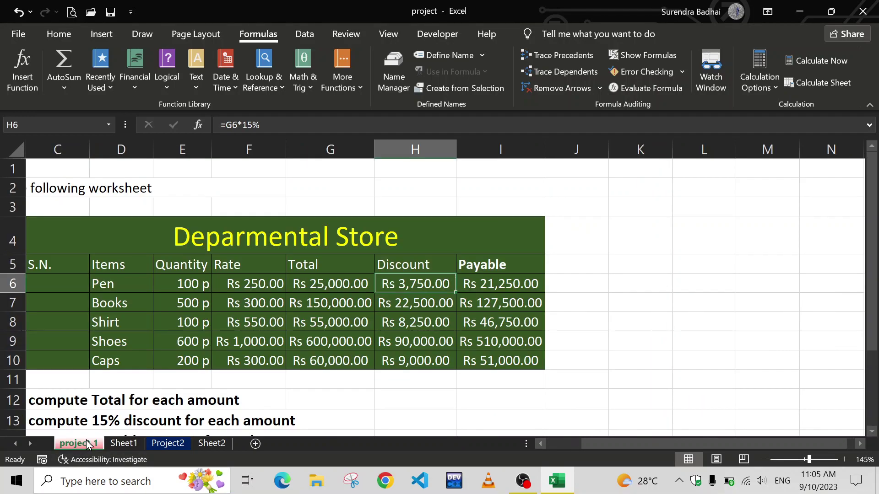
{"action": "left_click_drag", "start_coordinate": [589, 449], "coordinate": [547, 448]}
{"action": "left_click", "coordinate": [130, 449]}
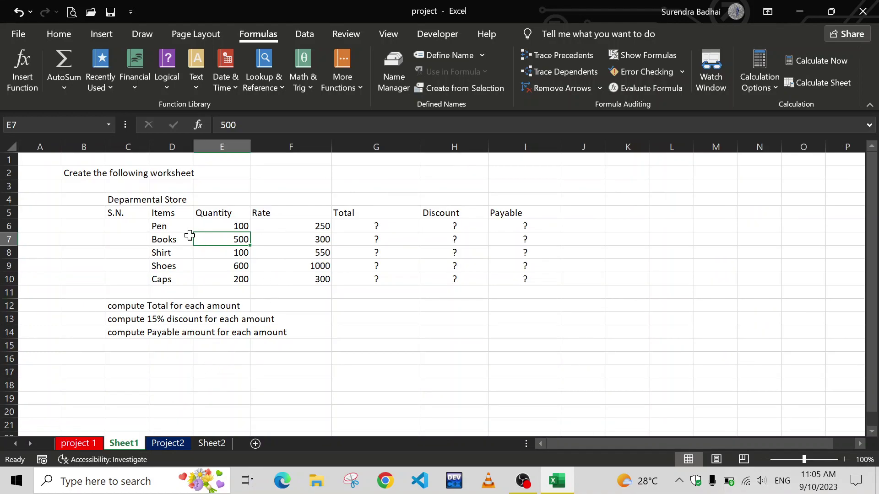
Step: Examine the title row of the Sheet1 table and the empty gridded cells beside the table
{"action": "left_click", "coordinate": [134, 199]}
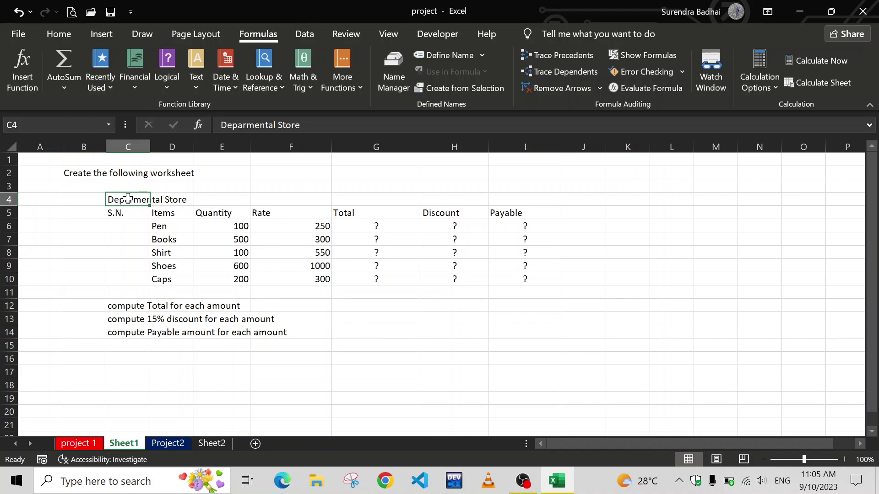
{"action": "left_click", "coordinate": [52, 34]}
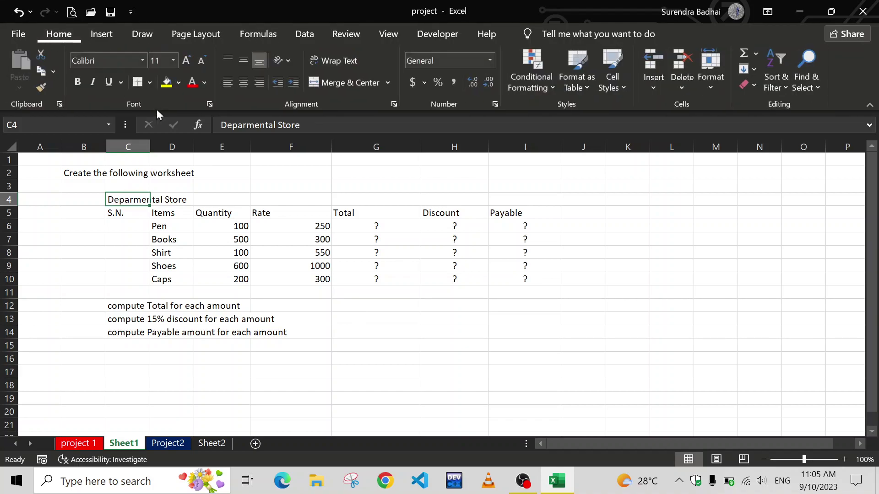
{"action": "left_click", "coordinate": [172, 201]}
{"action": "left_click", "coordinate": [131, 203]}
{"action": "left_click", "coordinate": [285, 202]}
{"action": "left_click", "coordinate": [526, 201]}
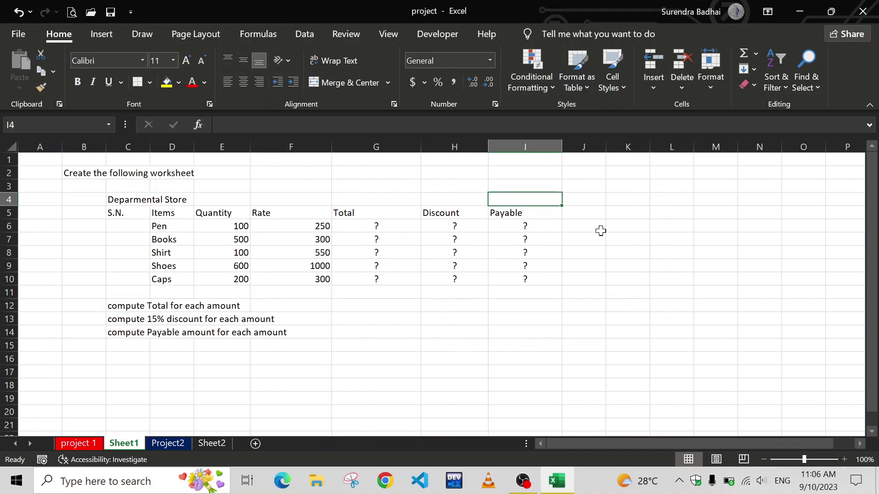
{"action": "left_click_drag", "start_coordinate": [589, 210], "coordinate": [619, 334]}
{"action": "left_click", "coordinate": [689, 276]}
Step: Check how the Sheet1 store table looks in print preview, and apply All Borders to its range C4:I10
{"action": "left_click_drag", "start_coordinate": [117, 204], "coordinate": [523, 280]}
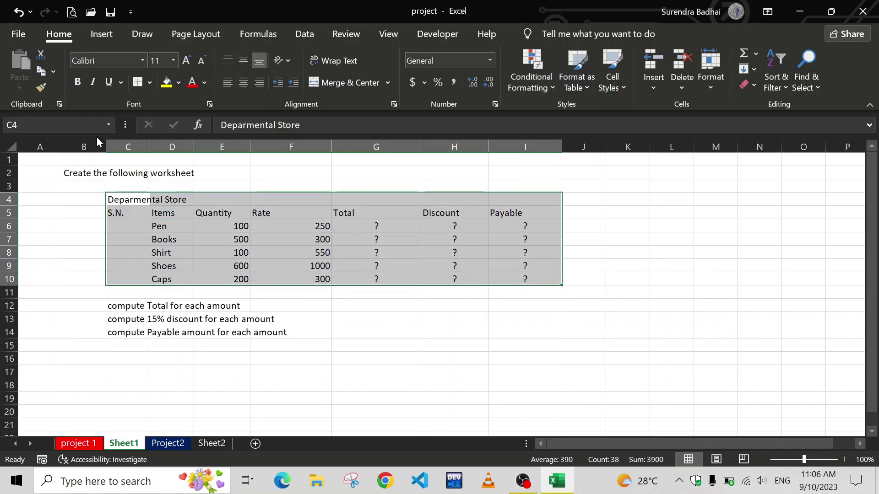
{"action": "left_click", "coordinate": [18, 36]}
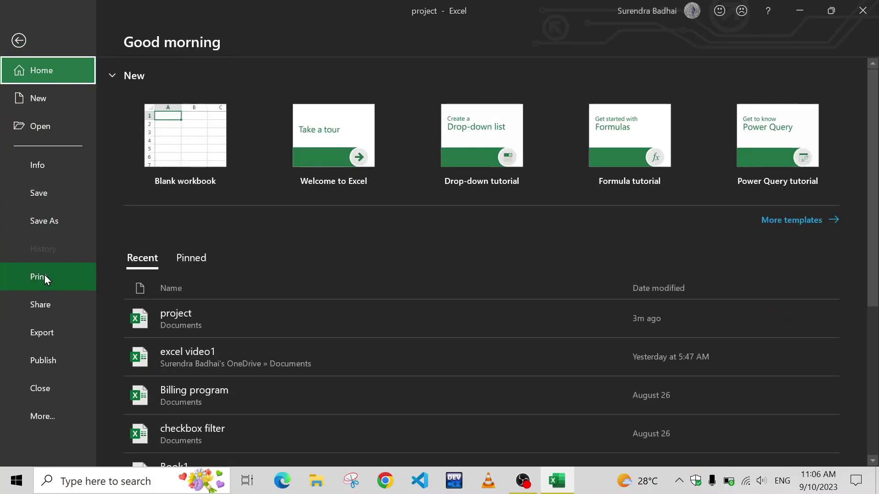
{"action": "left_click", "coordinate": [43, 276]}
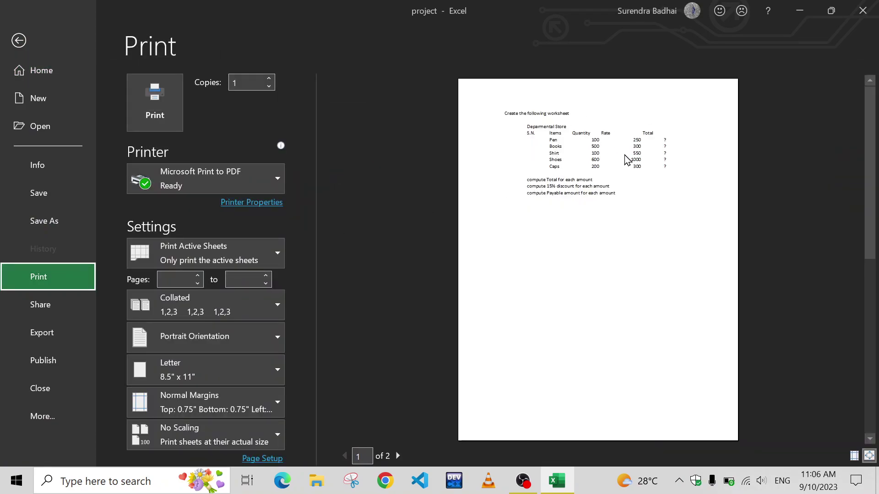
{"action": "left_click", "coordinate": [639, 165]}
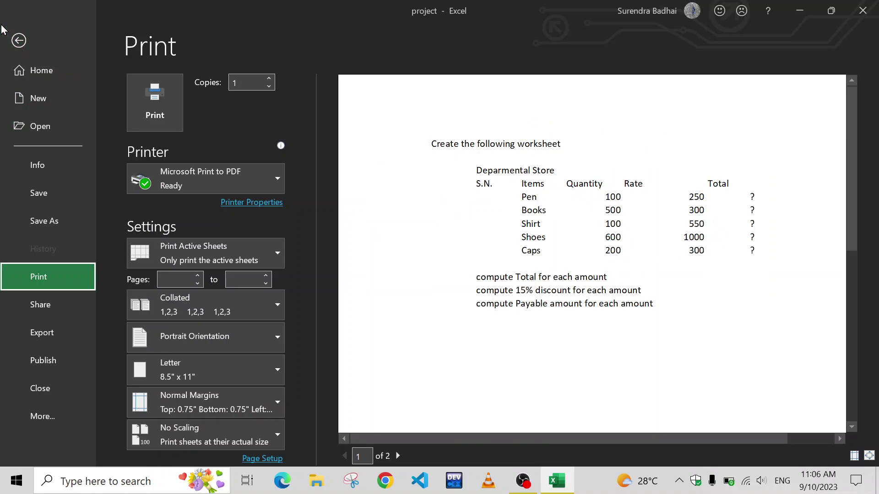
{"action": "left_click", "coordinate": [21, 42]}
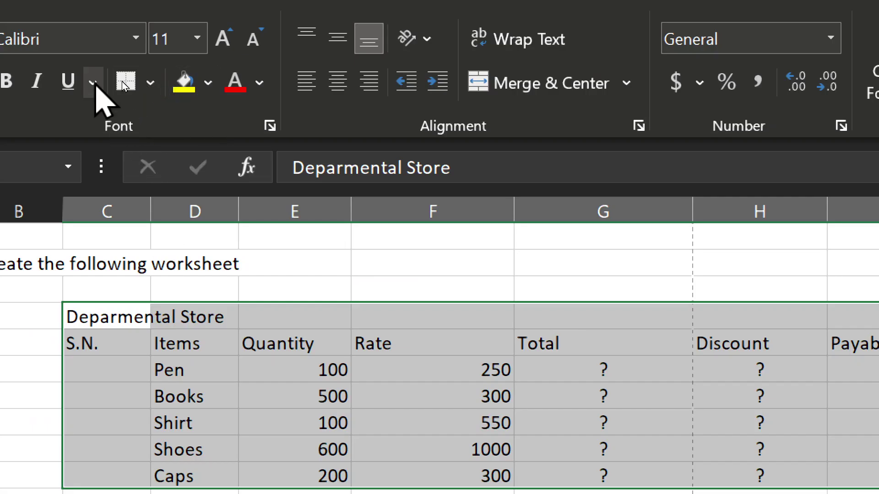
{"action": "left_click", "coordinate": [151, 83]}
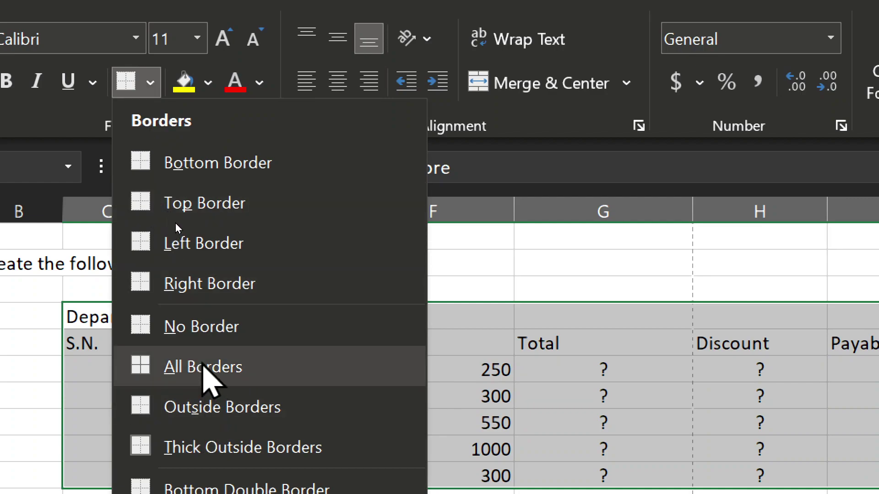
{"action": "left_click", "coordinate": [203, 366]}
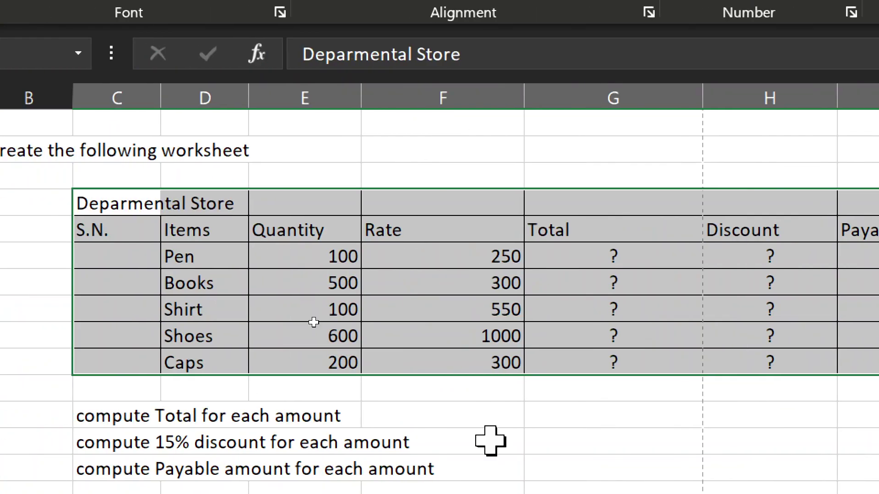
{"action": "left_click", "coordinate": [510, 411]}
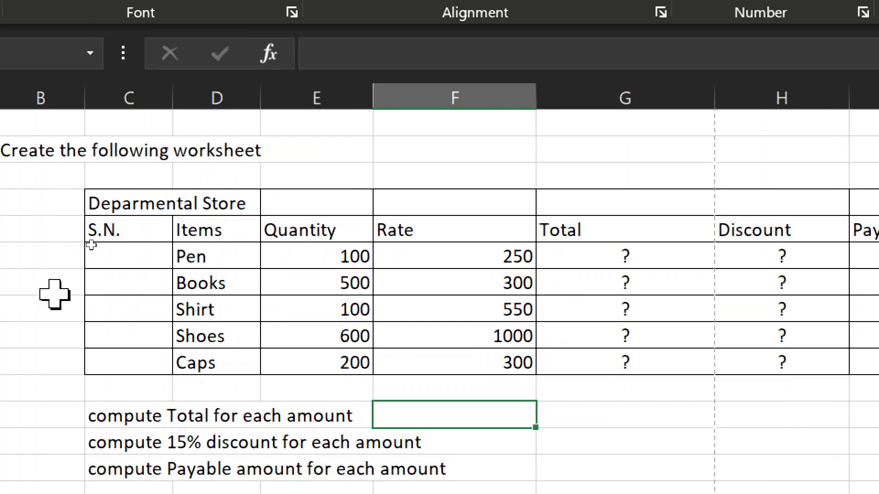
{"action": "left_click", "coordinate": [142, 202]}
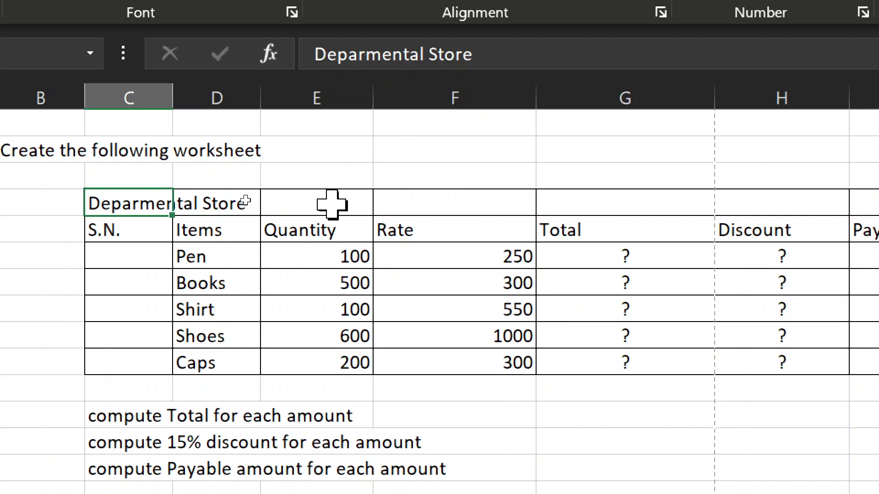
Step: Try entering the test text fhsgf in cell D4 beside the title, and clear it again
{"action": "left_click", "coordinate": [613, 418]}
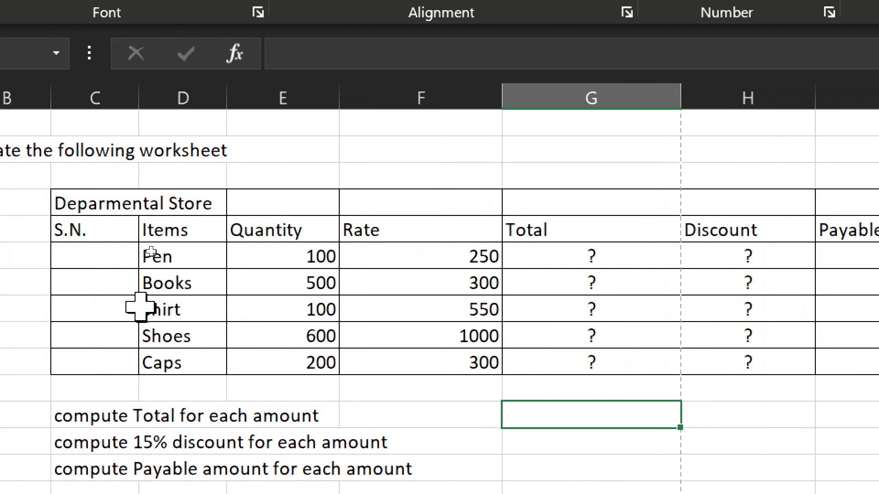
{"action": "left_click", "coordinate": [169, 336]}
{"action": "left_click", "coordinate": [181, 206]}
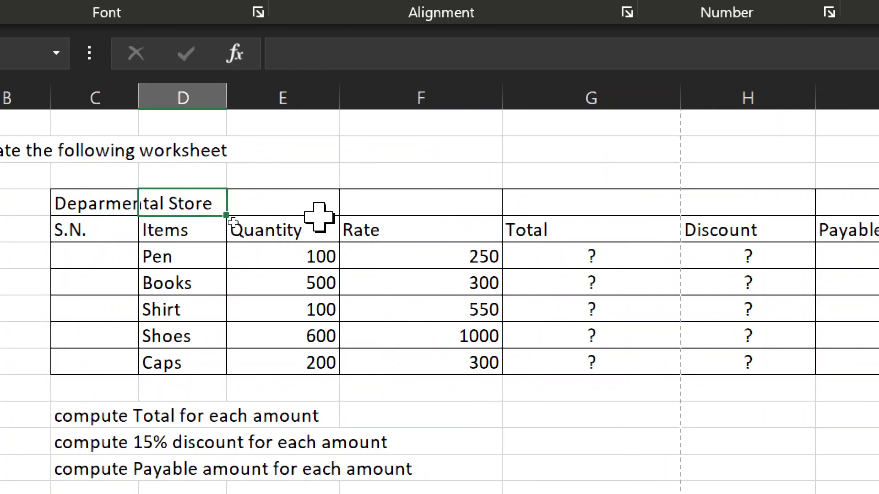
{"action": "type", "text": "fhsgf"}
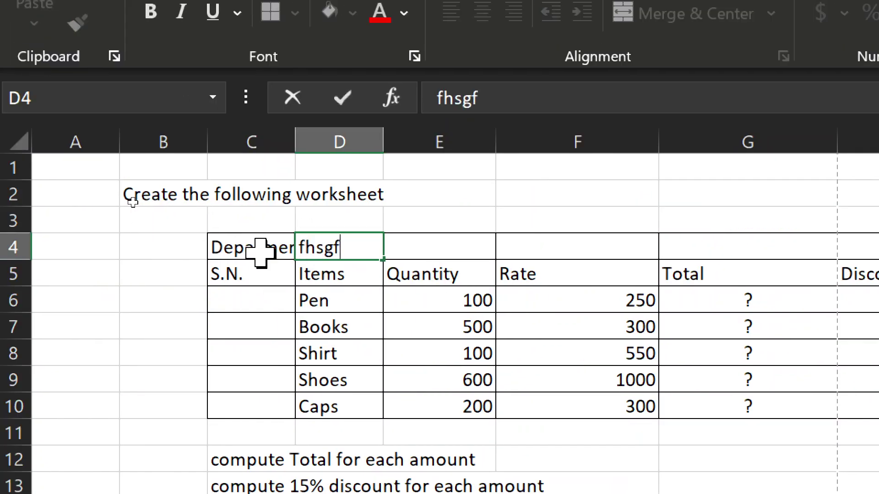
{"action": "left_click", "coordinate": [279, 250]}
{"action": "left_click", "coordinate": [353, 246]}
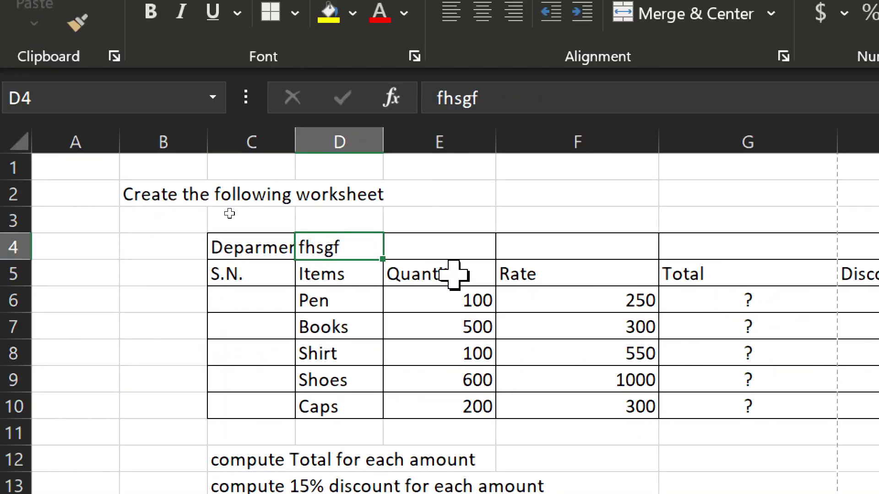
{"action": "key", "text": "Delete"}
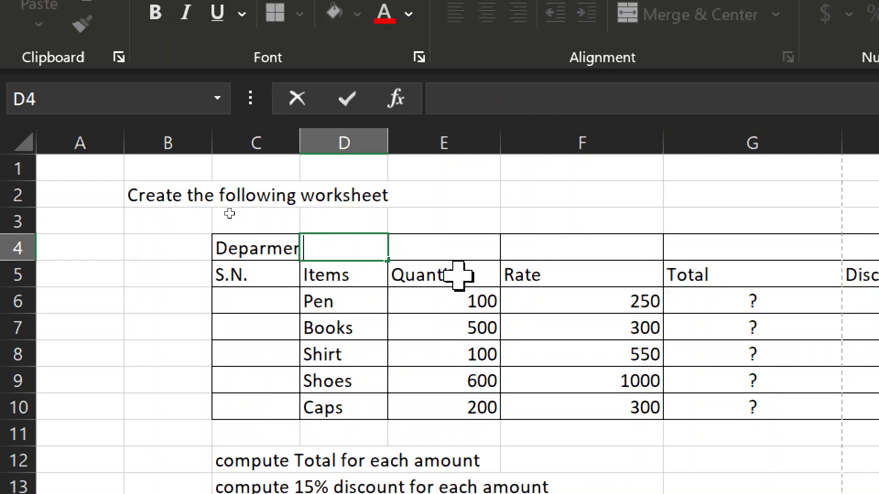
{"action": "left_click", "coordinate": [240, 327]}
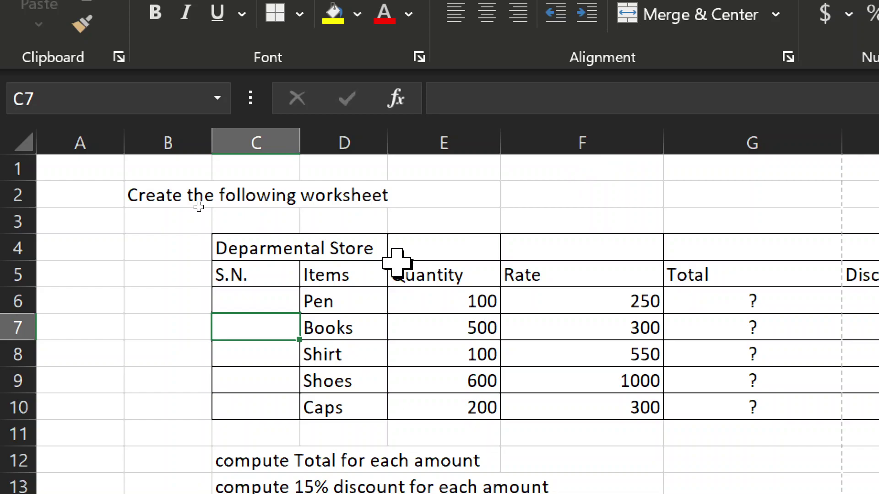
Step: Merge and center the title Deparmental Store across C4:I4 and set its font size to 22
{"action": "left_click_drag", "start_coordinate": [260, 242], "coordinate": [712, 242]}
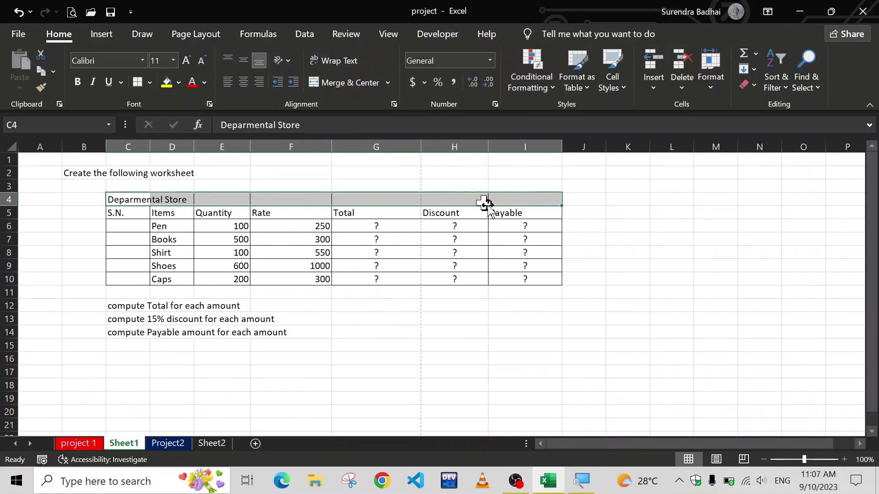
{"action": "left_click", "coordinate": [135, 199]}
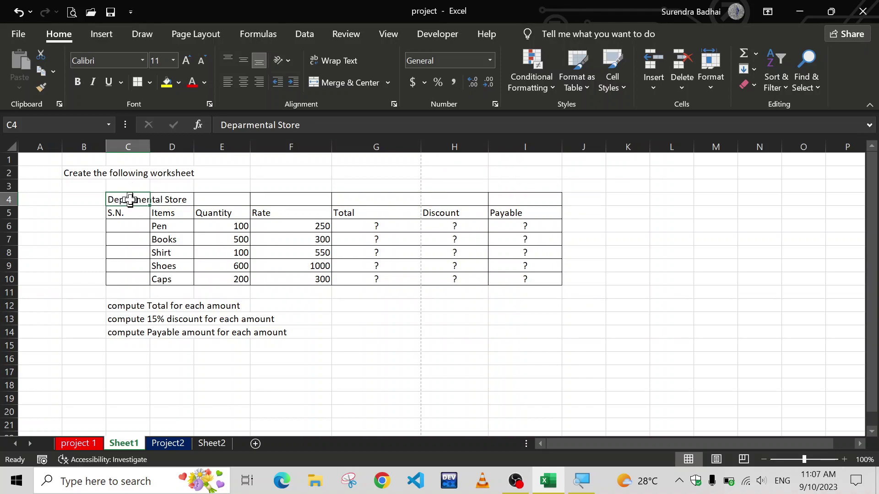
{"action": "left_click_drag", "start_coordinate": [130, 200], "coordinate": [527, 198]}
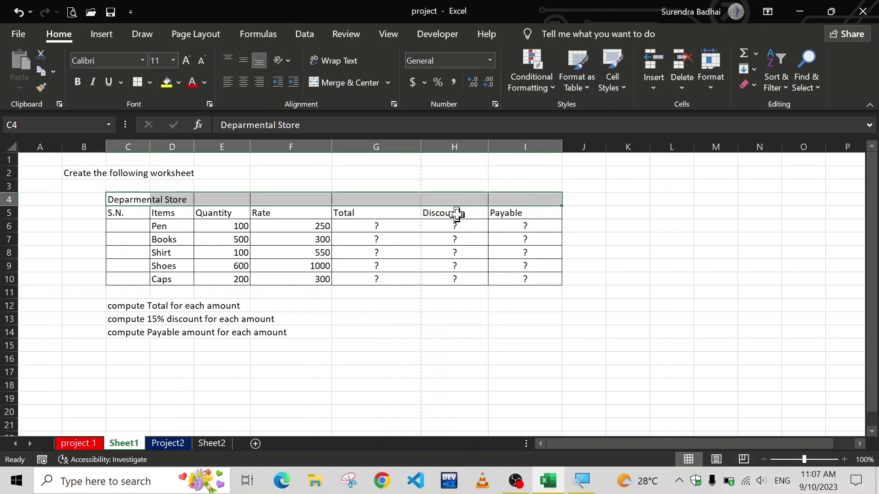
{"action": "left_click", "coordinate": [349, 87]}
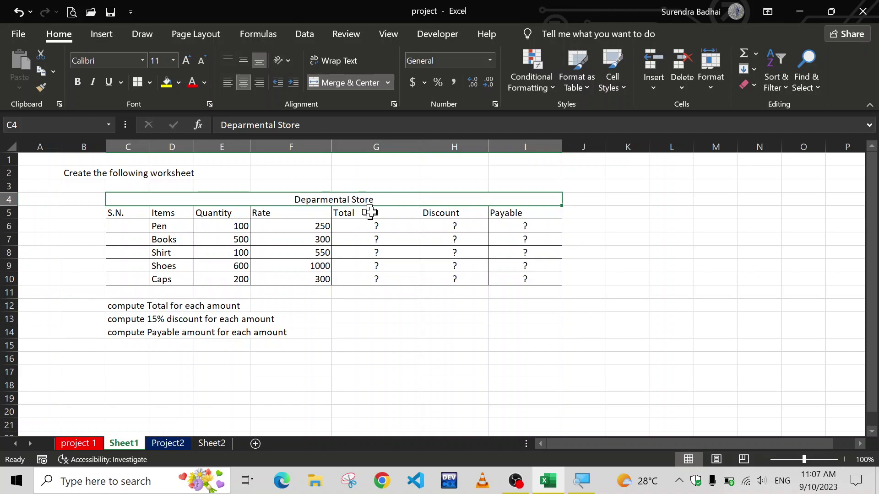
{"action": "left_click", "coordinate": [173, 63]}
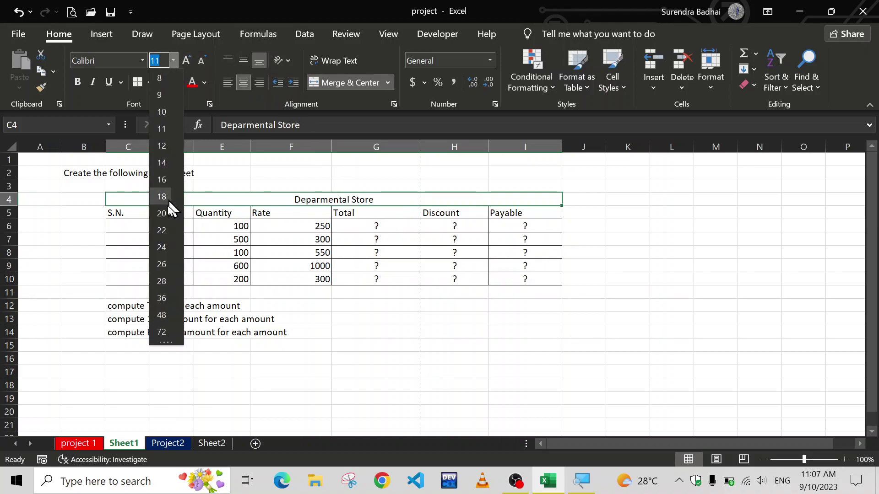
{"action": "left_click", "coordinate": [163, 234]}
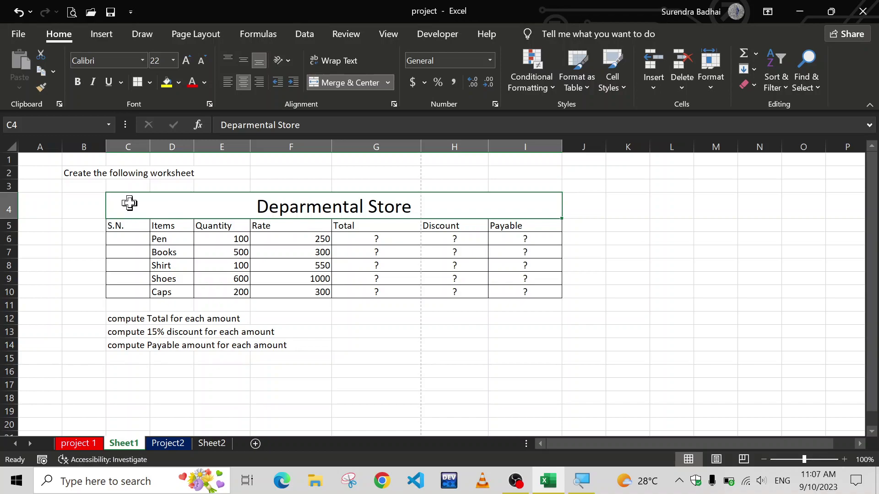
Step: Check the table colours on the project 1 sheet, and fill the Sheet1 table C4:I10 with the darkest green theme colour
{"action": "left_click", "coordinate": [76, 444]}
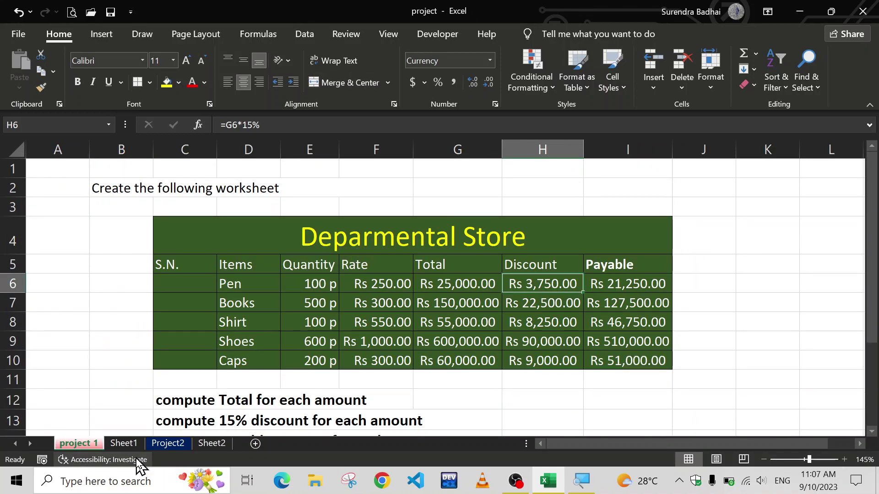
{"action": "left_click", "coordinate": [124, 444]}
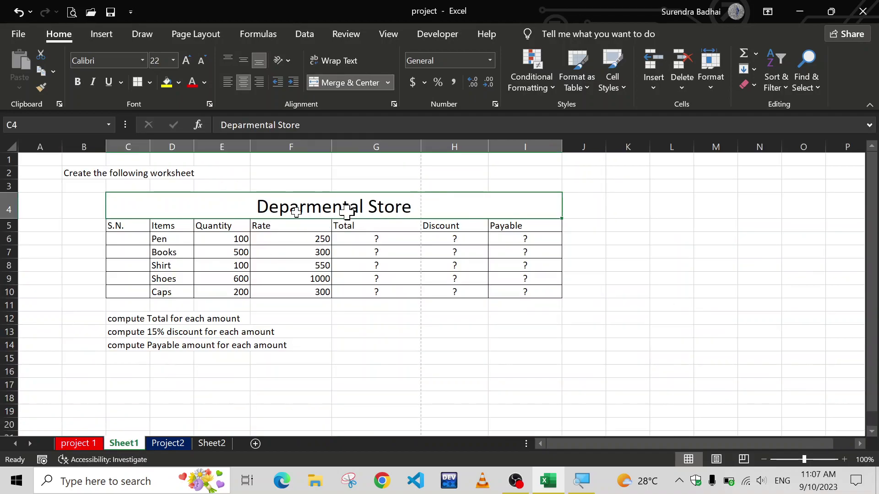
{"action": "left_click_drag", "start_coordinate": [146, 207], "coordinate": [257, 297]}
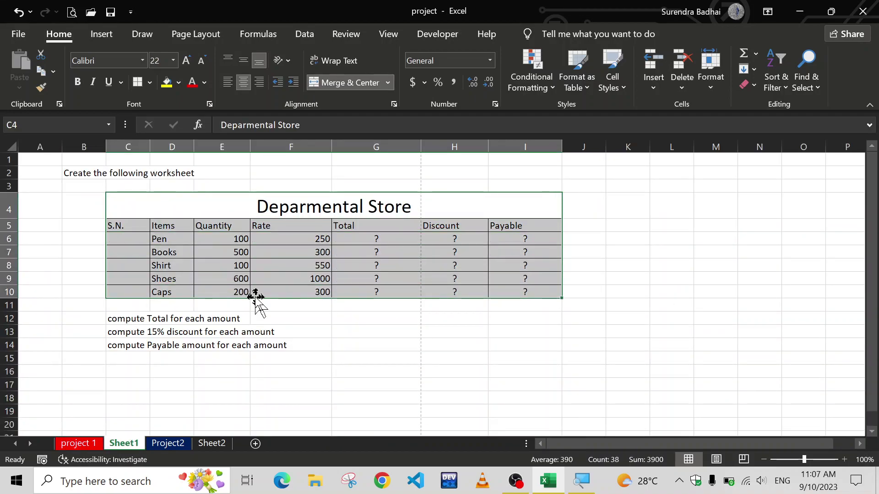
{"action": "left_click", "coordinate": [177, 83]}
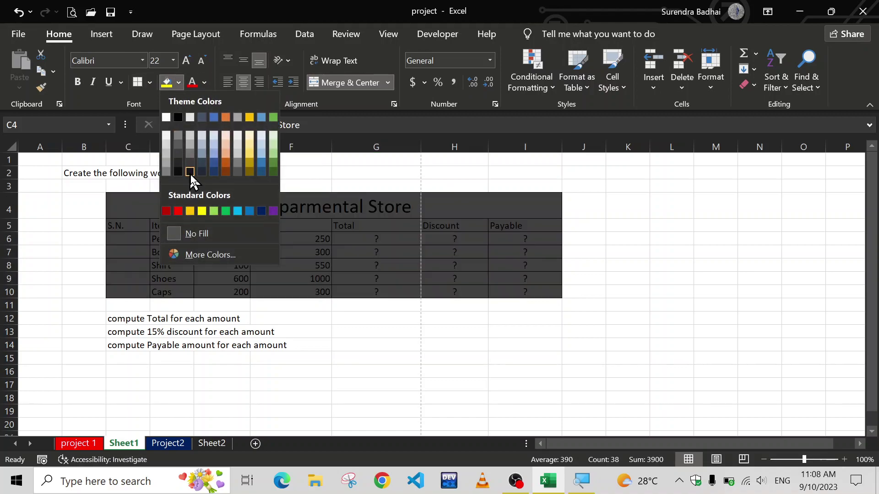
{"action": "left_click", "coordinate": [273, 172]}
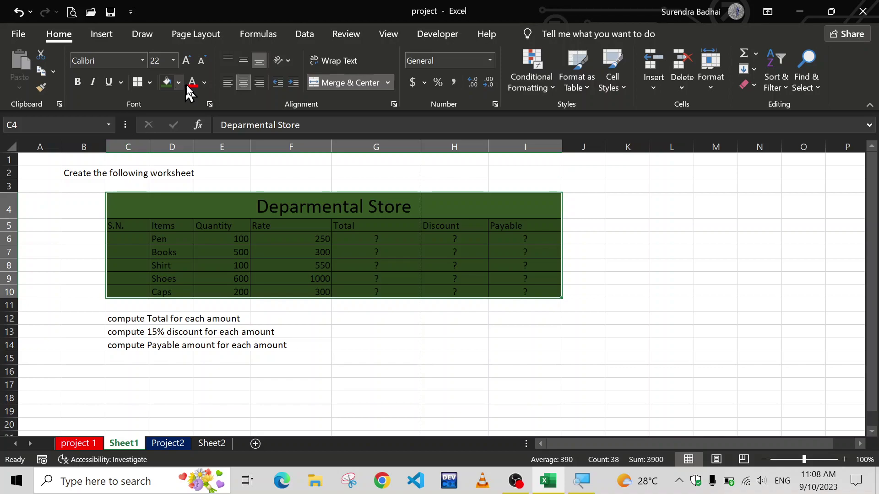
Step: Set the font colour of the whole store table to white and that of its title to yellow
{"action": "left_click", "coordinate": [204, 83]}
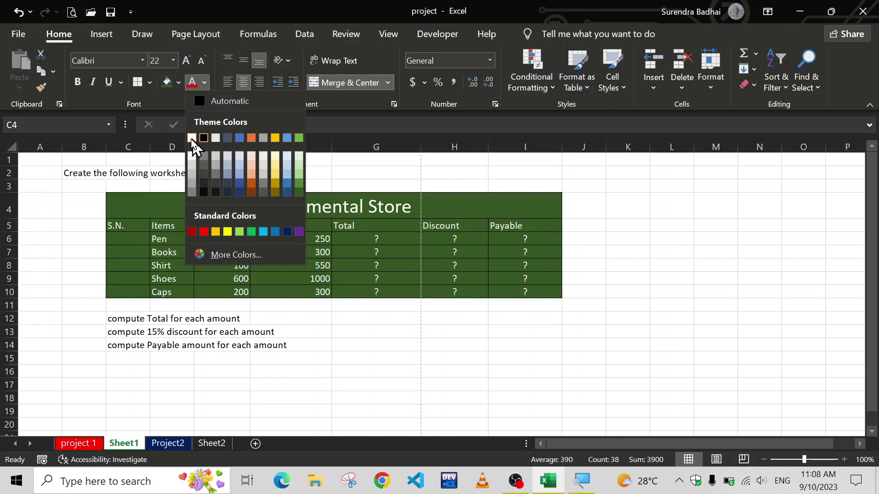
{"action": "left_click", "coordinate": [191, 139]}
{"action": "left_click", "coordinate": [416, 278]}
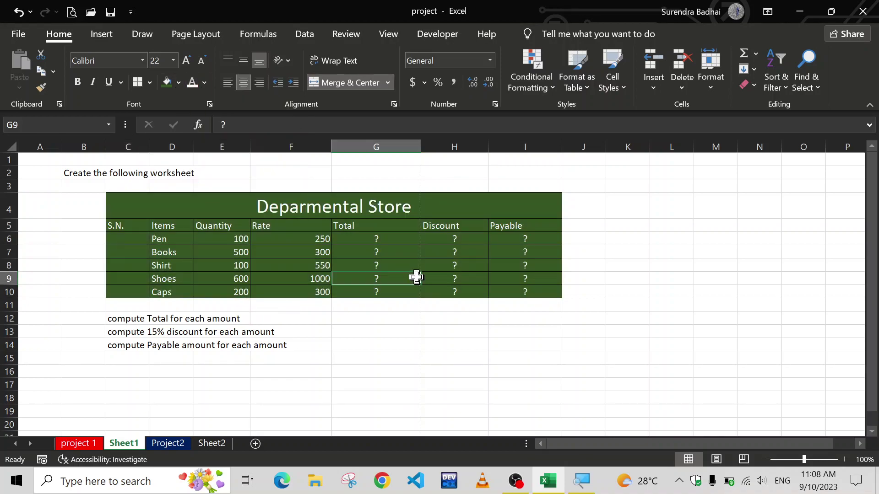
{"action": "left_click", "coordinate": [322, 203]}
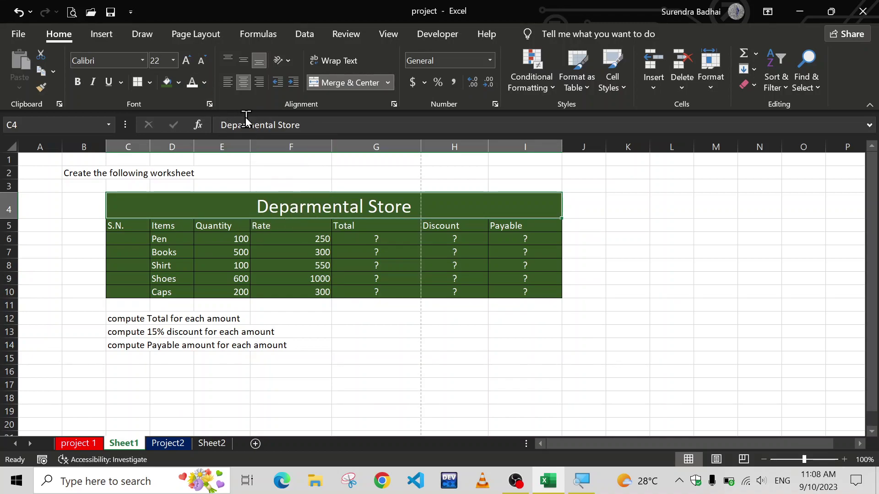
{"action": "left_click", "coordinate": [204, 83]}
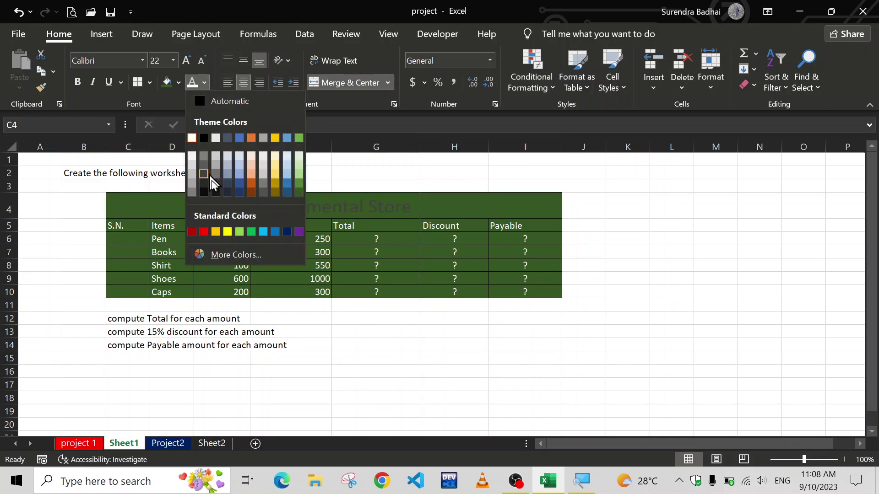
{"action": "left_click", "coordinate": [229, 232]}
{"action": "left_click", "coordinate": [424, 278]}
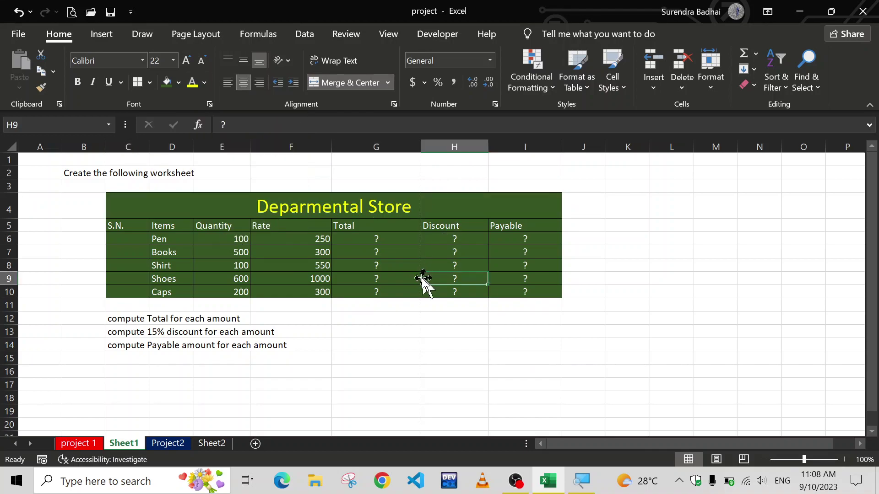
Step: Compute the Pen row's Total in G6 as Quantity times Rate with the formula =E6*F6
{"action": "scroll", "coordinate": [314, 268], "scroll_direction": "up", "scroll_amount": 3}
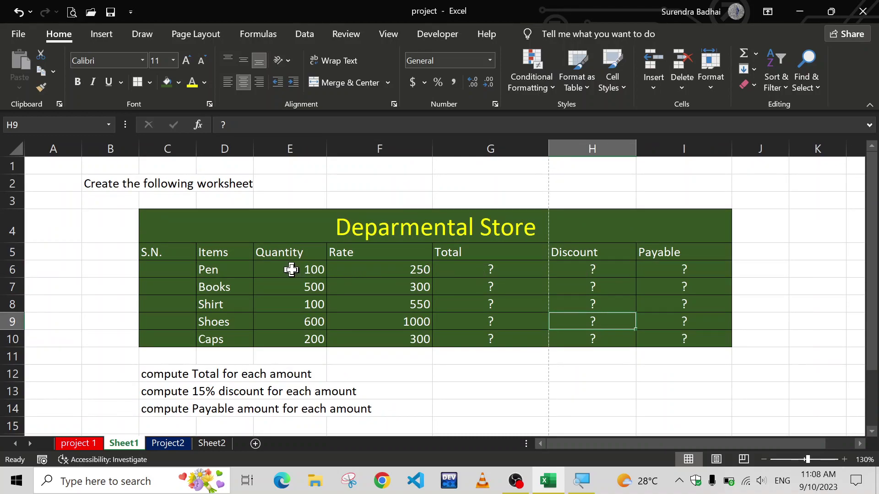
{"action": "left_click", "coordinate": [491, 273]}
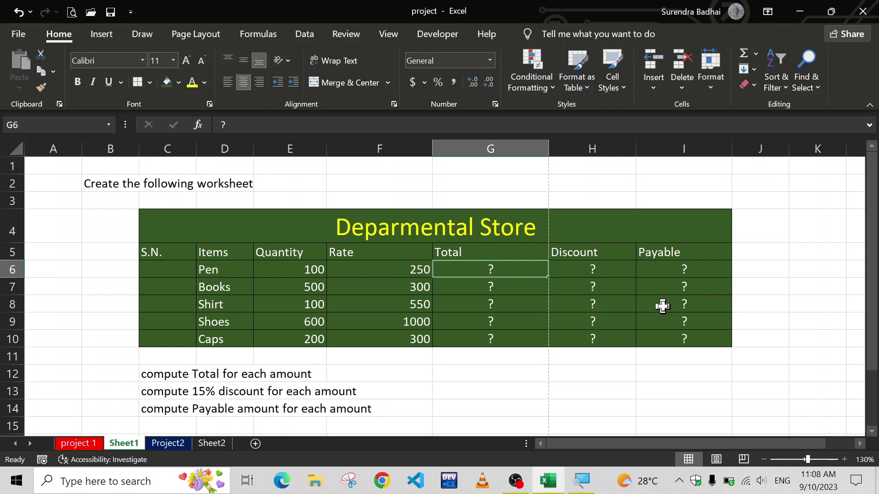
{"action": "type", "text": "="}
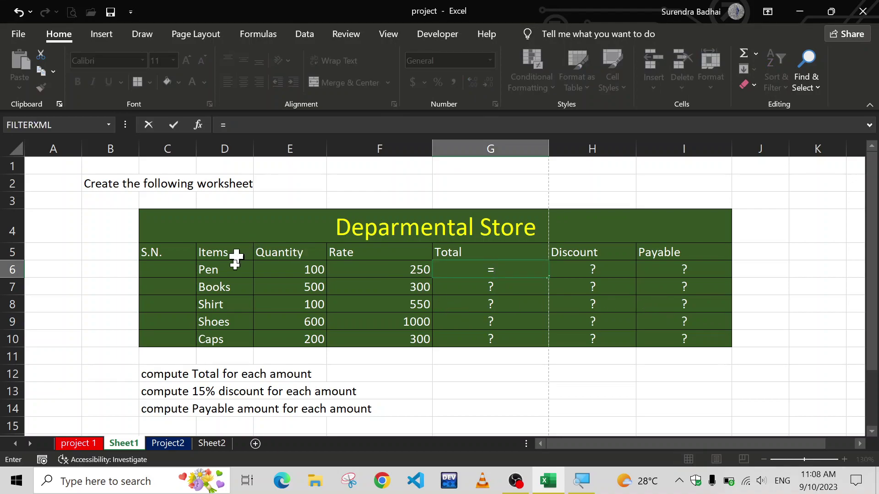
{"action": "left_click", "coordinate": [273, 271]}
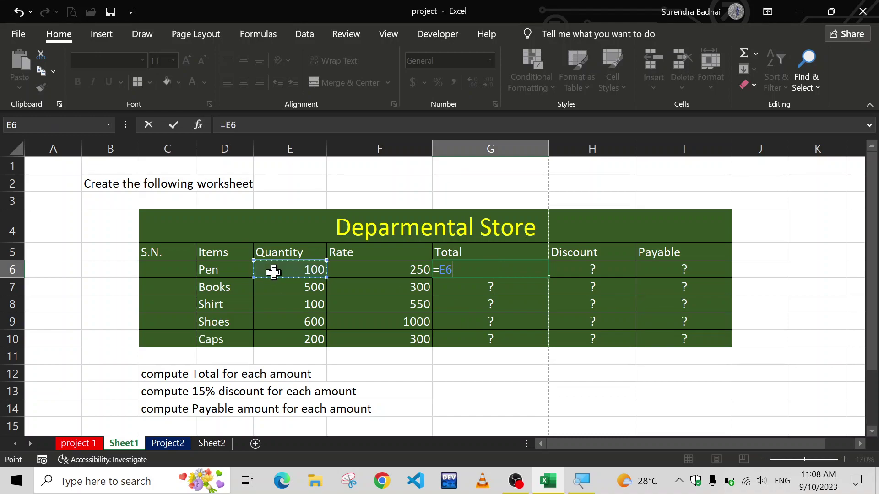
{"action": "type", "text": "*"}
{"action": "left_click", "coordinate": [356, 275]}
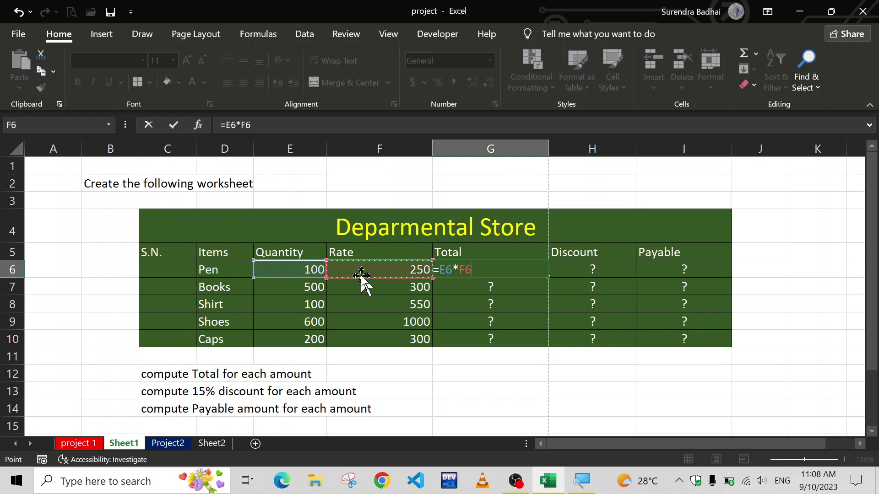
{"action": "key", "text": "Return"}
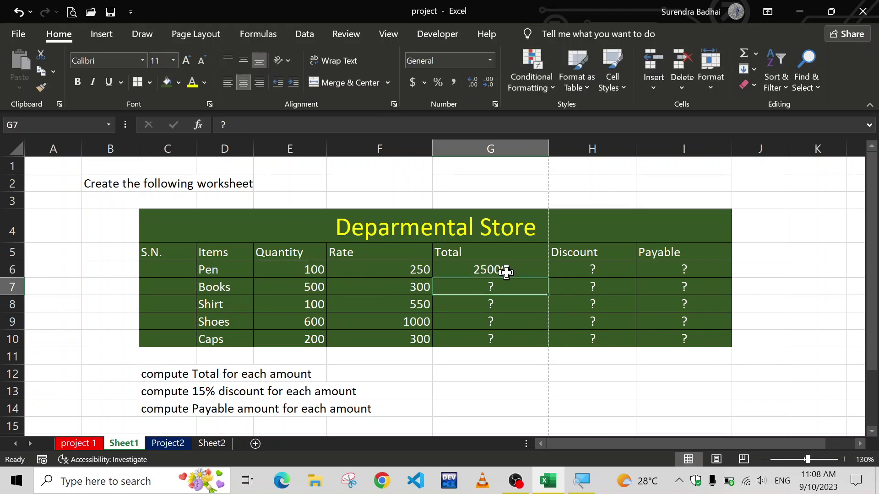
Step: Try the Pen quantity in E6 as 100 p, check the Total formula in G6, and restore the quantity to 100
{"action": "double_click", "coordinate": [312, 270]}
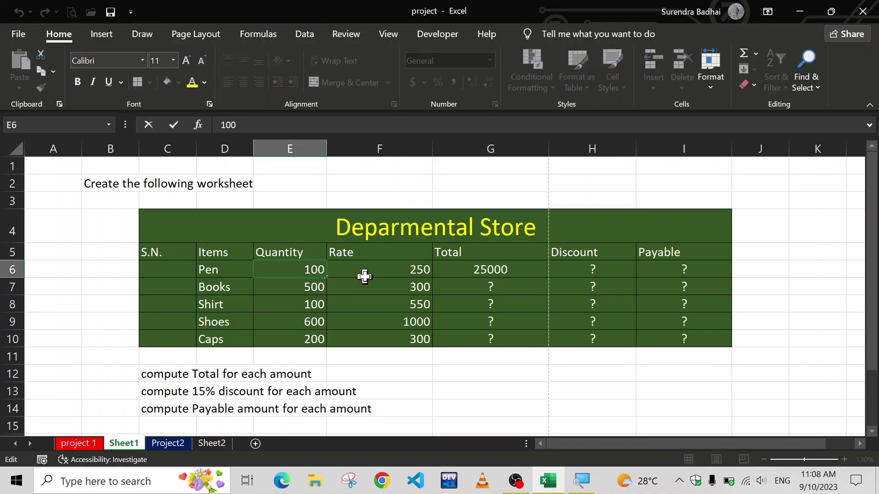
{"action": "type", "text": "p"}
{"action": "key", "text": "Return"}
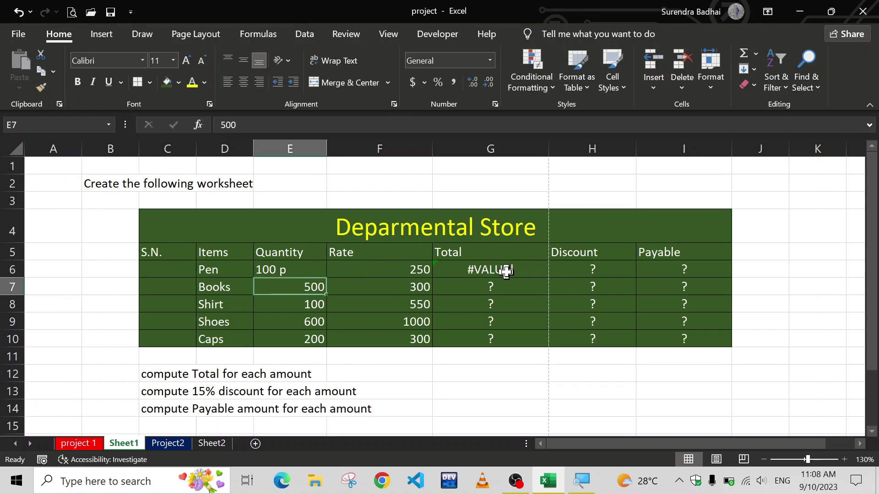
{"action": "left_click", "coordinate": [505, 272]}
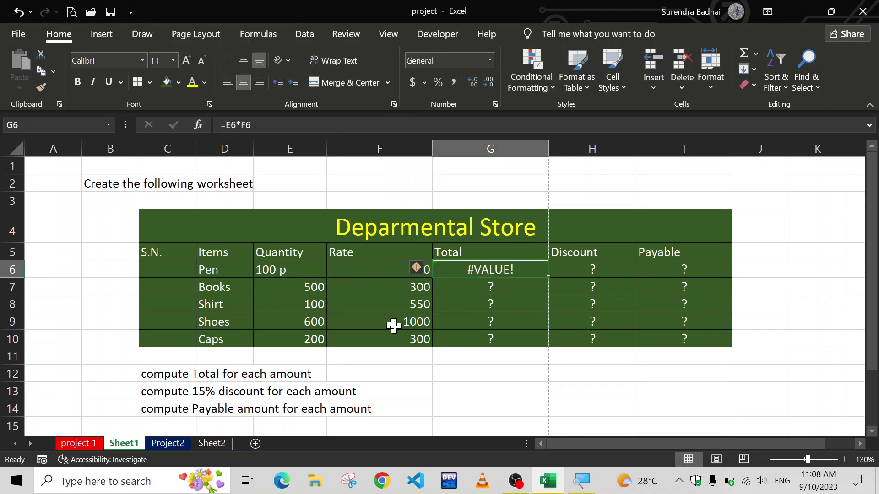
{"action": "double_click", "coordinate": [298, 271]}
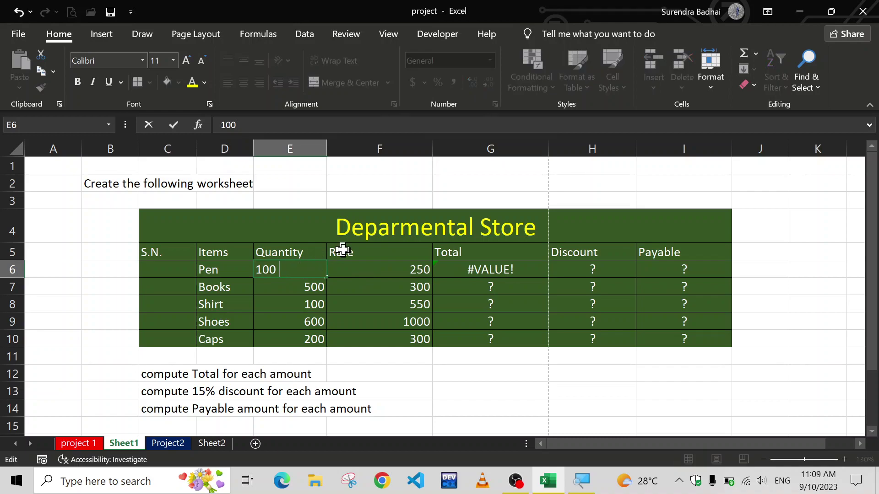
{"action": "key", "text": "Return"}
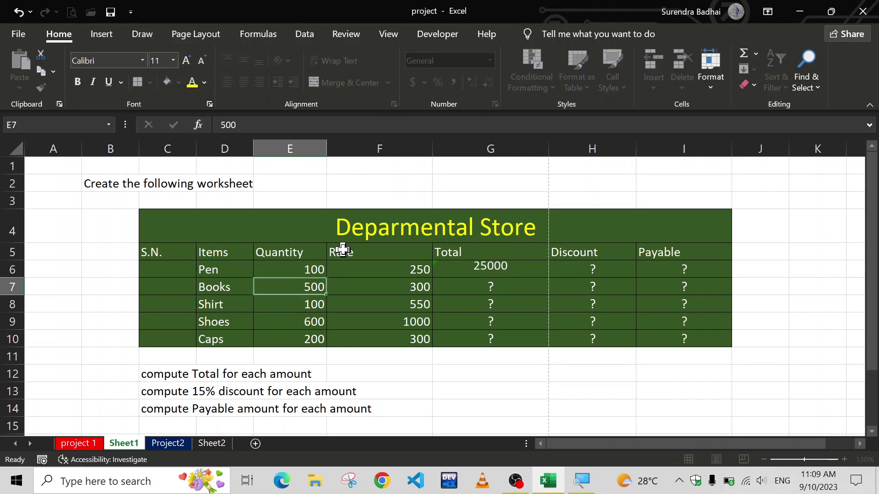
Step: Try the Pen rate in F6 as rs. 250, and restore the rate to 250
{"action": "left_click", "coordinate": [389, 275]}
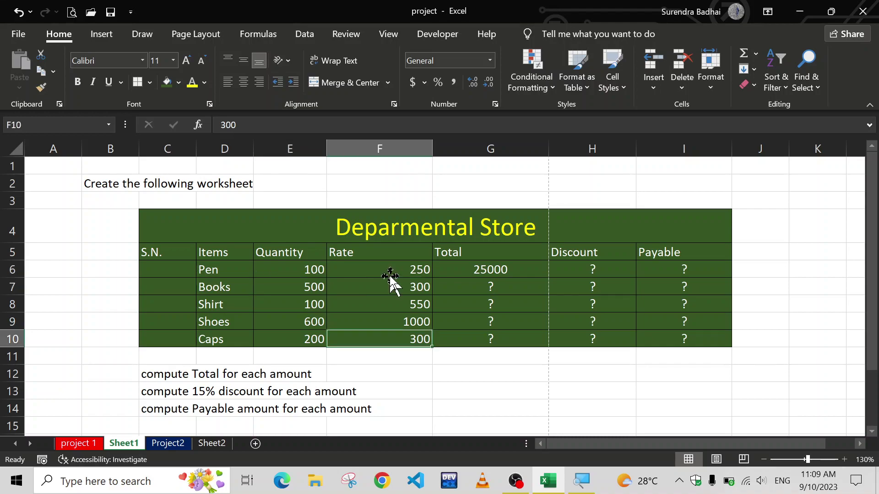
{"action": "double_click", "coordinate": [392, 270]}
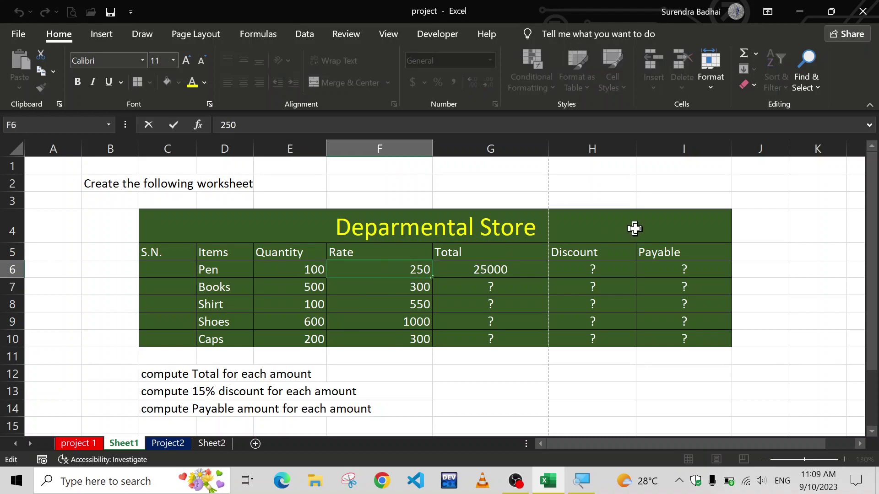
{"action": "type", "text": "rs."}
{"action": "key", "text": "Return"}
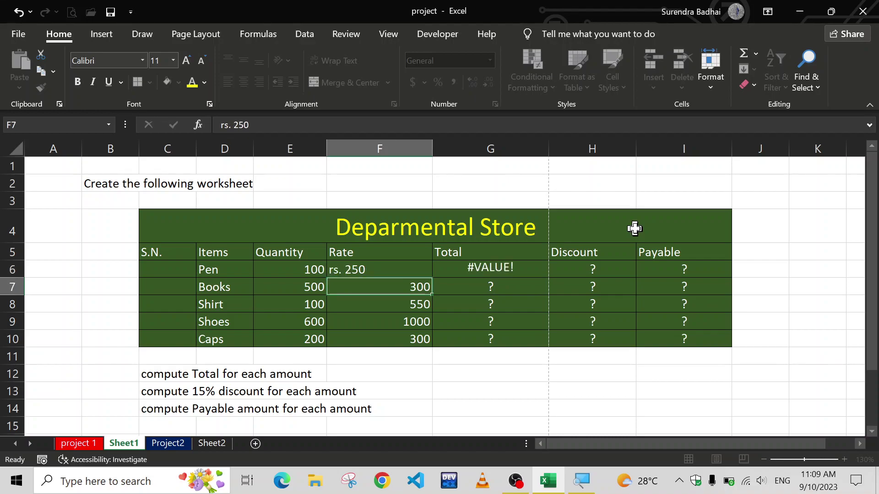
{"action": "left_click", "coordinate": [373, 273]}
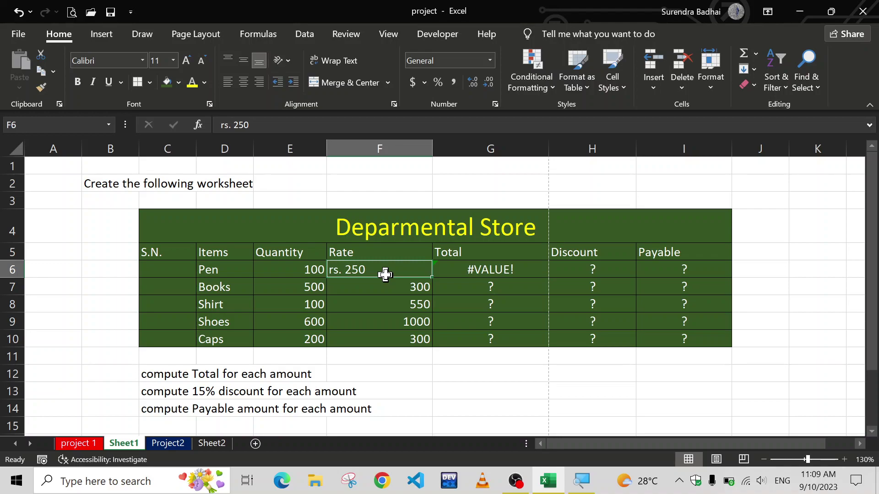
{"action": "double_click", "coordinate": [340, 273]}
{"action": "key", "text": "BackSpace"}
{"action": "key", "text": "BackSpace"}
{"action": "key", "text": "BackSpace"}
{"action": "key", "text": "BackSpace"}
{"action": "key", "text": "Return"}
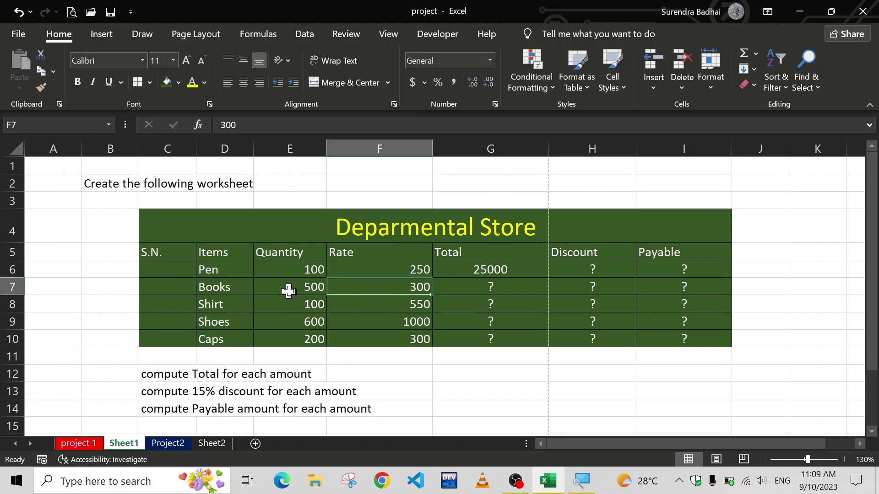
Step: Apply the custom number format 00 p to the Quantity values in E6:E10
{"action": "left_click", "coordinate": [281, 265]}
{"action": "left_click_drag", "start_coordinate": [280, 265], "coordinate": [288, 340]}
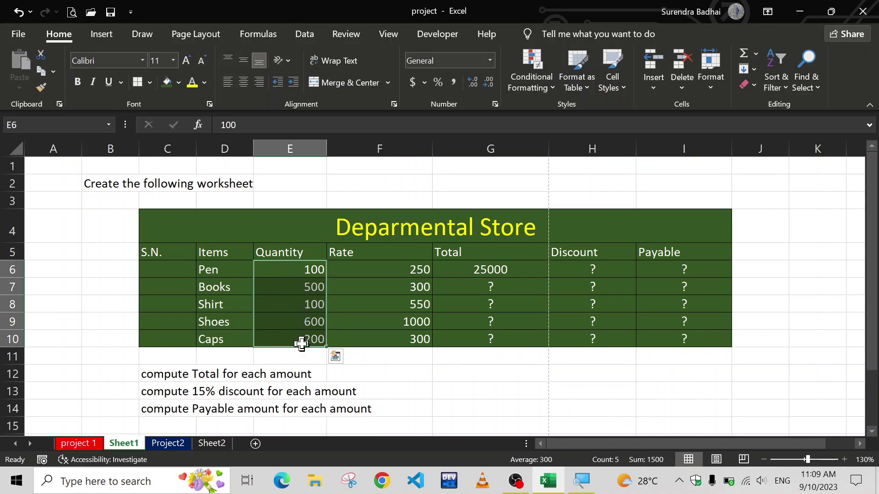
{"action": "right_click", "coordinate": [292, 276]}
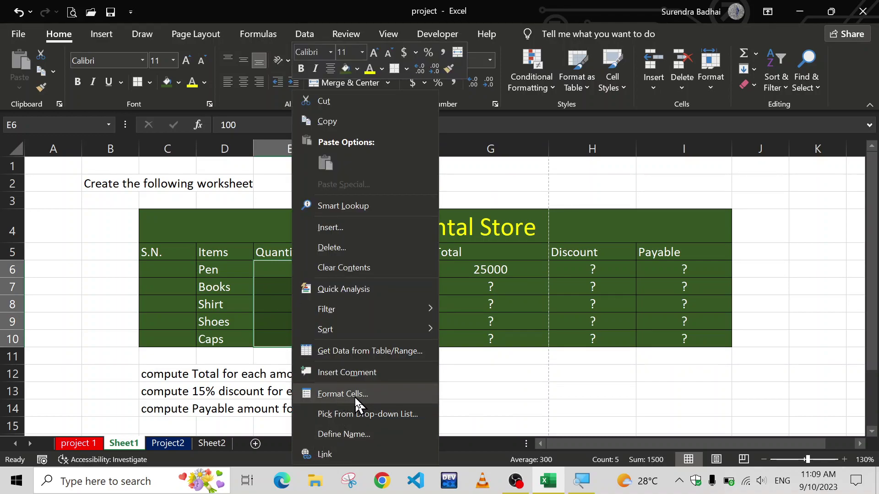
{"action": "right_click", "coordinate": [268, 267]}
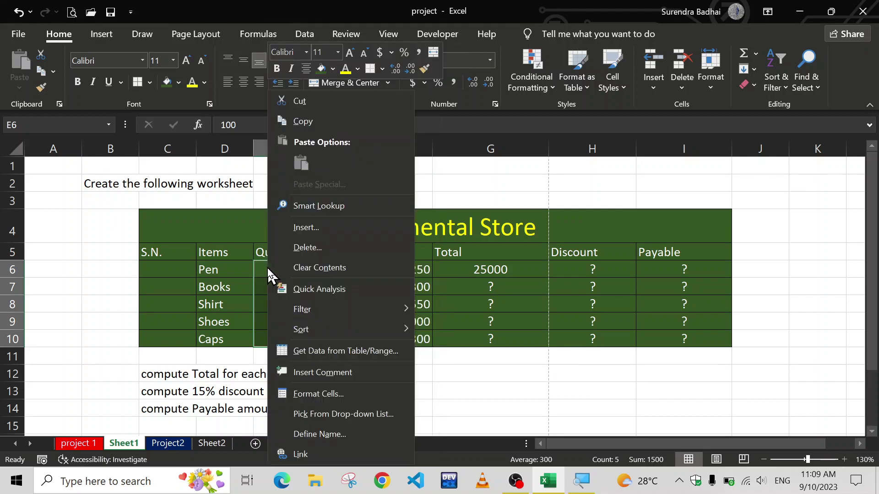
{"action": "left_click", "coordinate": [335, 395]}
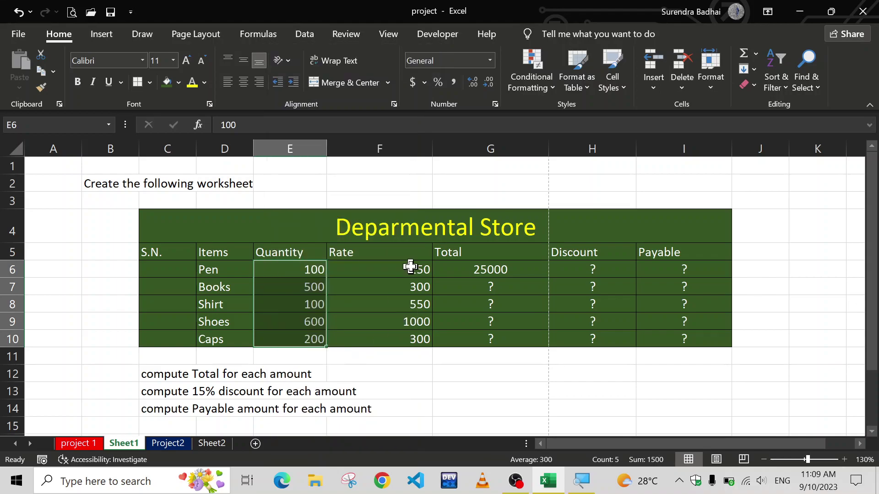
{"action": "left_click_drag", "start_coordinate": [279, 124], "coordinate": [546, 96]}
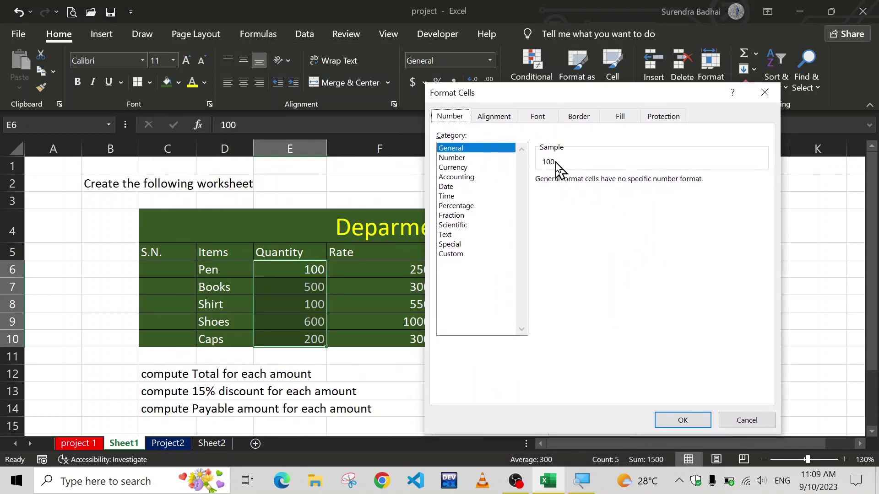
{"action": "left_click", "coordinate": [451, 255]}
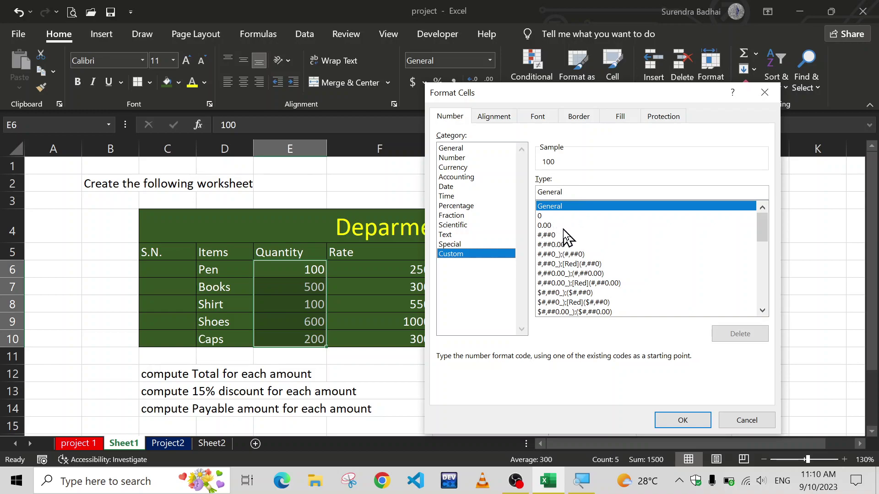
{"action": "left_click", "coordinate": [544, 216]}
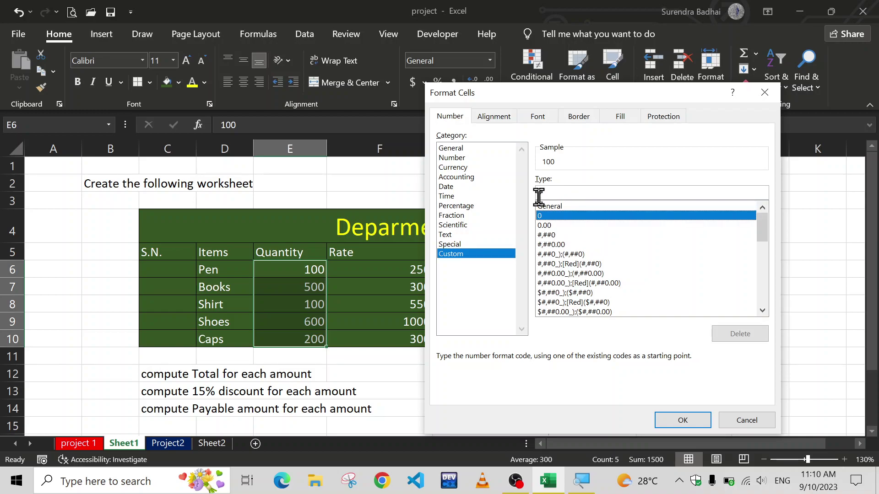
{"action": "left_click", "coordinate": [545, 191]}
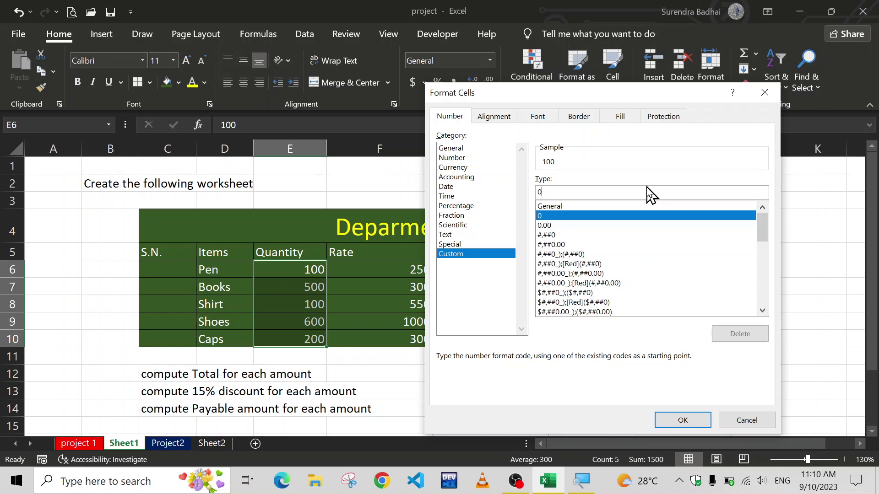
{"action": "type", "text": "0 p"}
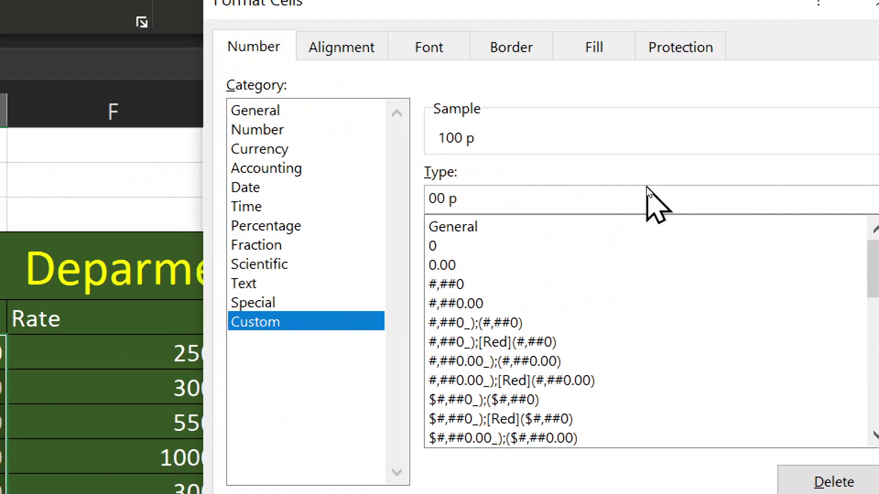
{"action": "left_click", "coordinate": [540, 197]}
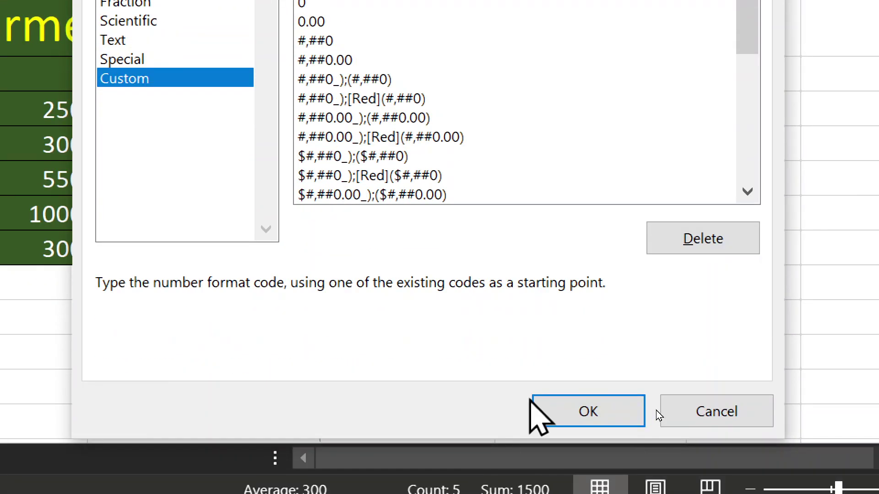
{"action": "left_click", "coordinate": [567, 410]}
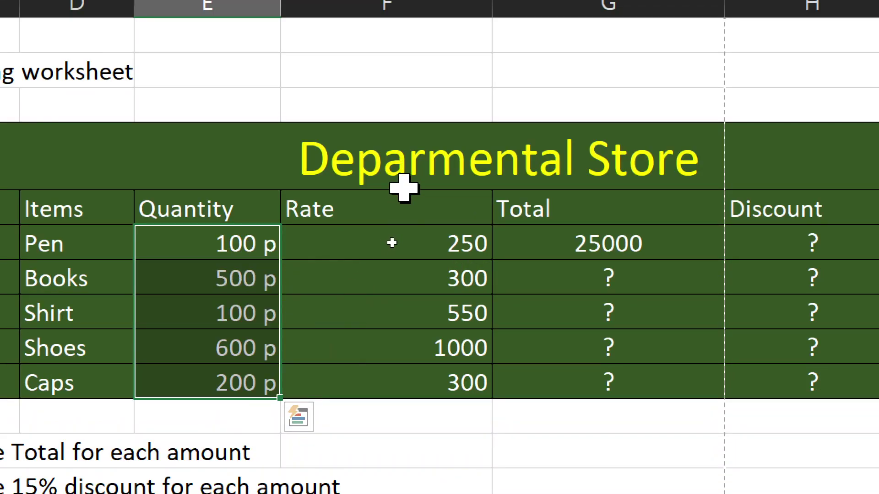
Step: Format the Rate values in F6:F10 as Currency with the $ symbol and two decimal places
{"action": "left_click_drag", "start_coordinate": [379, 238], "coordinate": [391, 375]}
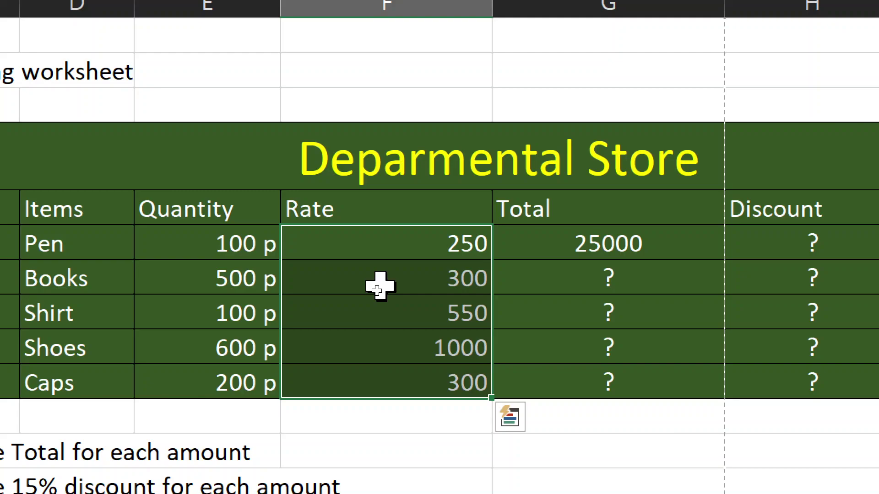
{"action": "right_click", "coordinate": [366, 278]}
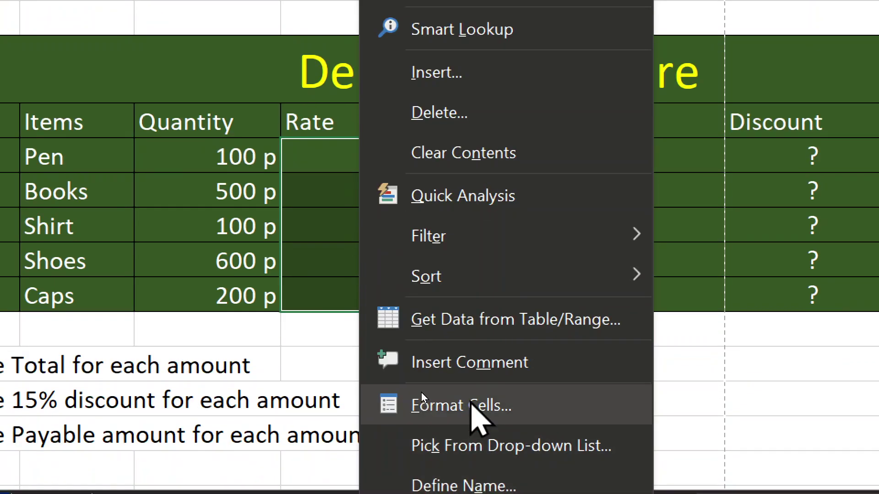
{"action": "left_click", "coordinate": [421, 393]}
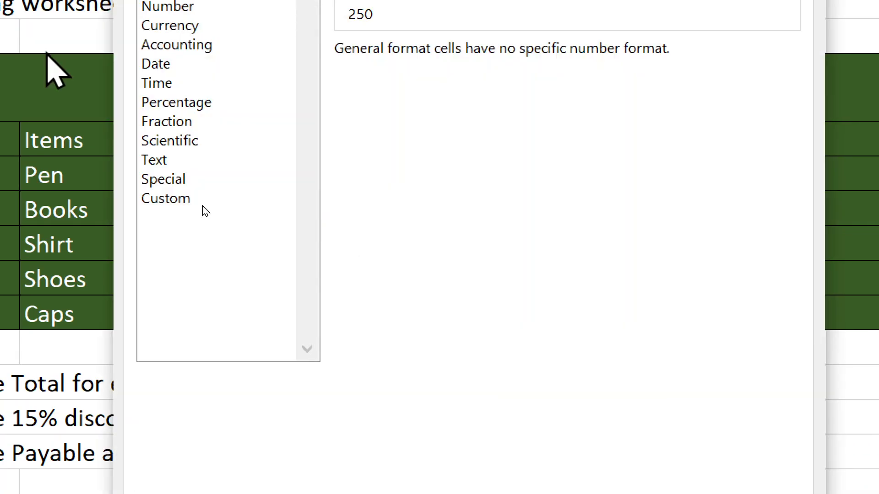
{"action": "left_click", "coordinate": [197, 96]}
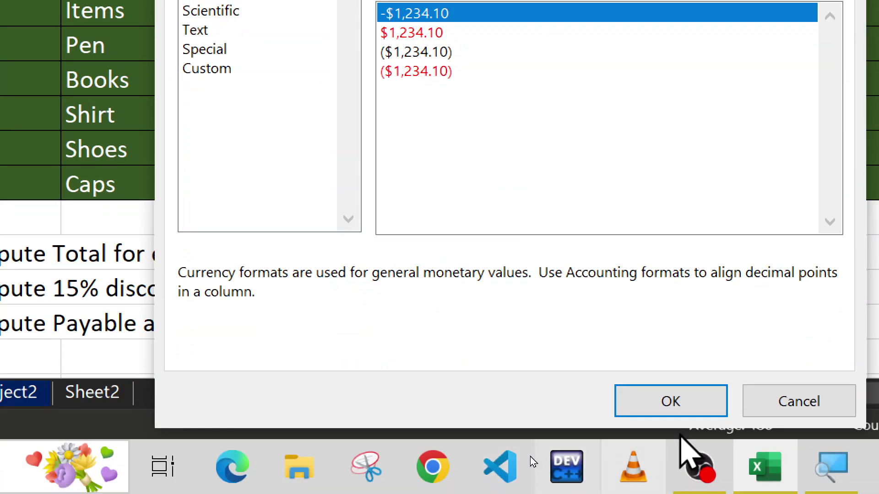
{"action": "left_click", "coordinate": [691, 411]}
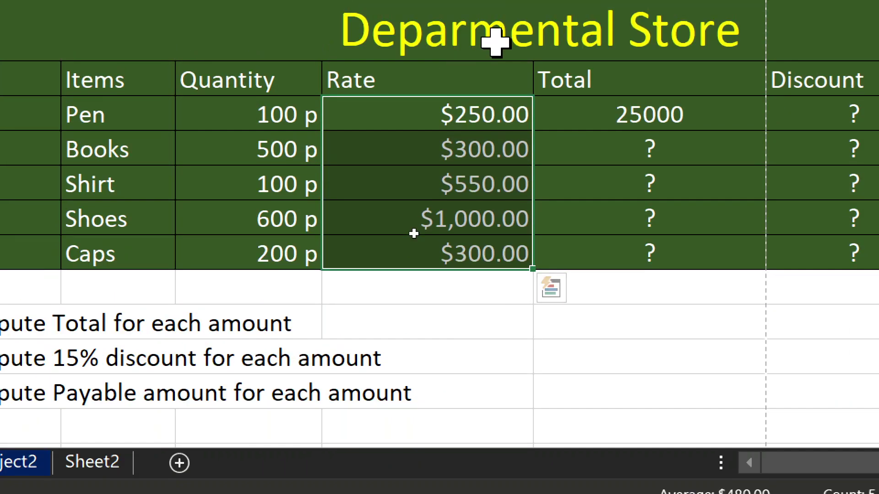
Step: Change the currency symbol of the Rate values in F6:F10 to Rs Punjabi (Pakistan)
{"action": "right_click", "coordinate": [406, 148]}
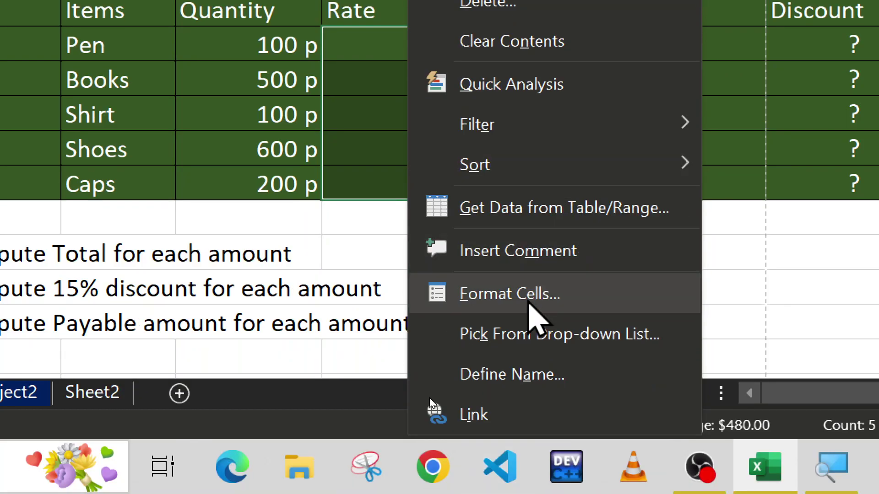
{"action": "left_click", "coordinate": [529, 302]}
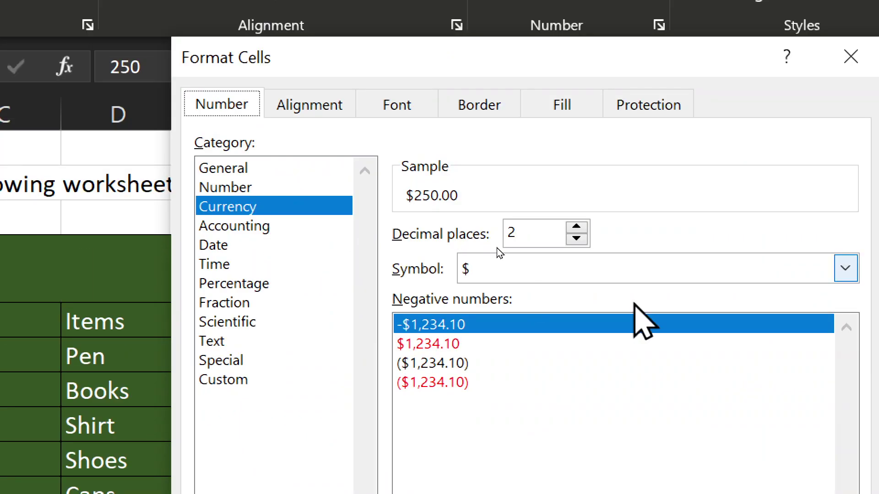
{"action": "left_click", "coordinate": [770, 269]}
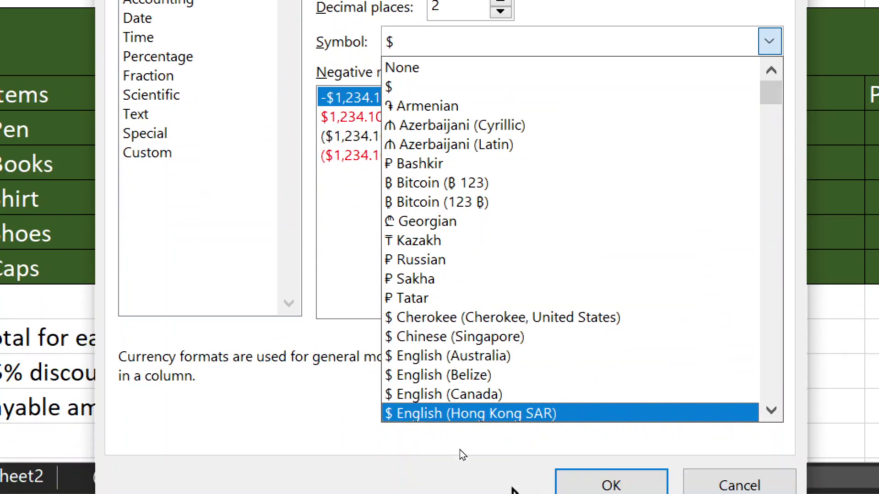
{"action": "scroll", "coordinate": [486, 255], "scroll_direction": "down", "scroll_amount": 5}
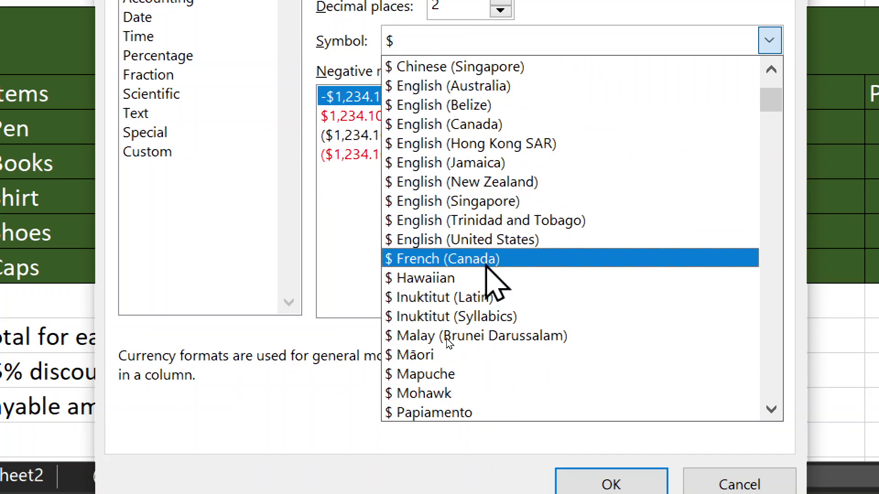
{"action": "scroll", "coordinate": [486, 275], "scroll_direction": "down", "scroll_amount": 15}
{"action": "scroll", "coordinate": [486, 271], "scroll_direction": "down", "scroll_amount": 13}
{"action": "scroll", "coordinate": [490, 284], "scroll_direction": "down", "scroll_amount": 7}
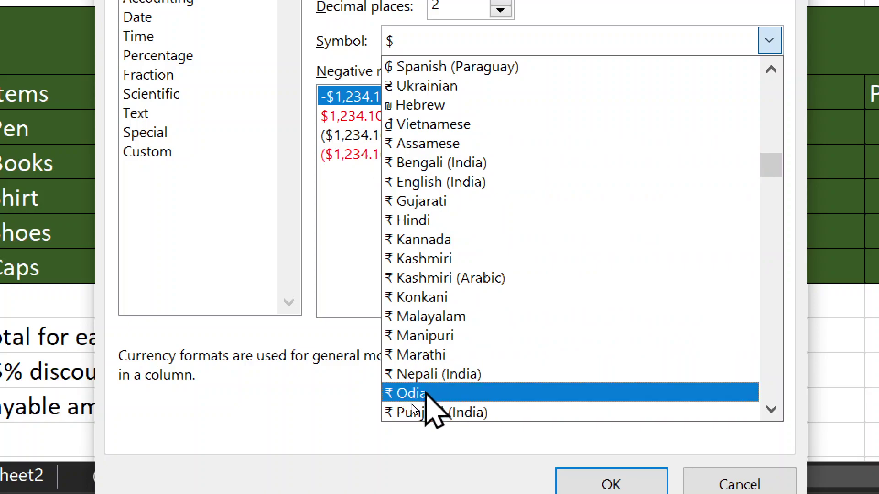
{"action": "scroll", "coordinate": [431, 374], "scroll_direction": "down", "scroll_amount": 5}
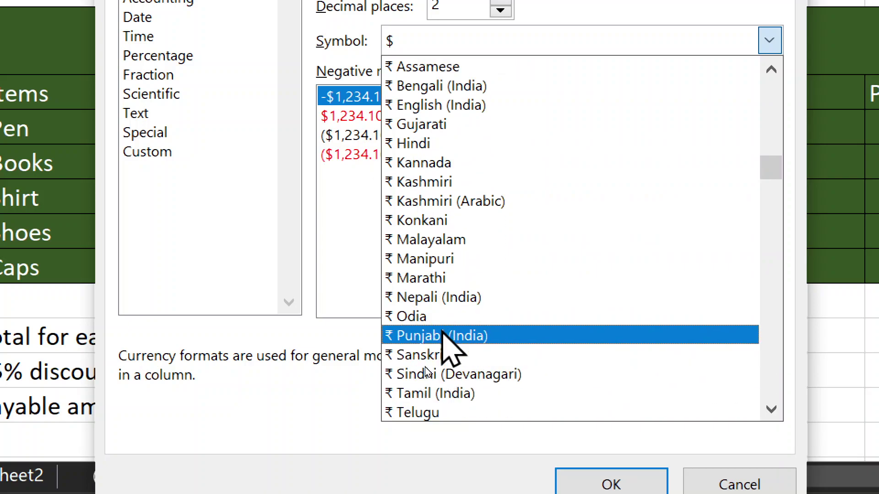
{"action": "scroll", "coordinate": [447, 96], "scroll_direction": "down", "scroll_amount": 8}
{"action": "scroll", "coordinate": [439, 364], "scroll_direction": "down", "scroll_amount": 15}
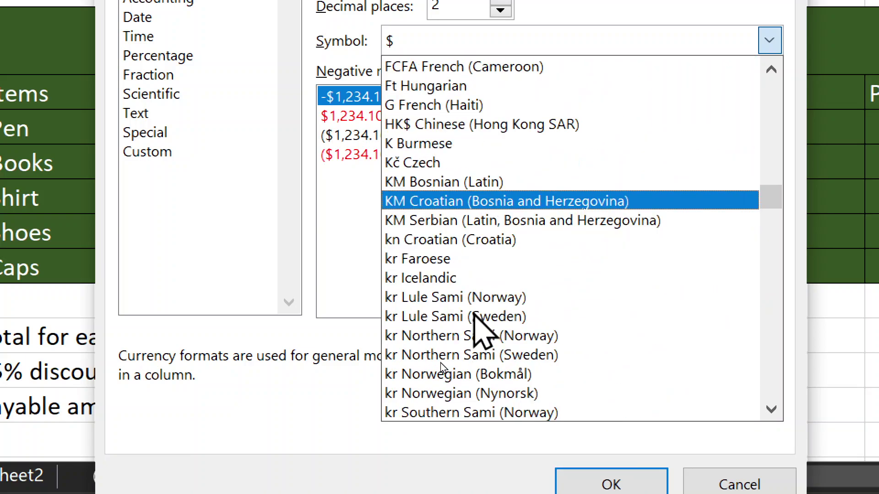
{"action": "scroll", "coordinate": [455, 359], "scroll_direction": "down", "scroll_amount": 9}
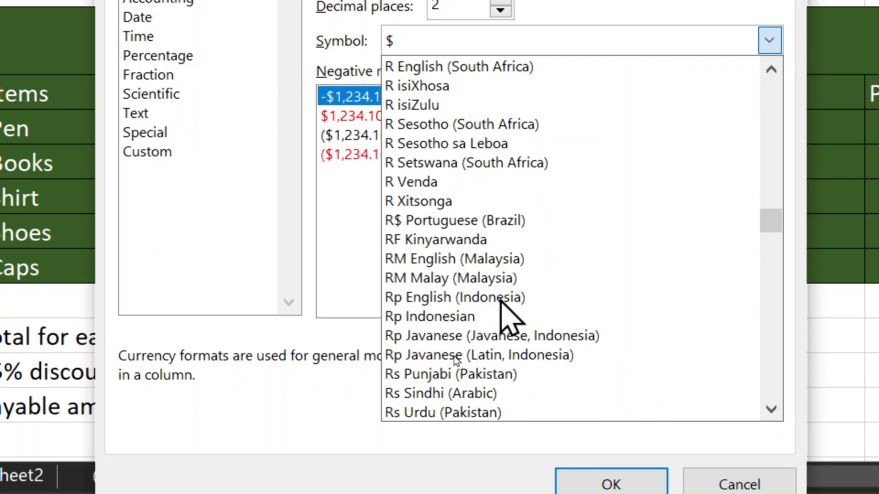
{"action": "scroll", "coordinate": [503, 304], "scroll_direction": "down", "scroll_amount": 1}
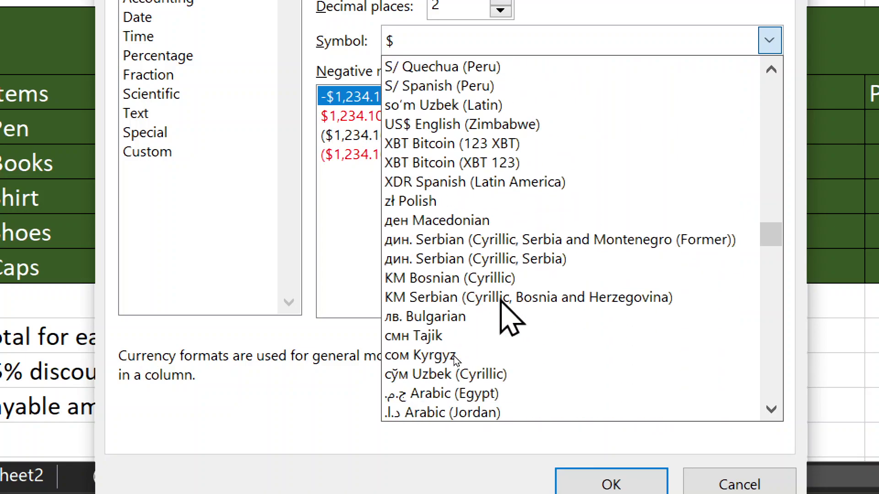
{"action": "scroll", "coordinate": [505, 311], "scroll_direction": "up", "scroll_amount": 3}
{"action": "scroll", "coordinate": [471, 228], "scroll_direction": "up", "scroll_amount": 1}
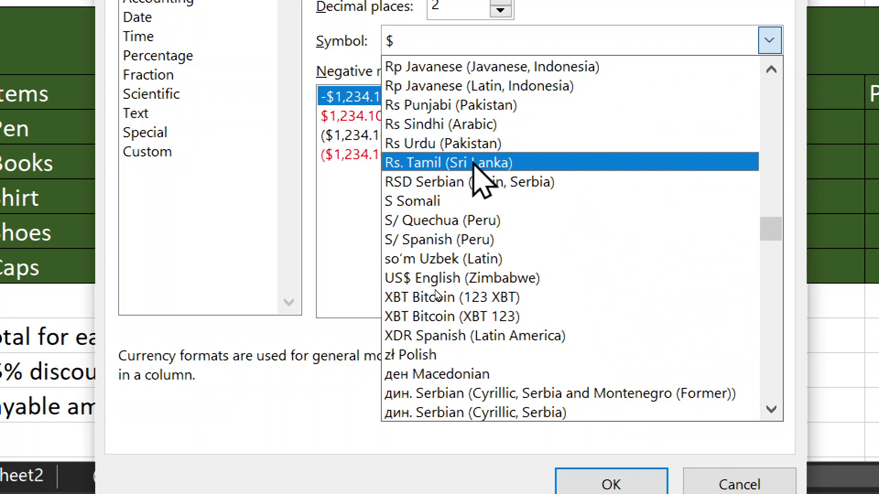
{"action": "left_click", "coordinate": [409, 105]}
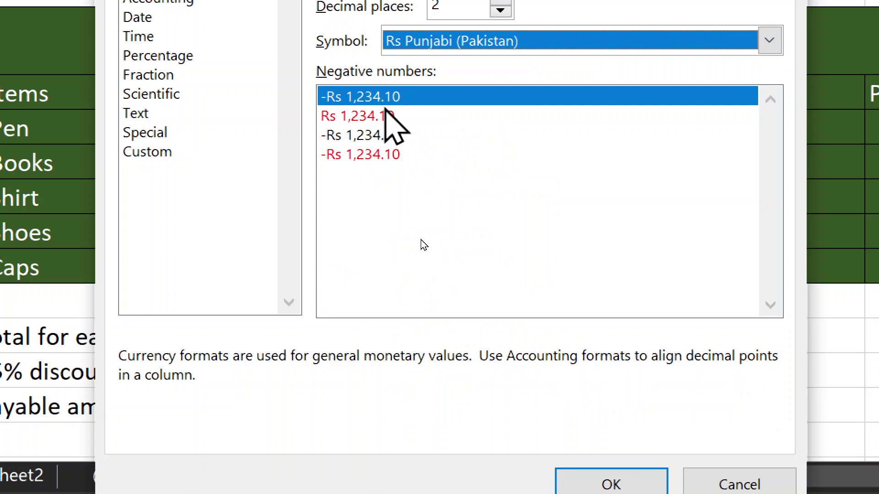
{"action": "left_click", "coordinate": [611, 464]}
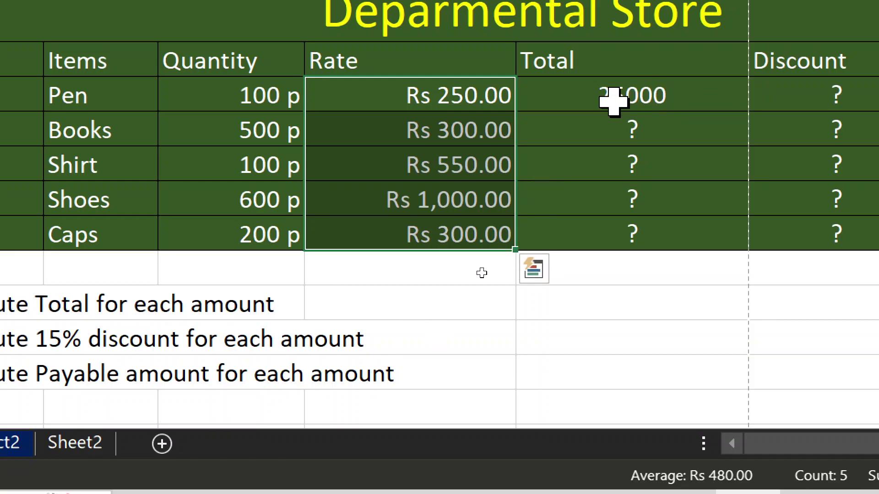
Step: Confirm the formula =E6*F6 in the Pen Total cell G6 and fill it down through G10
{"action": "left_click", "coordinate": [652, 99]}
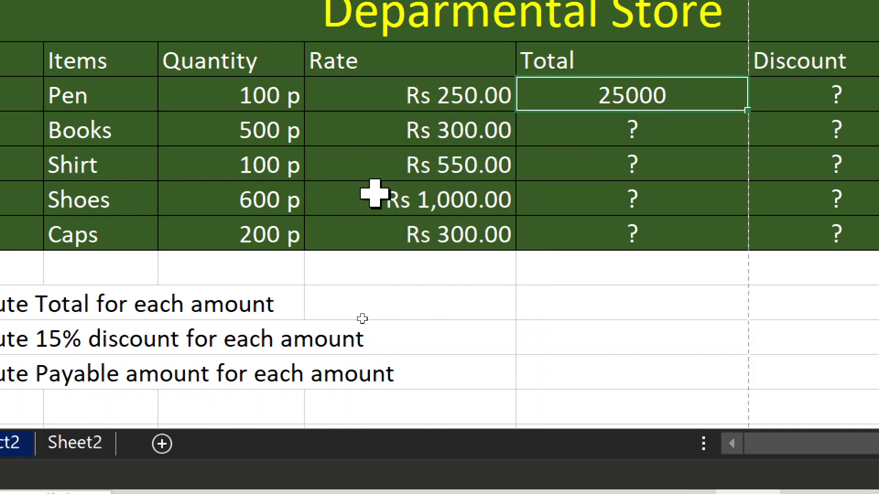
{"action": "double_click", "coordinate": [657, 94]}
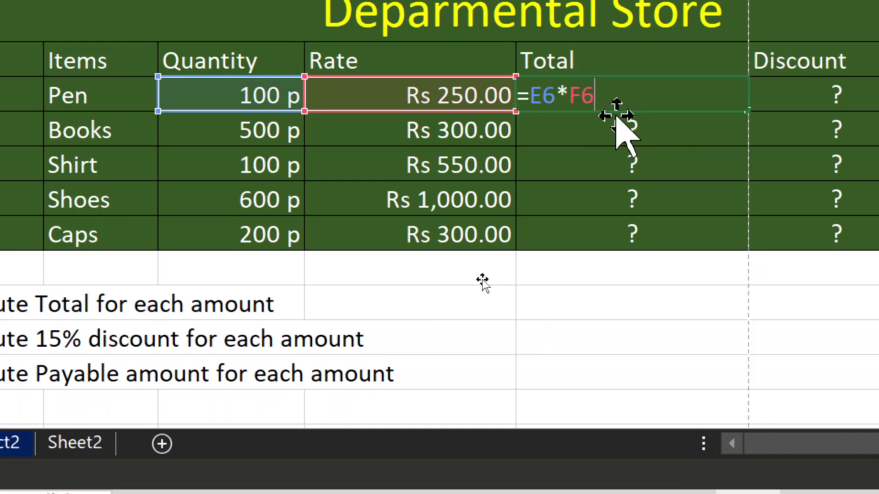
{"action": "key", "text": "Return"}
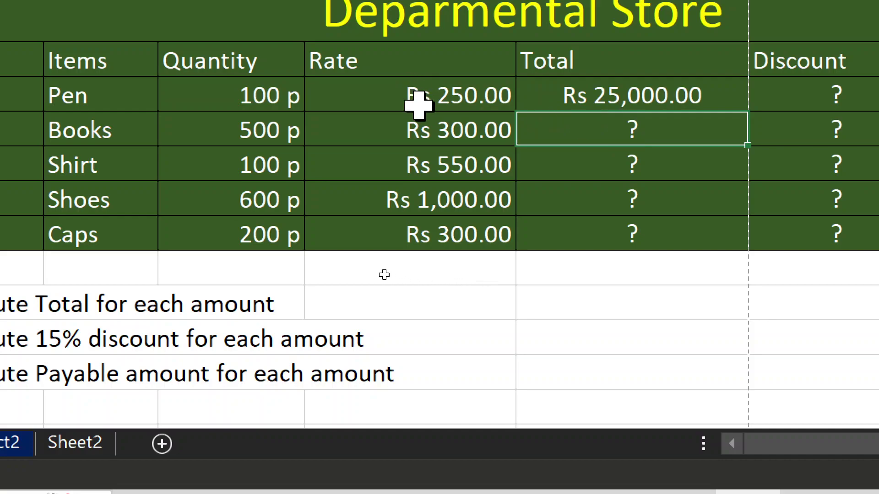
{"action": "left_click", "coordinate": [694, 95]}
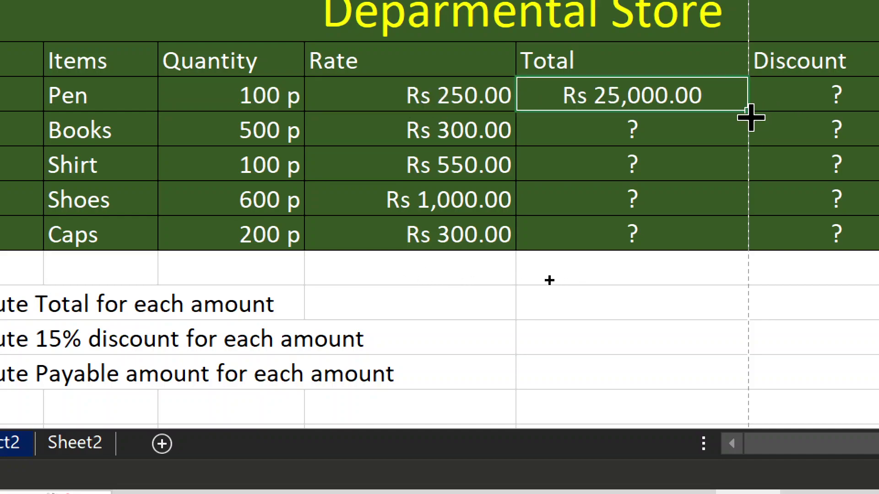
{"action": "left_click_drag", "start_coordinate": [748, 112], "coordinate": [753, 249]}
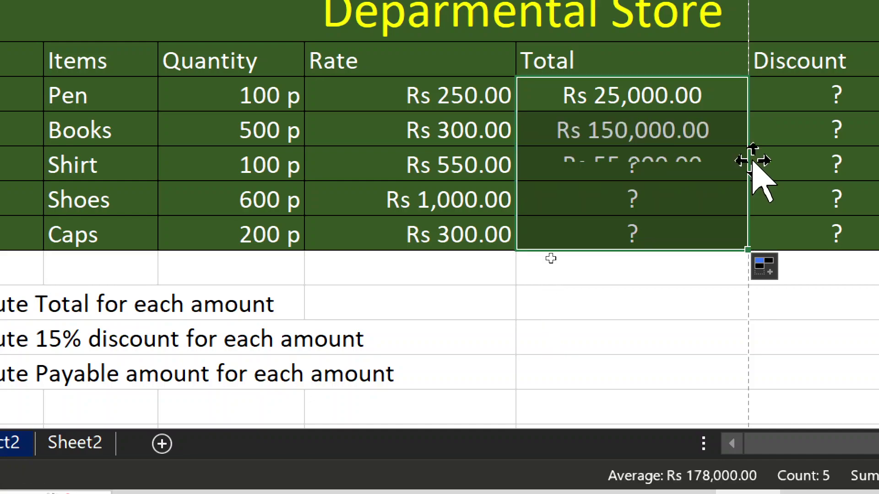
{"action": "left_click", "coordinate": [696, 94]}
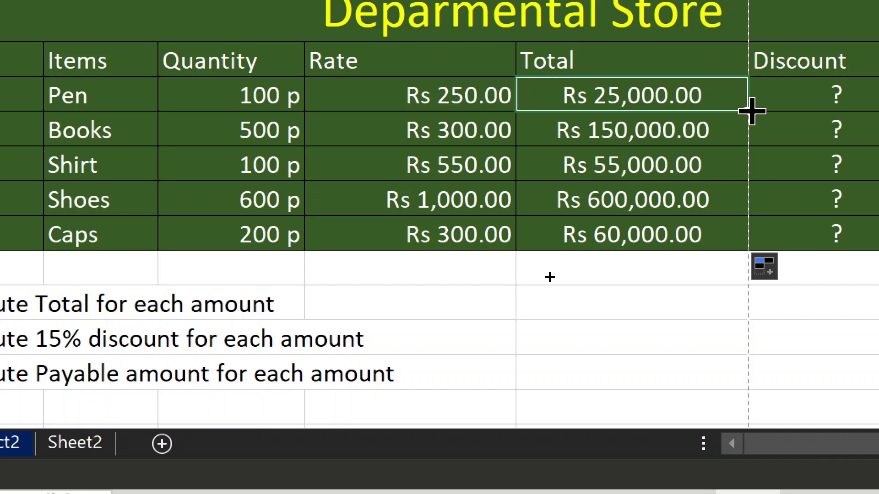
{"action": "left_click_drag", "start_coordinate": [748, 111], "coordinate": [748, 250]}
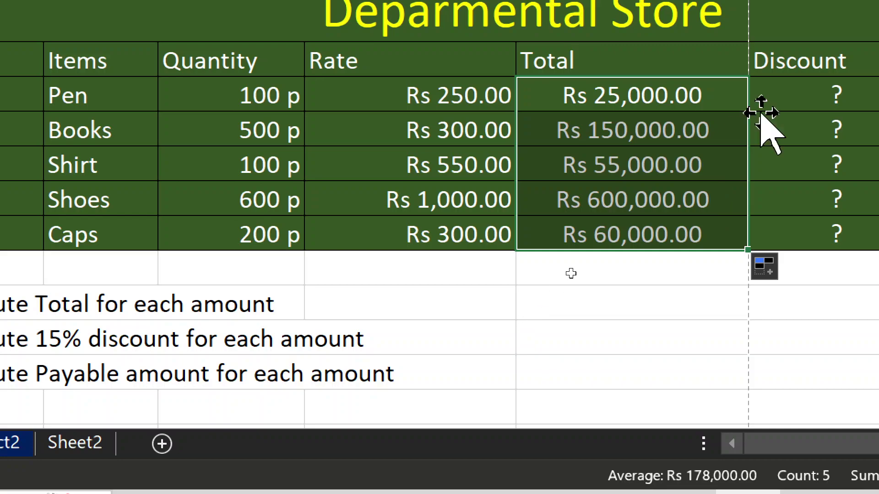
Step: Compute the Pen Discount in H6 with =G6*15% and fill the formula down through H10
{"action": "left_click", "coordinate": [613, 95]}
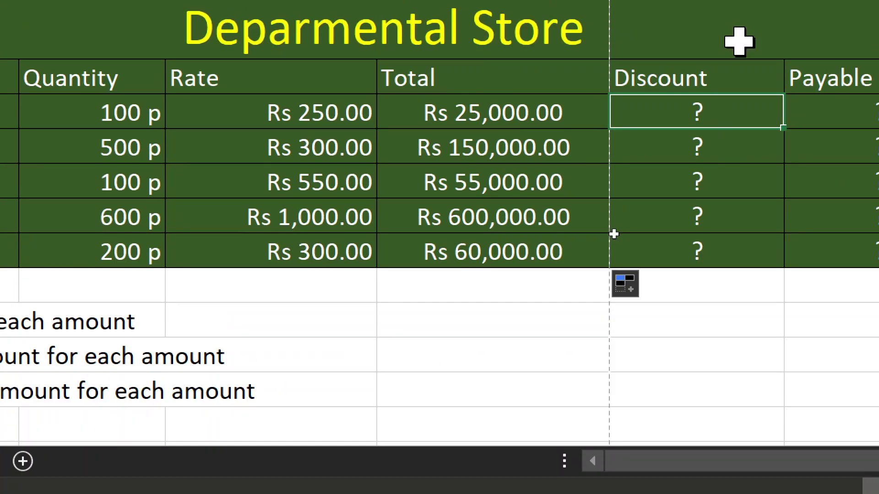
{"action": "type", "text": "="}
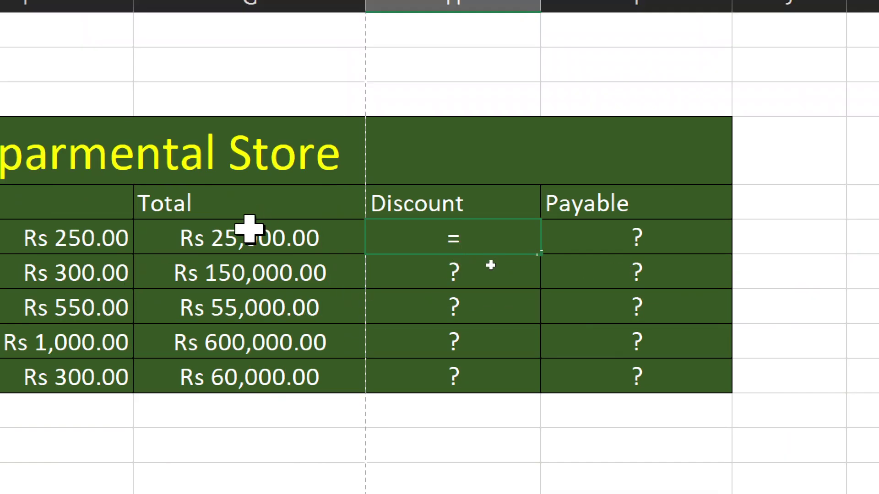
{"action": "left_click", "coordinate": [234, 239]}
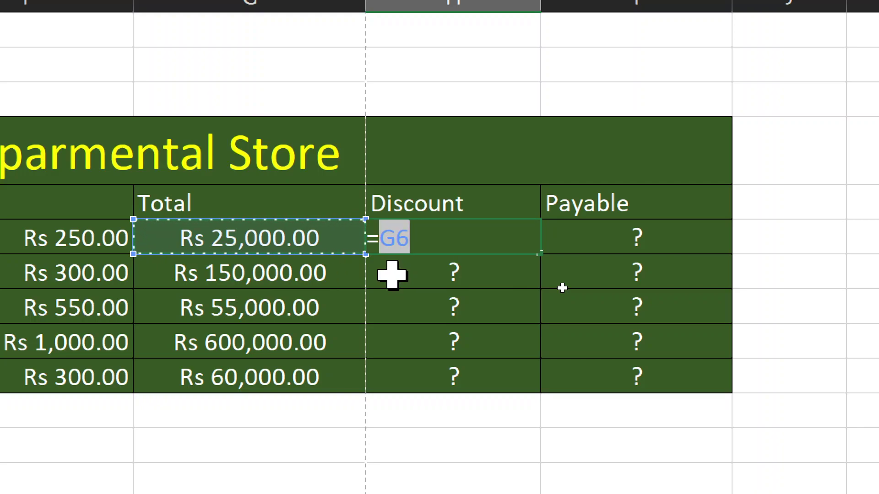
{"action": "left_click", "coordinate": [416, 237]}
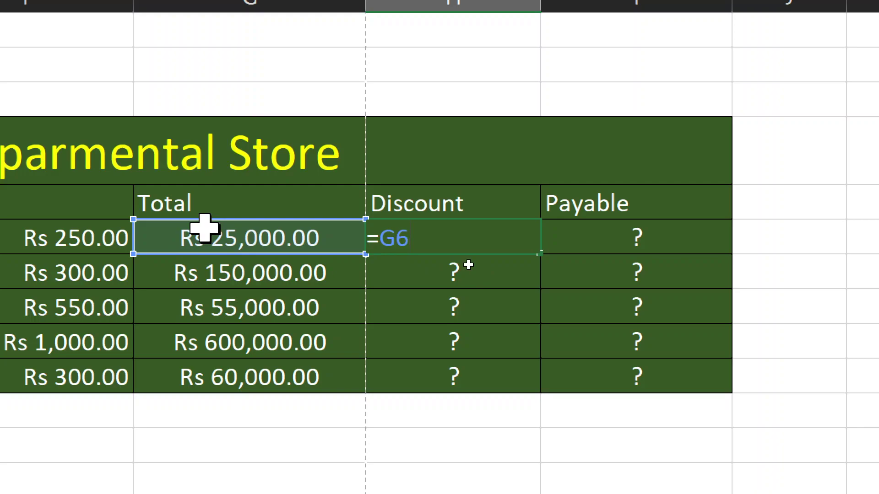
{"action": "type", "text": "*"}
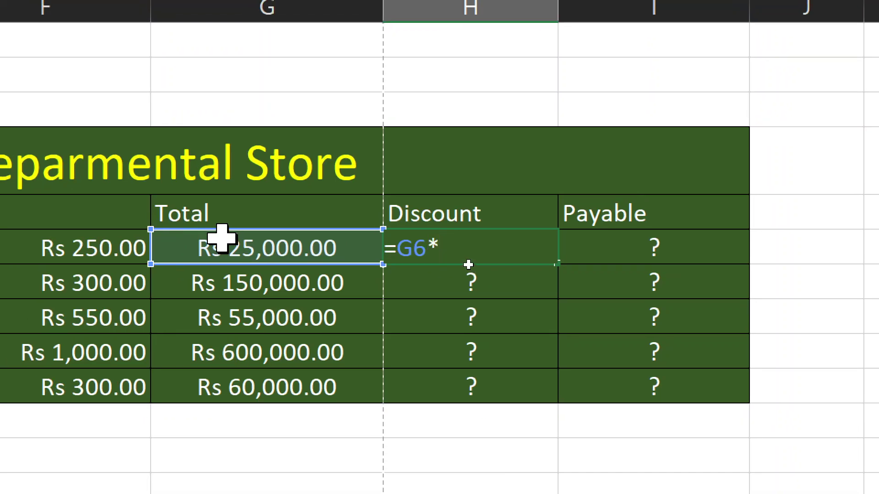
{"action": "type", "text": "15"}
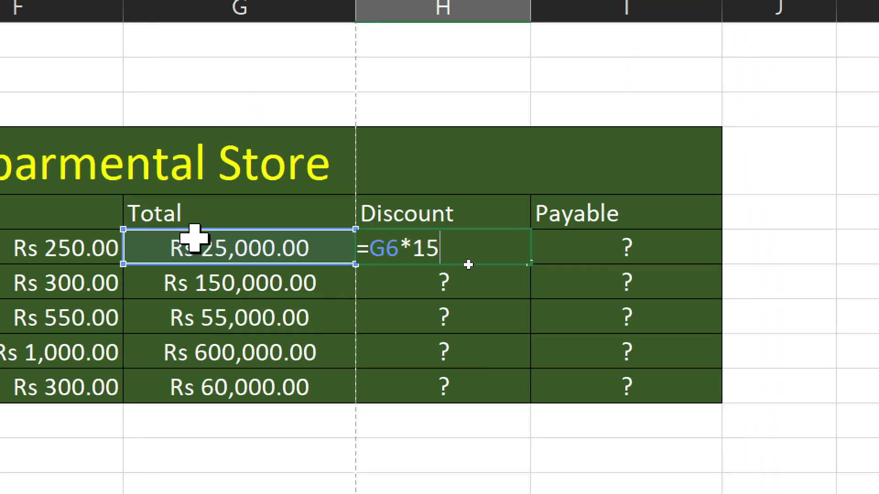
{"action": "type", "text": "%"}
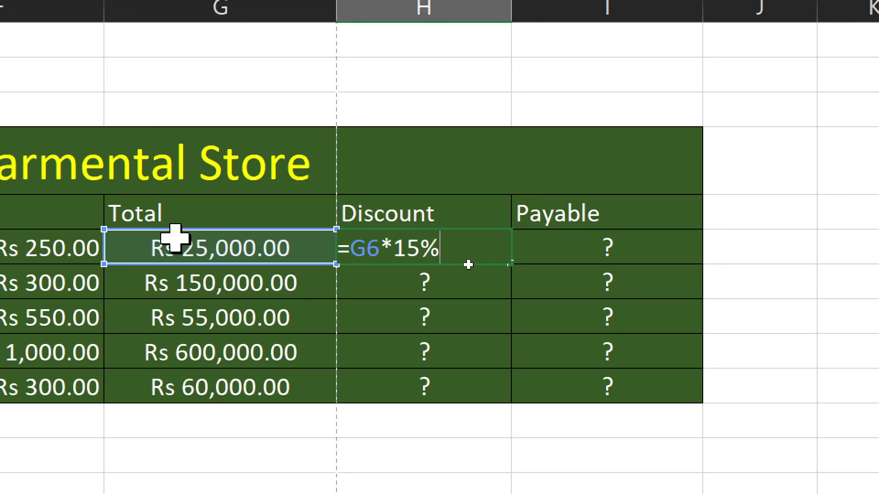
{"action": "key", "text": "Return"}
{"action": "left_click", "coordinate": [502, 251]}
{"action": "double_click", "coordinate": [514, 266]}
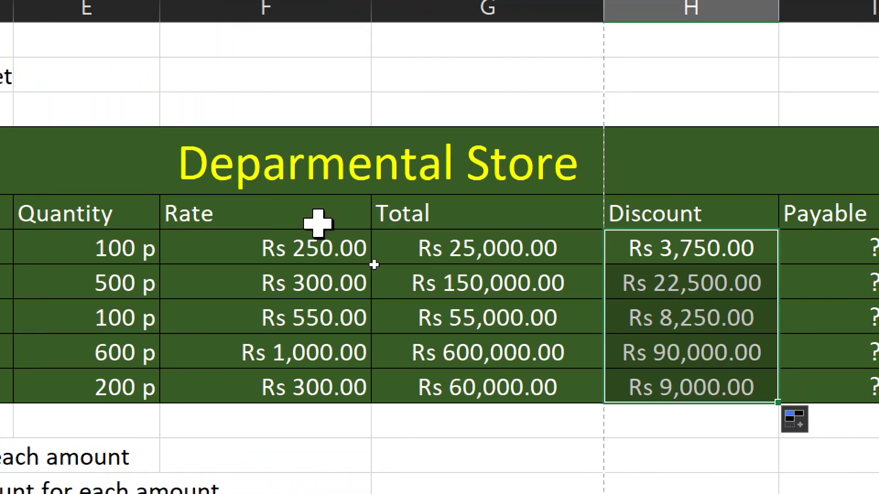
Step: Copy the formatting of the Total cell G6 to the Discount cell H6 with Format Painter
{"action": "left_click", "coordinate": [472, 247]}
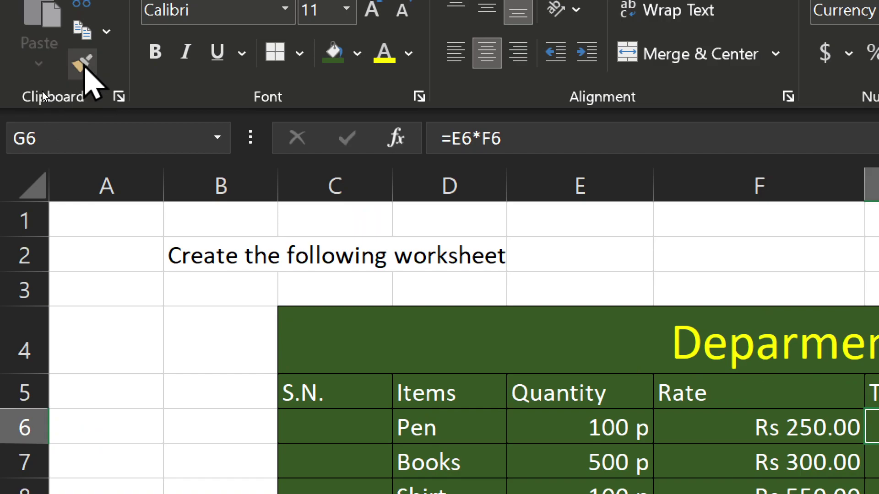
{"action": "left_click", "coordinate": [83, 68]}
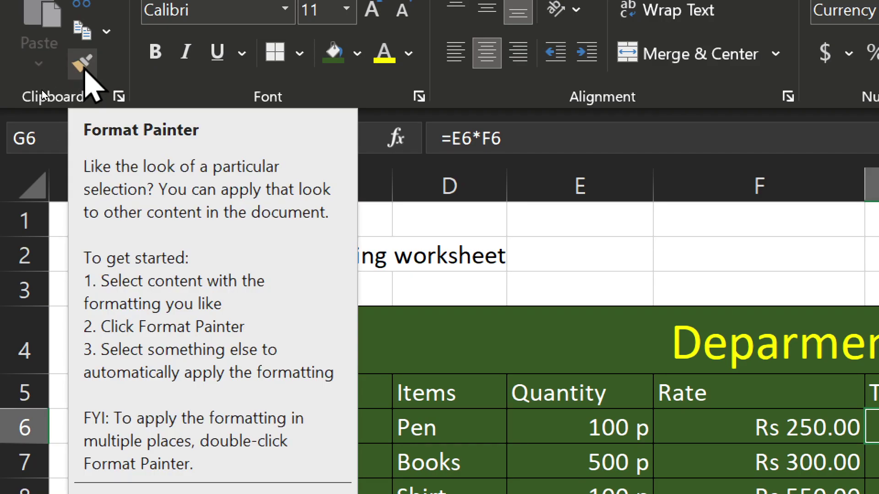
{"action": "left_click", "coordinate": [85, 70]}
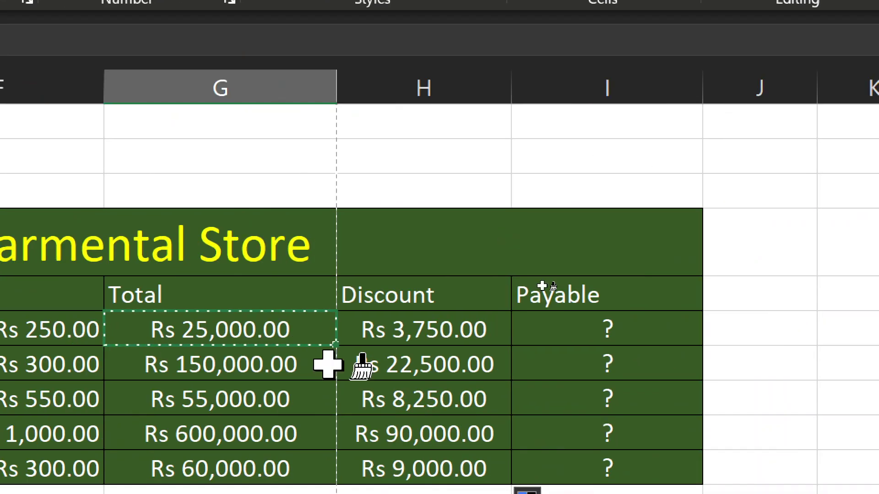
{"action": "left_click", "coordinate": [409, 327]}
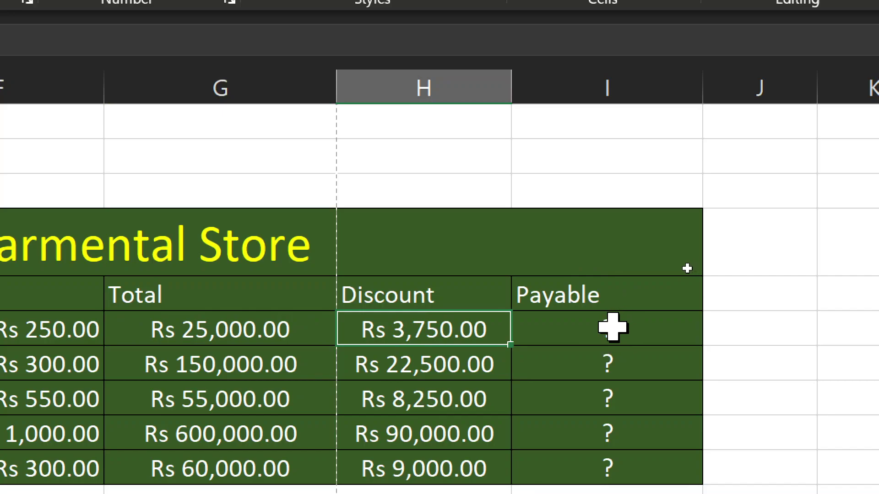
Step: Compute the Pen Payable amount in I6 with =G6-H6 and fill the formula down through I10
{"action": "left_click", "coordinate": [611, 326]}
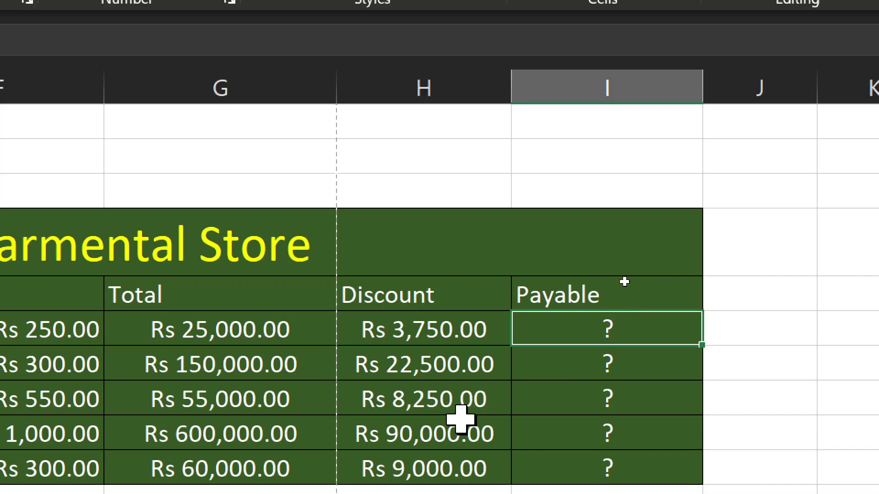
{"action": "type", "text": "="}
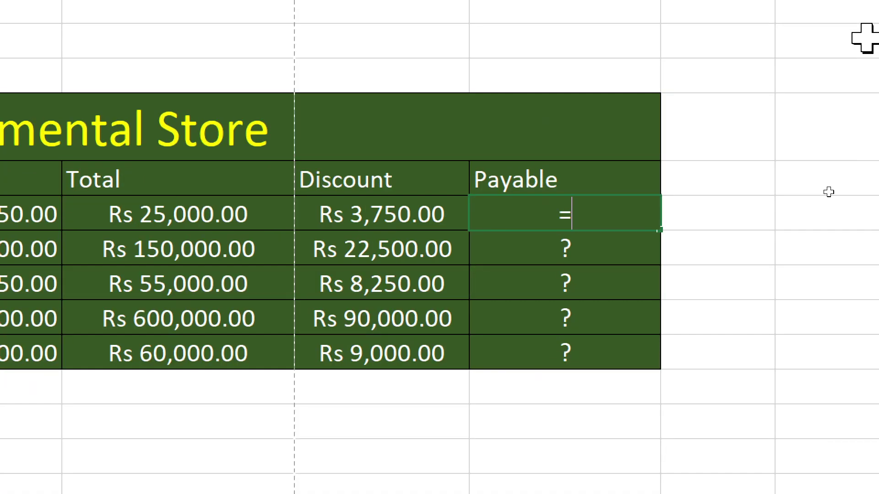
{"action": "left_click", "coordinate": [111, 215]}
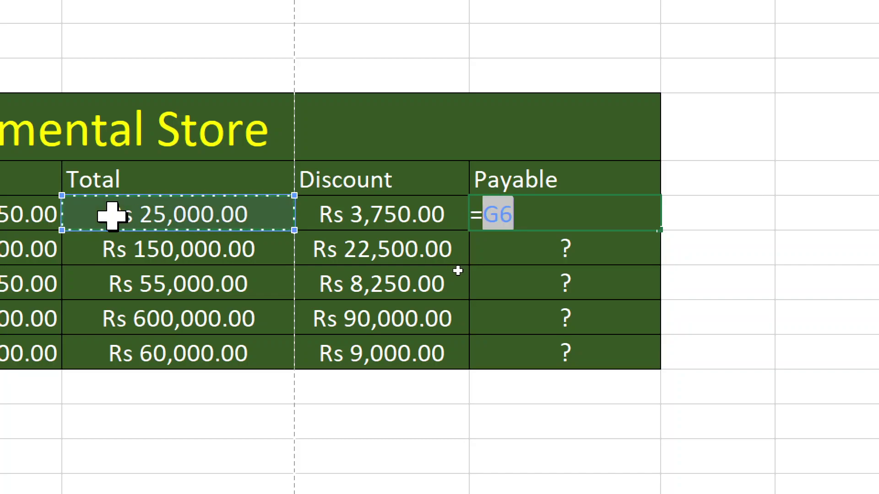
{"action": "type", "text": "-"}
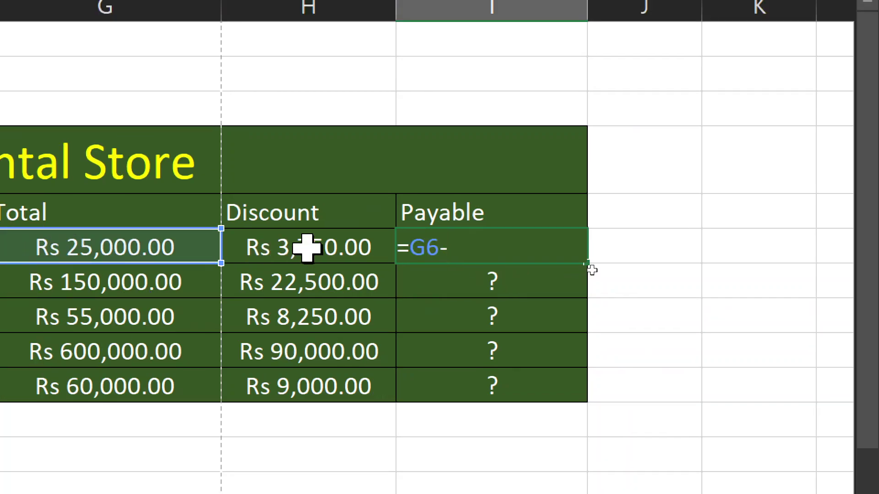
{"action": "left_click", "coordinate": [306, 248]}
{"action": "key", "text": "Return"}
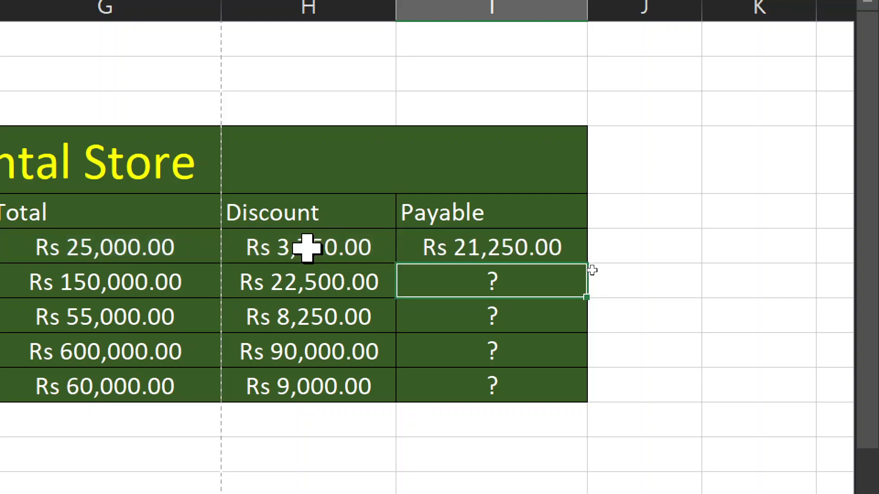
{"action": "left_click", "coordinate": [486, 244]}
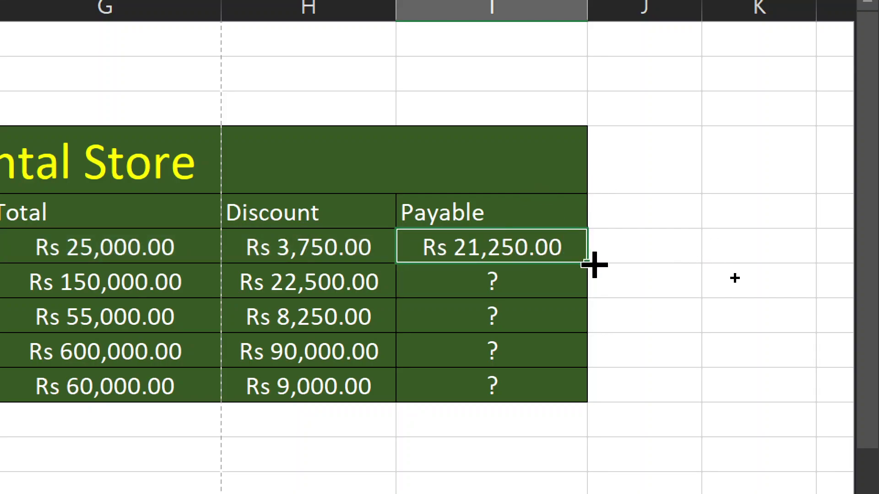
{"action": "left_click_drag", "start_coordinate": [588, 263], "coordinate": [586, 405]}
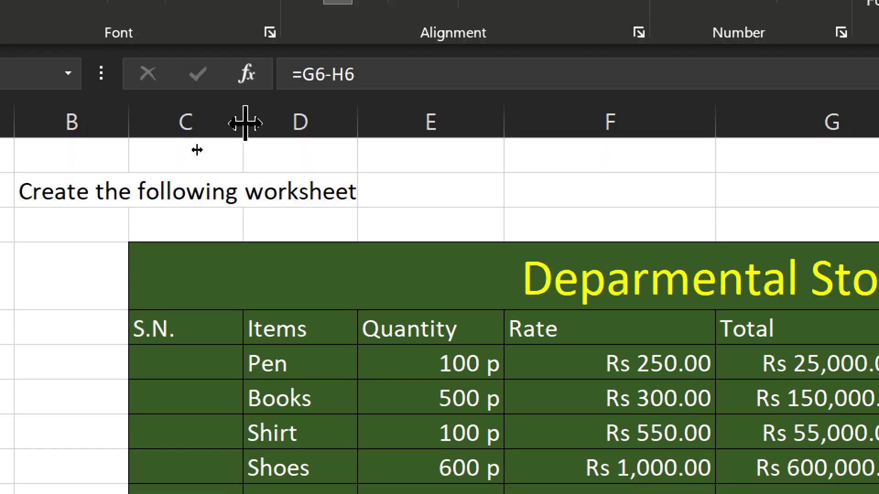
Step: Narrow columns C, D and E to fit the S.N., Items and Quantity entries of the table
{"action": "double_click", "coordinate": [243, 123]}
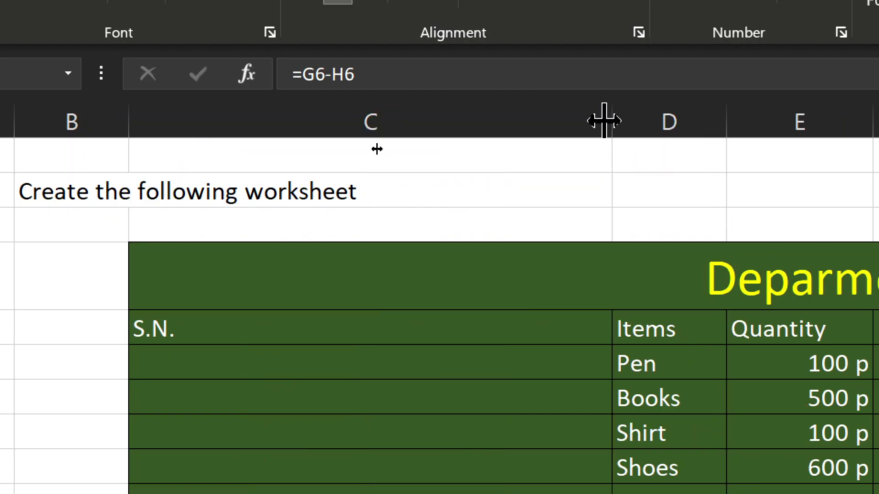
{"action": "left_click_drag", "start_coordinate": [605, 123], "coordinate": [605, 122]}
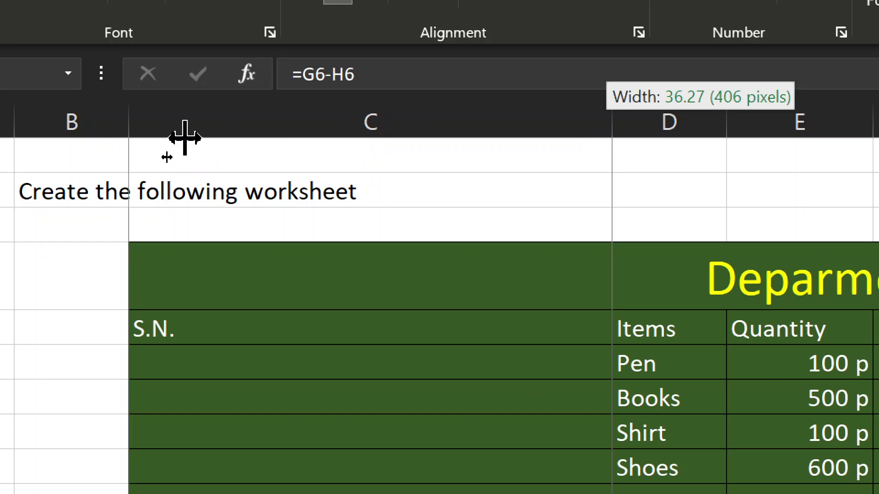
{"action": "left_click_drag", "start_coordinate": [266, 300], "coordinate": [190, 125]}
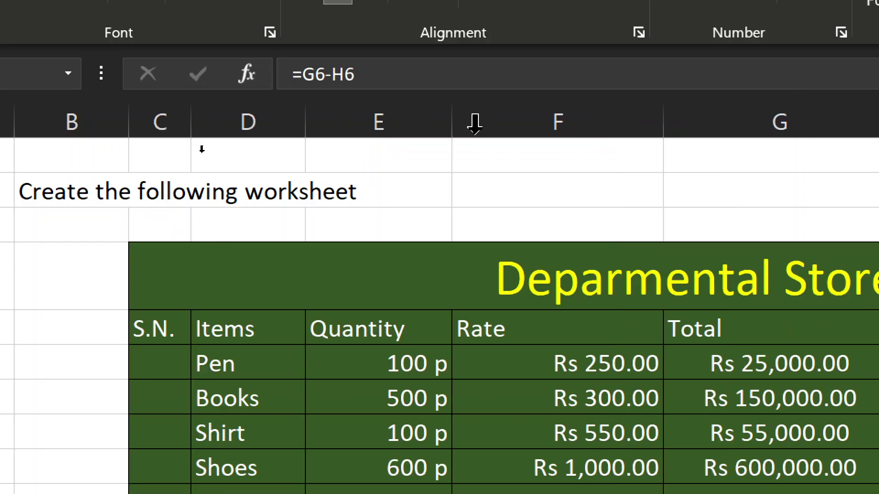
{"action": "left_click", "coordinate": [339, 115]}
{"action": "left_click_drag", "start_coordinate": [310, 123], "coordinate": [281, 129]}
{"action": "left_click", "coordinate": [445, 117]}
{"action": "left_click", "coordinate": [409, 117]}
{"action": "left_click_drag", "start_coordinate": [421, 121], "coordinate": [393, 126]}
{"action": "scroll", "coordinate": [578, 418], "scroll_direction": "down", "scroll_amount": 5}
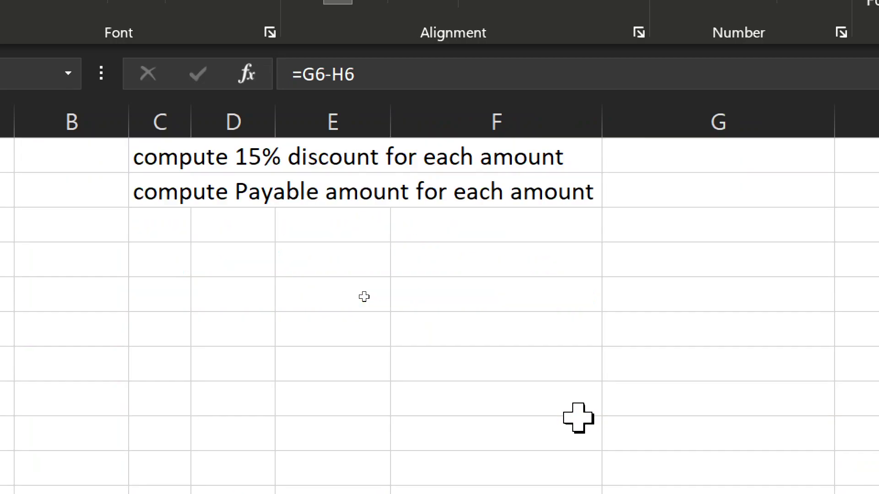
{"action": "scroll", "coordinate": [578, 417], "scroll_direction": "up", "scroll_amount": 3}
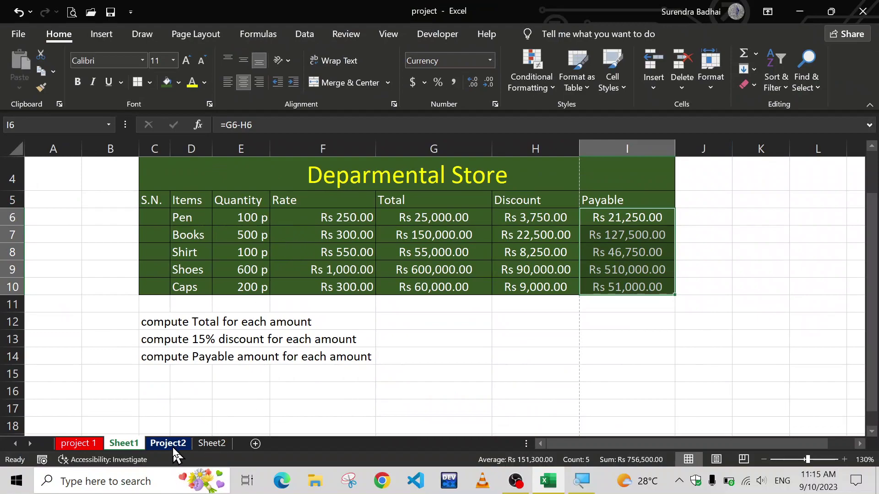
Step: Examine the SUM formula in the first total cell I5 of Project2's Rosebud School table
{"action": "left_click", "coordinate": [168, 443]}
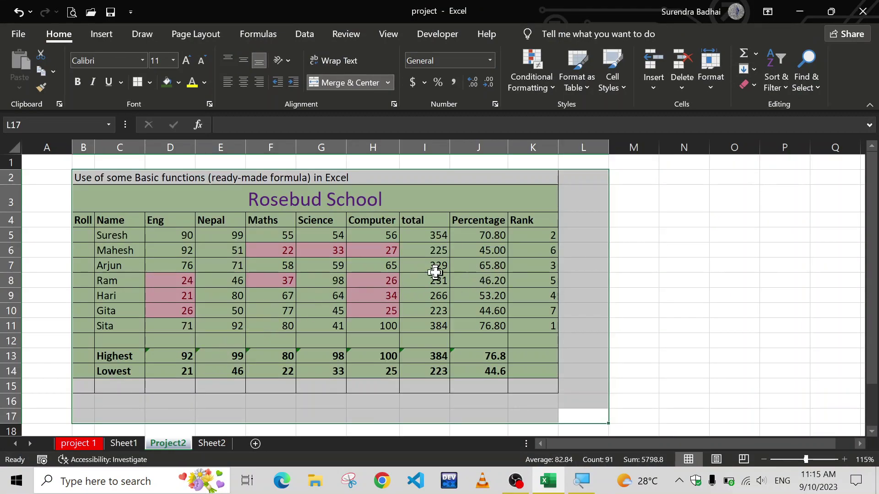
{"action": "left_click", "coordinate": [224, 280]}
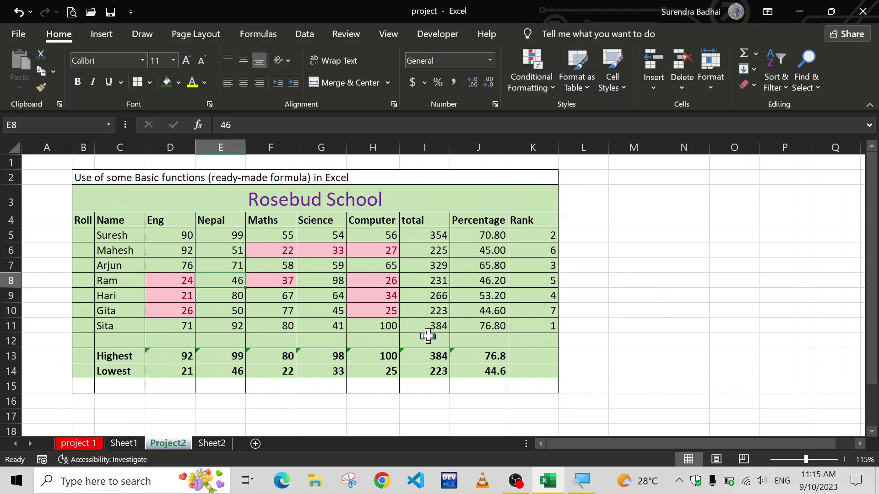
{"action": "scroll", "coordinate": [425, 339], "scroll_direction": "up", "scroll_amount": 2}
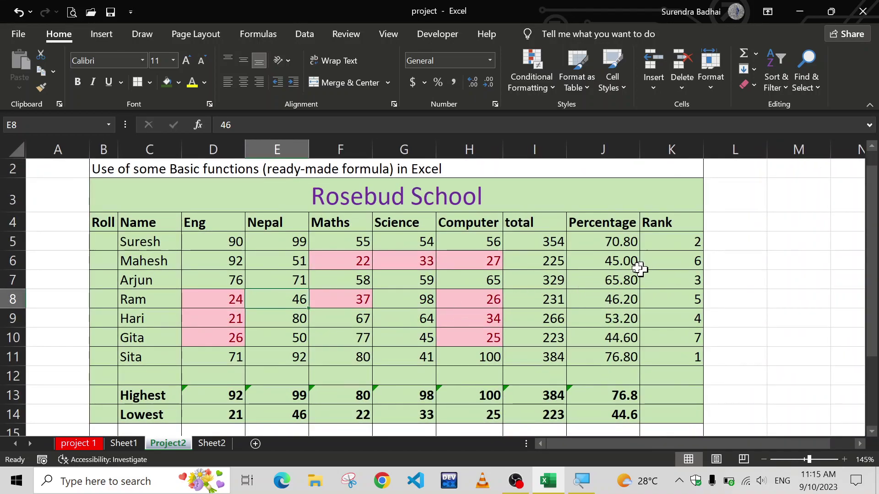
{"action": "left_click", "coordinate": [546, 247]}
{"action": "double_click", "coordinate": [545, 246]}
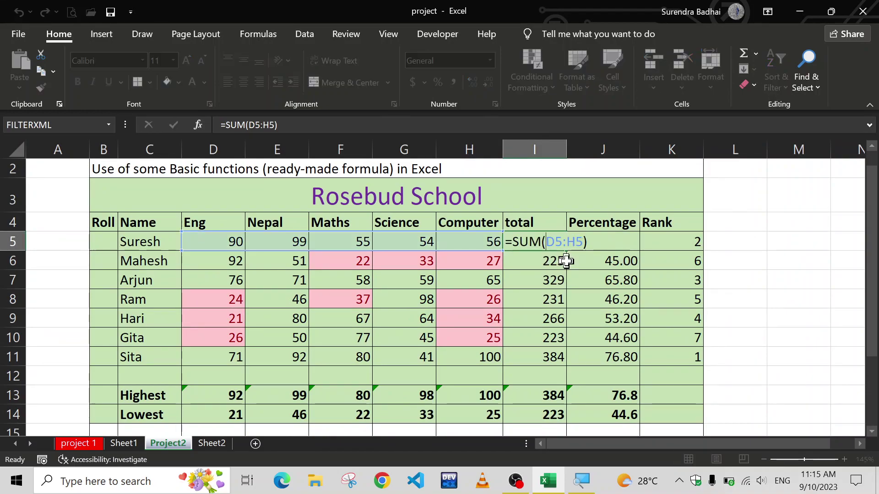
{"action": "key", "text": "Return"}
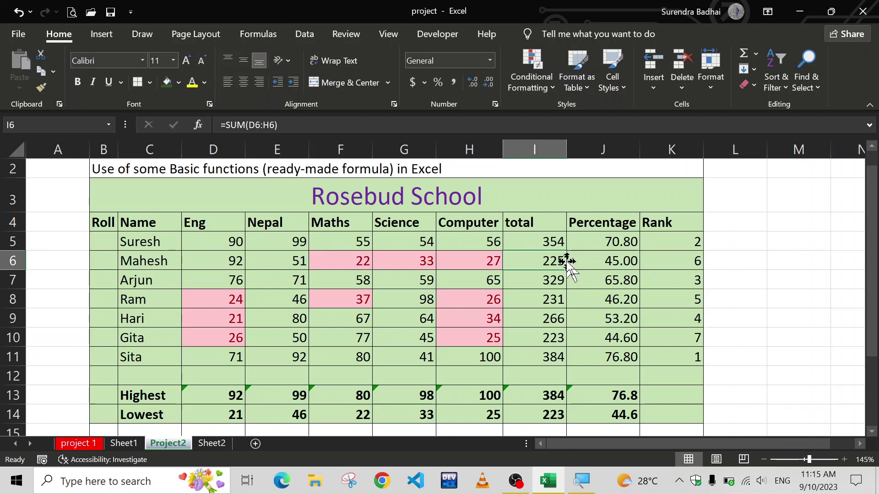
Step: Apply all borders to the Rosebud School table B3:K14 on Sheet2
{"action": "left_click", "coordinate": [212, 444]}
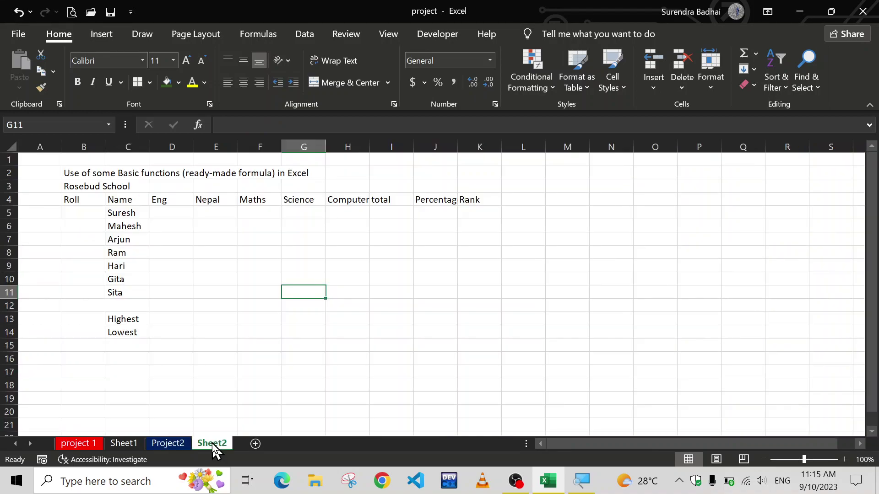
{"action": "left_click", "coordinate": [102, 197]}
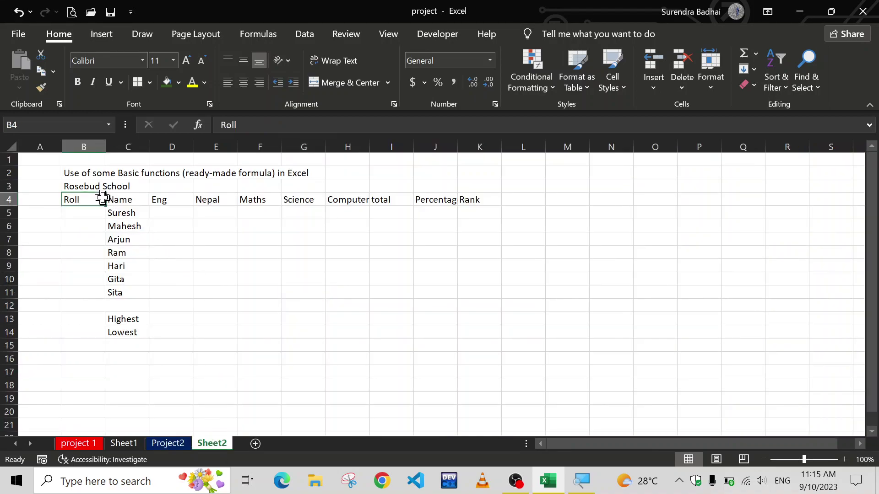
{"action": "left_click_drag", "start_coordinate": [68, 188], "coordinate": [144, 187]}
{"action": "left_click", "coordinate": [71, 200]}
{"action": "left_click", "coordinate": [154, 199]}
{"action": "left_click", "coordinate": [264, 274]}
{"action": "left_click_drag", "start_coordinate": [70, 185], "coordinate": [480, 333]}
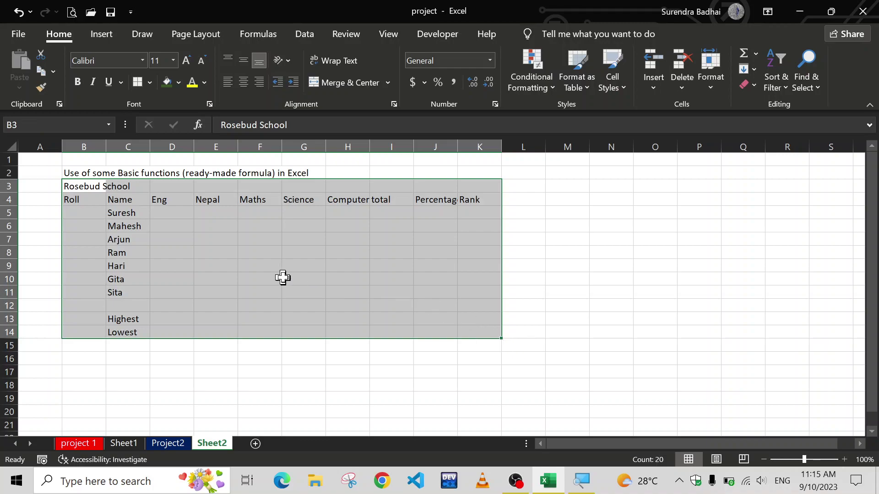
{"action": "left_click", "coordinate": [150, 83]}
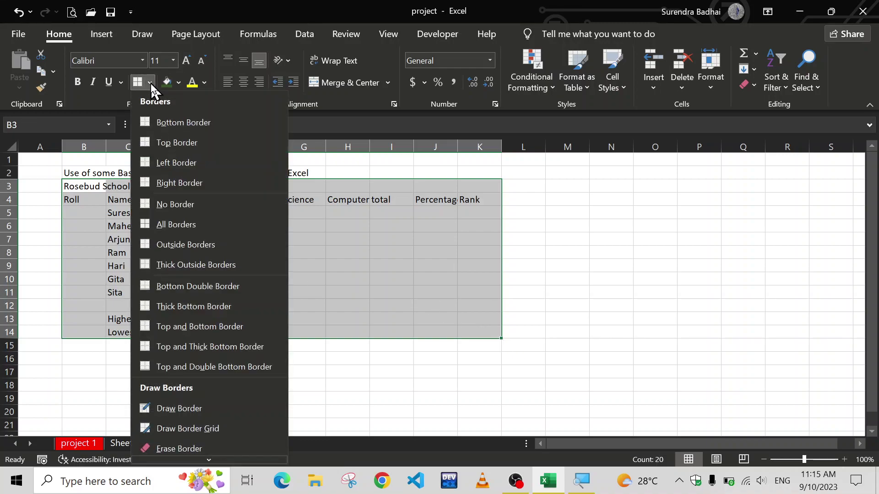
{"action": "left_click", "coordinate": [183, 223]}
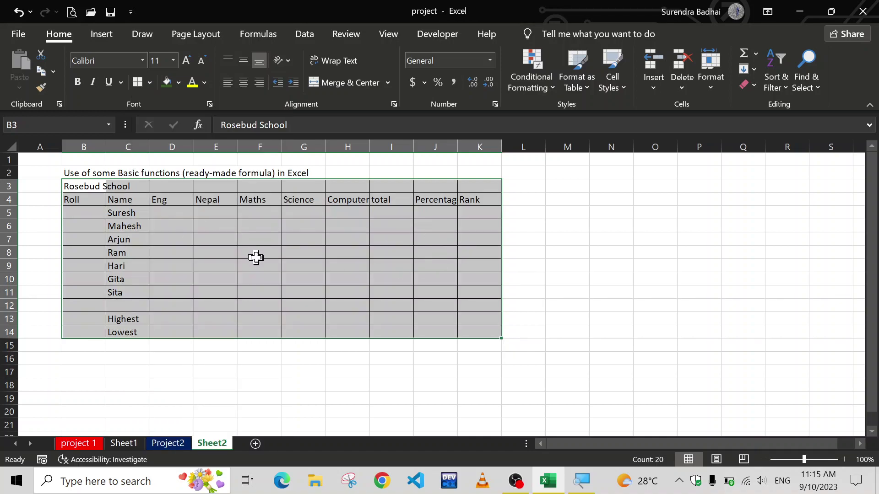
{"action": "left_click", "coordinate": [332, 316]}
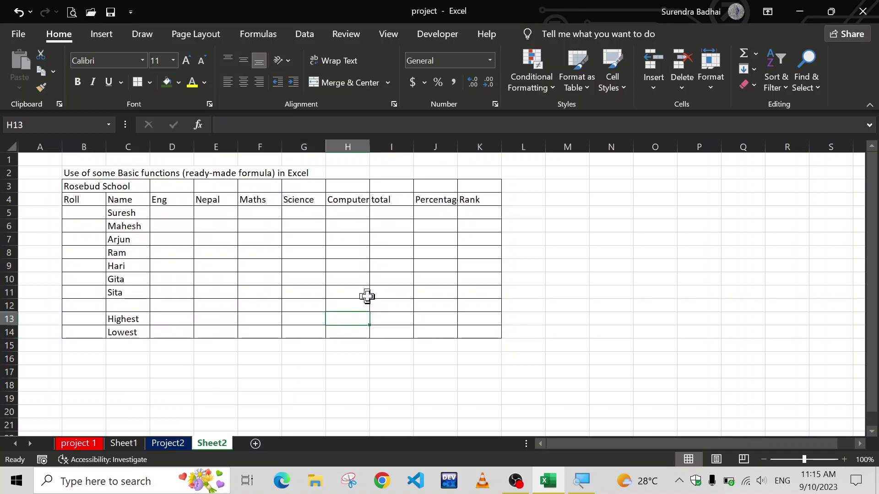
Step: Merge and center the Rosebud School title across B3:K3 and set its font size to 20
{"action": "scroll", "coordinate": [367, 297], "scroll_direction": "up", "scroll_amount": 2, "text": "ctrl"}
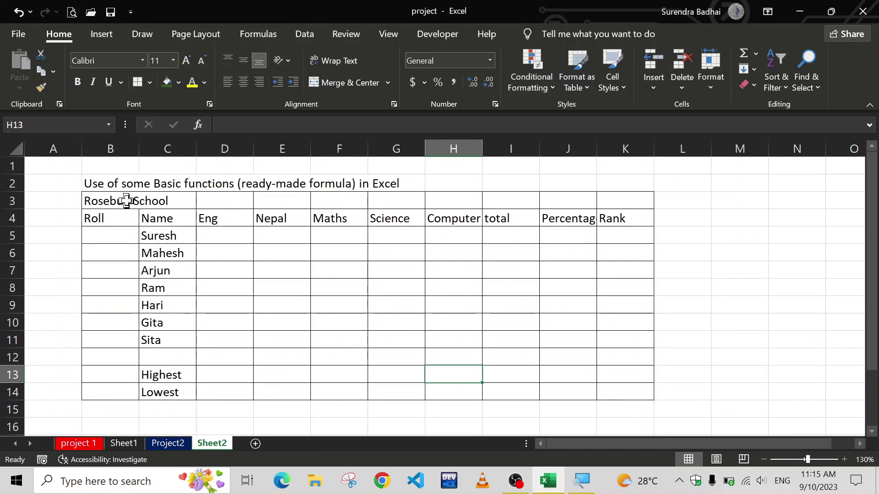
{"action": "left_click_drag", "start_coordinate": [117, 200], "coordinate": [617, 198]}
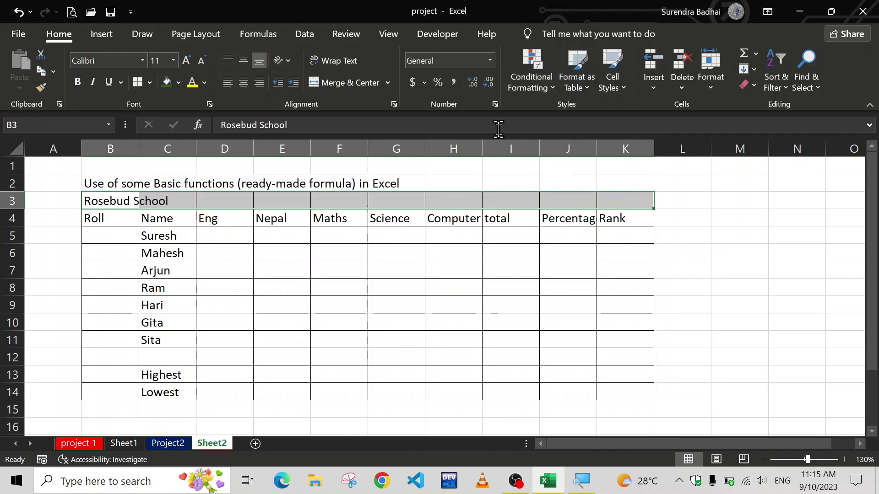
{"action": "left_click", "coordinate": [344, 87]}
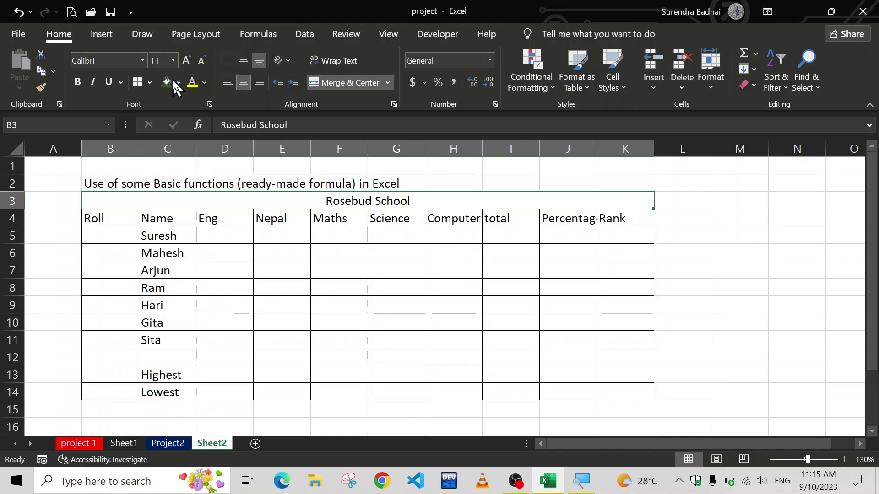
{"action": "left_click", "coordinate": [203, 83]}
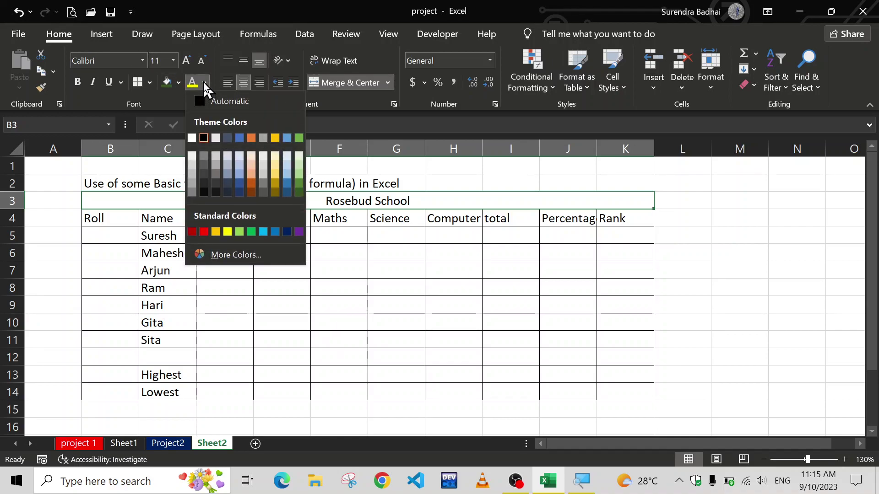
{"action": "left_click", "coordinate": [174, 59]}
{"action": "left_click", "coordinate": [173, 60]}
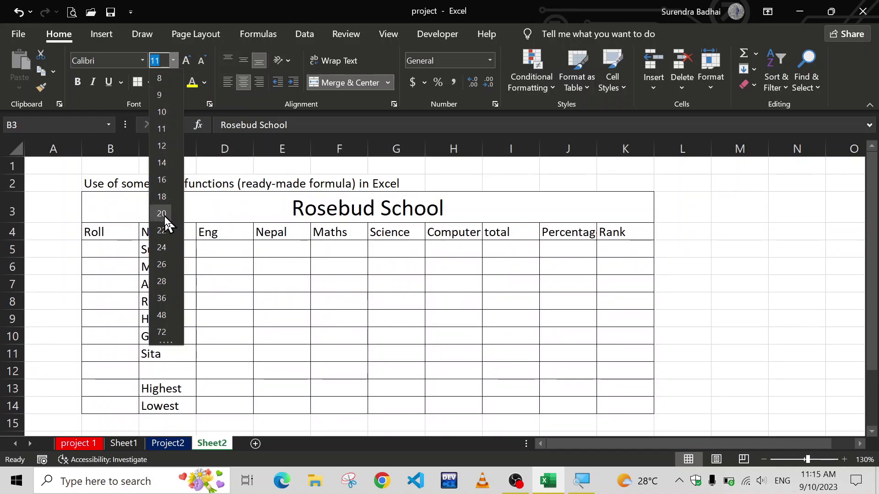
{"action": "left_click", "coordinate": [165, 218]}
Step: Fill the whole table B3:K14 with a light blue theme color
{"action": "left_click_drag", "start_coordinate": [179, 208], "coordinate": [212, 404]}
{"action": "left_click", "coordinate": [179, 82]}
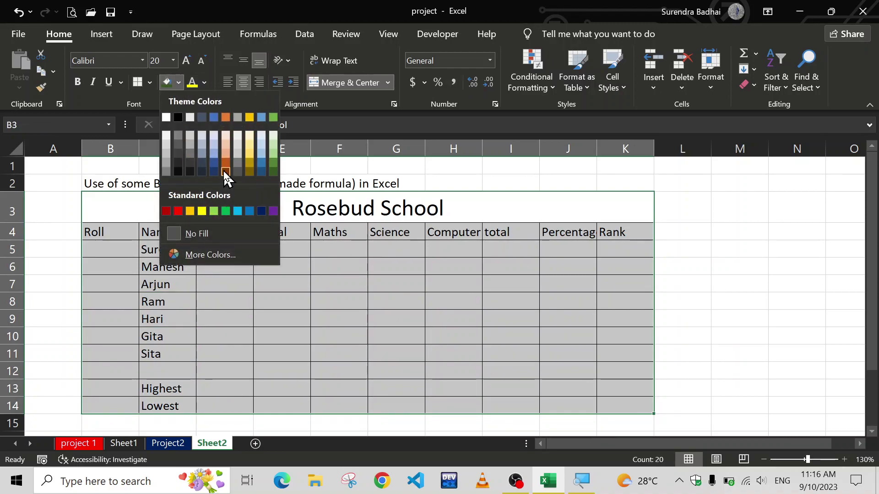
{"action": "left_click", "coordinate": [215, 147]}
{"action": "left_click", "coordinate": [338, 298]}
Step: Make the header row B4:K4 and the Highest and Lowest rows C13:K14 bold
{"action": "left_click_drag", "start_coordinate": [104, 232], "coordinate": [609, 230]}
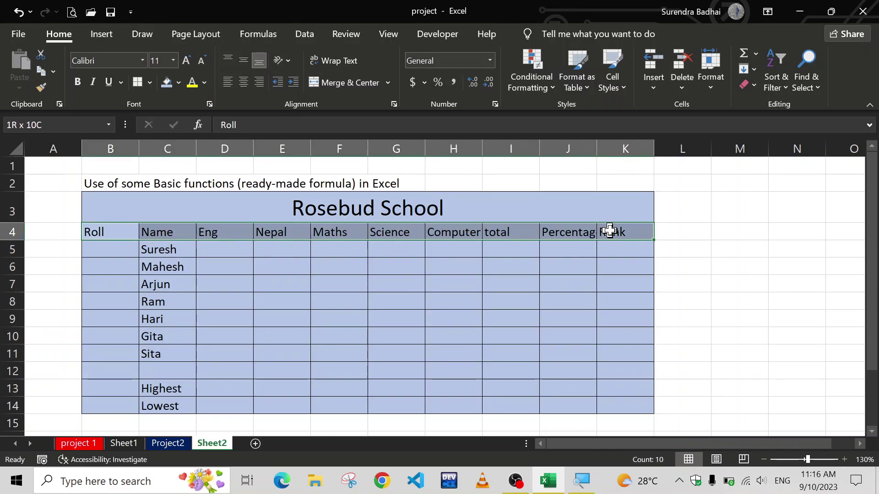
{"action": "left_click", "coordinate": [78, 83]}
{"action": "left_click_drag", "start_coordinate": [156, 388], "coordinate": [614, 408]}
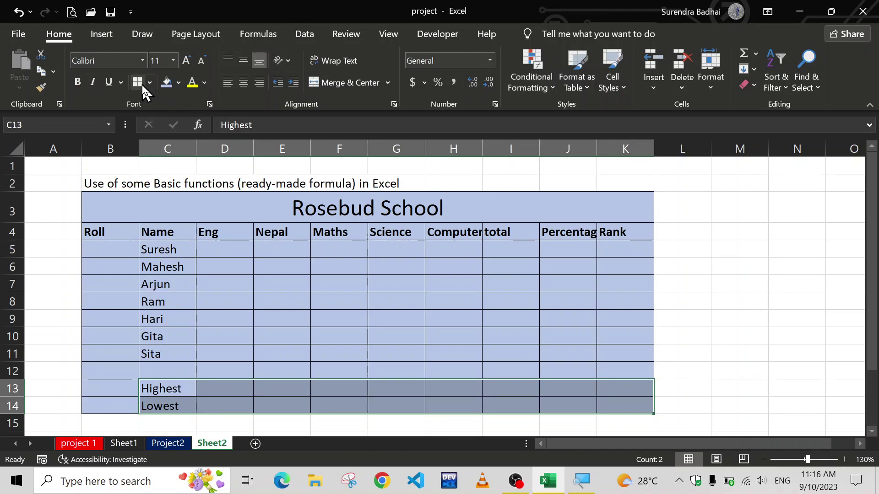
{"action": "left_click", "coordinate": [78, 83]}
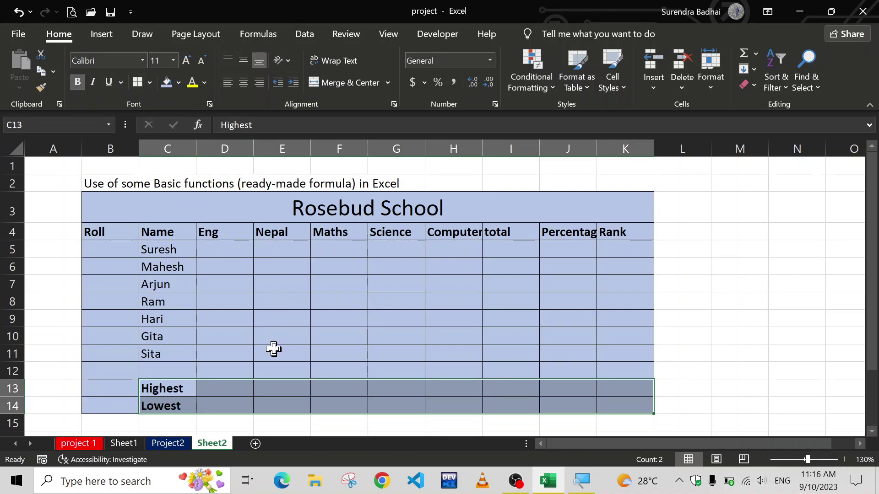
Step: Generate a random Eng mark in D5 with =RANDBETWEEN(20,100)
{"action": "left_click", "coordinate": [211, 248]}
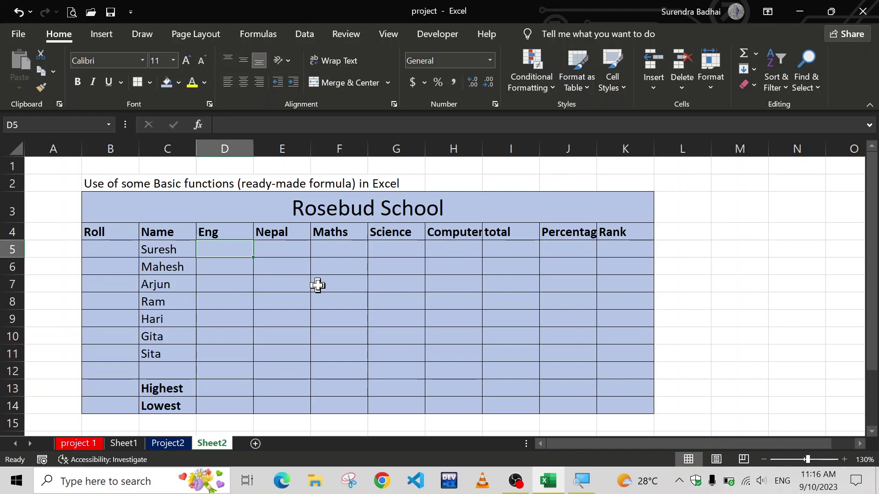
{"action": "type", "text": "="}
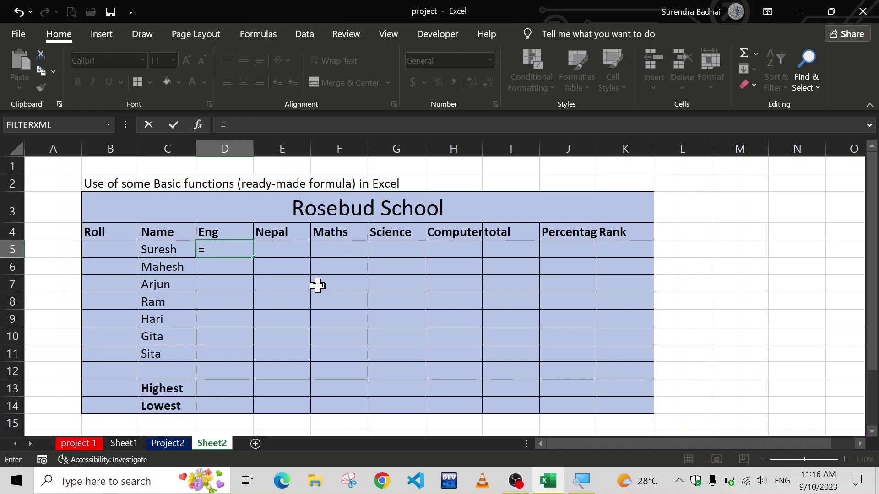
{"action": "type", "text": "ran"}
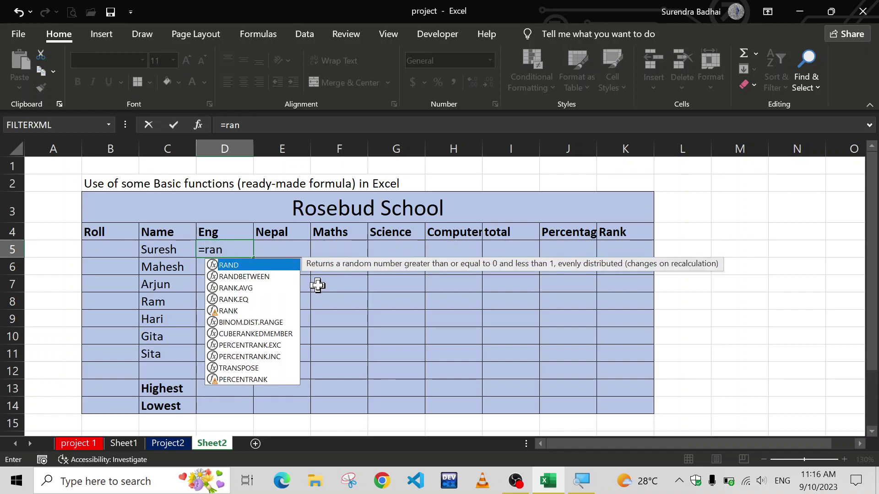
{"action": "key", "text": "Down"}
{"action": "key", "text": "Tab"}
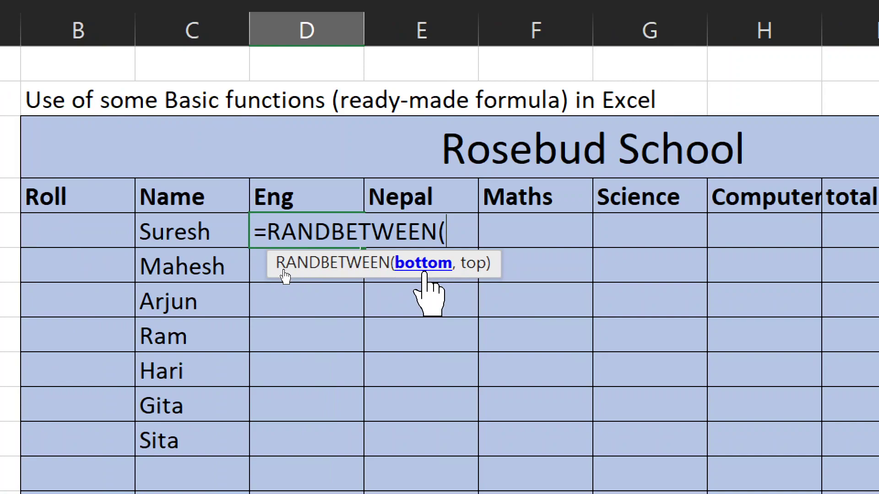
{"action": "type", "text": "20"}
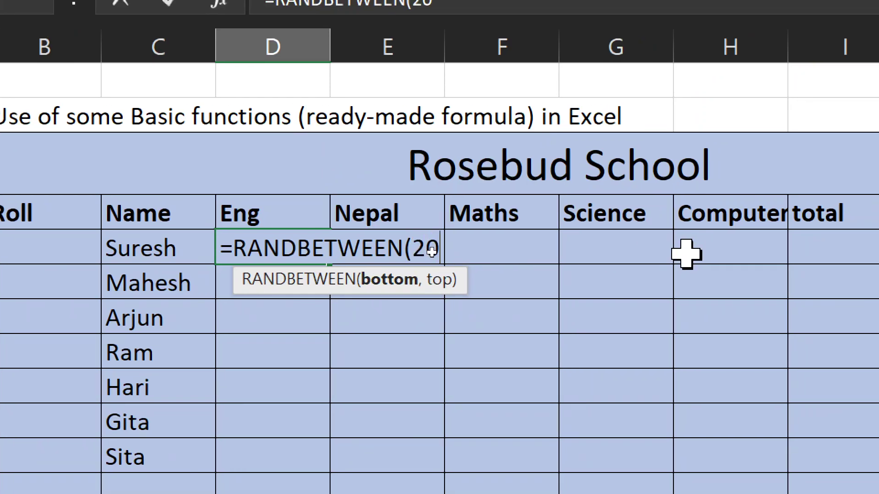
{"action": "type", "text": ",100"}
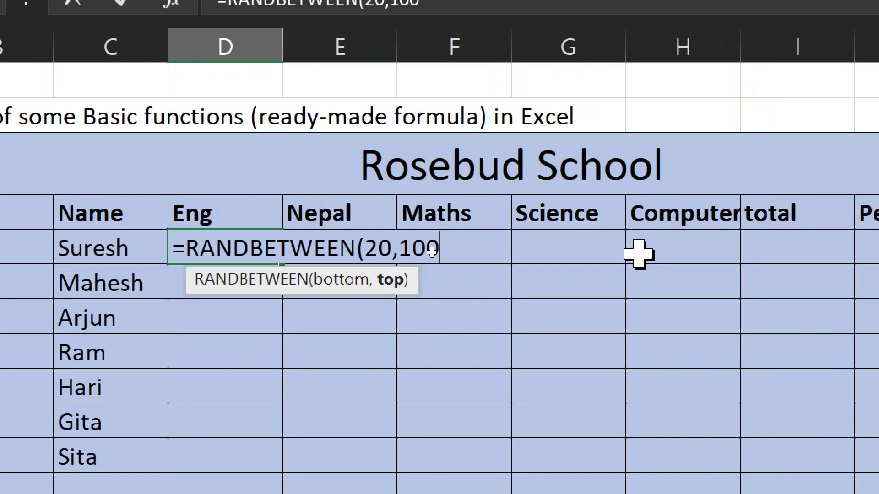
{"action": "type", "text": ")"}
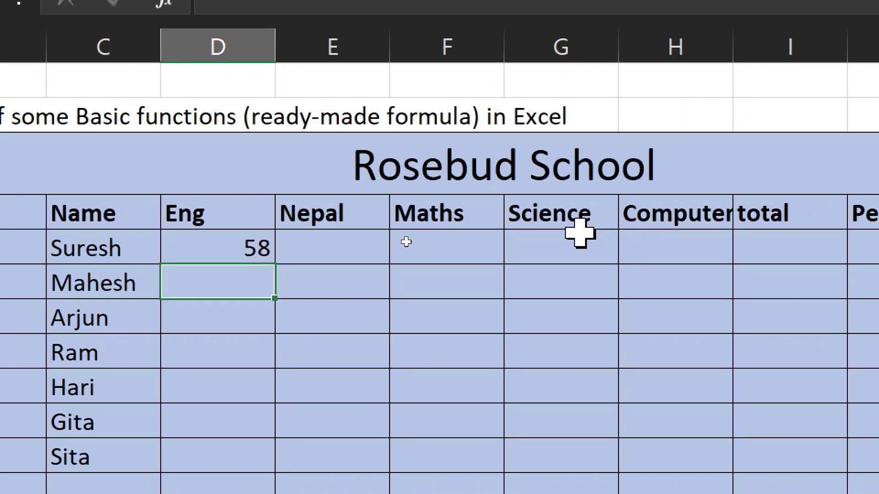
Step: Fill the D5 formula across to H5 and down through row 11 for all students' marks
{"action": "left_click", "coordinate": [204, 247]}
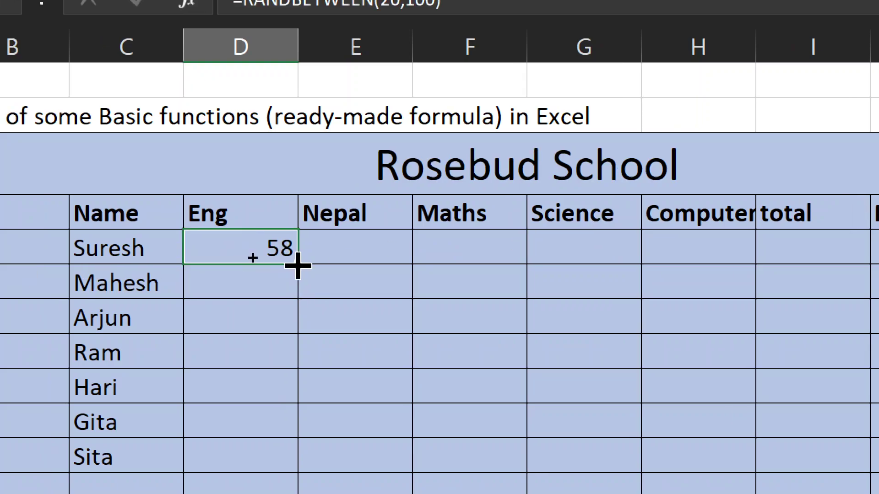
{"action": "left_click_drag", "start_coordinate": [298, 266], "coordinate": [716, 266]}
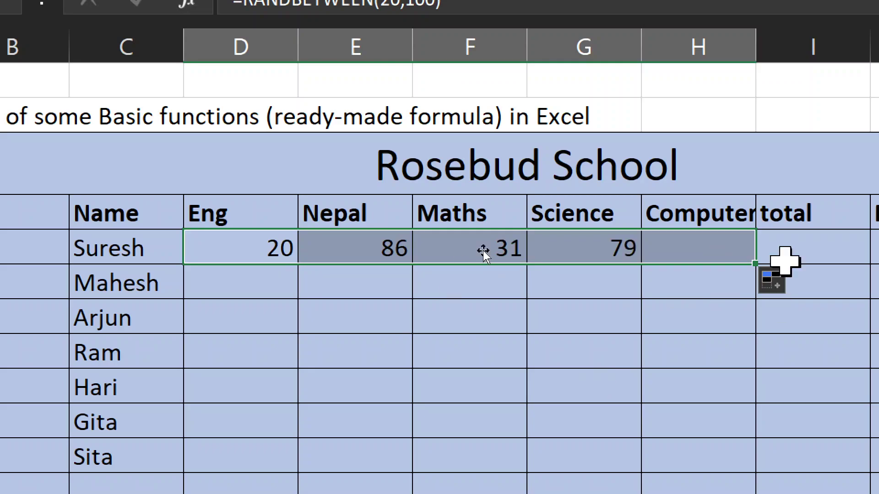
{"action": "left_click_drag", "start_coordinate": [759, 265], "coordinate": [759, 475]}
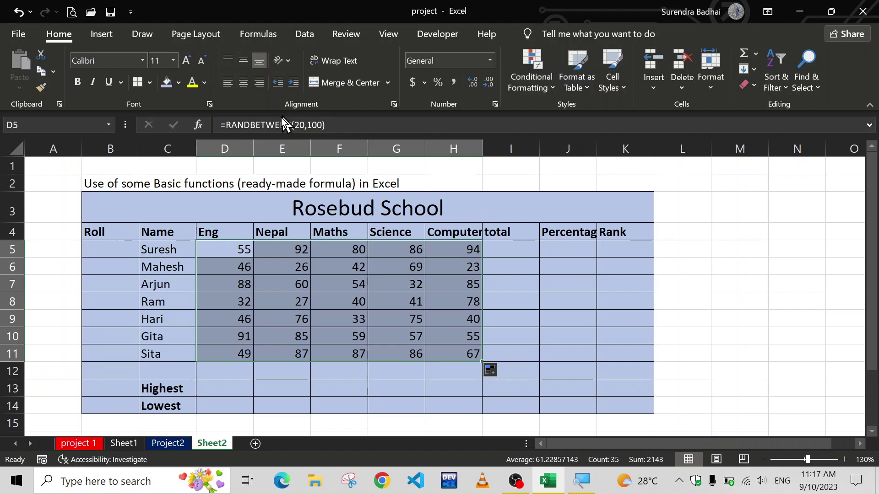
Step: Re-enter =RANDBETWEEN(20,100) across D5:H11 and examine the formula in several mark cells
{"action": "left_click", "coordinate": [250, 124]}
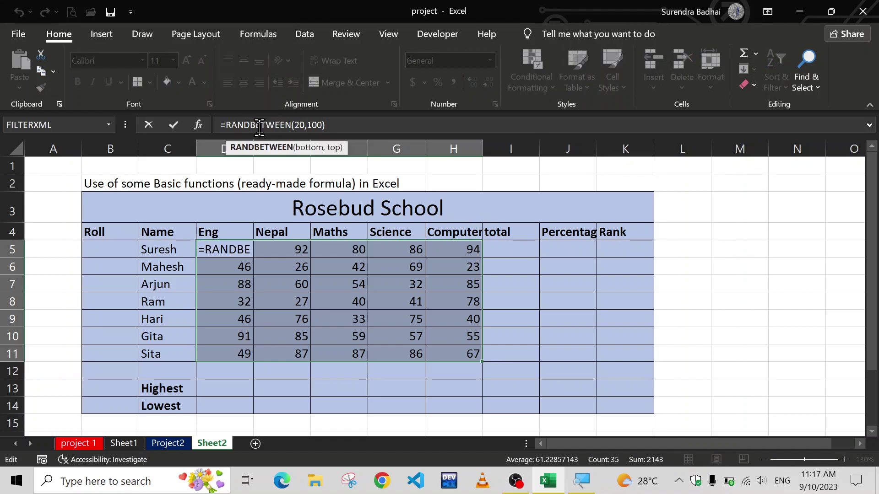
{"action": "left_click", "coordinate": [332, 124]}
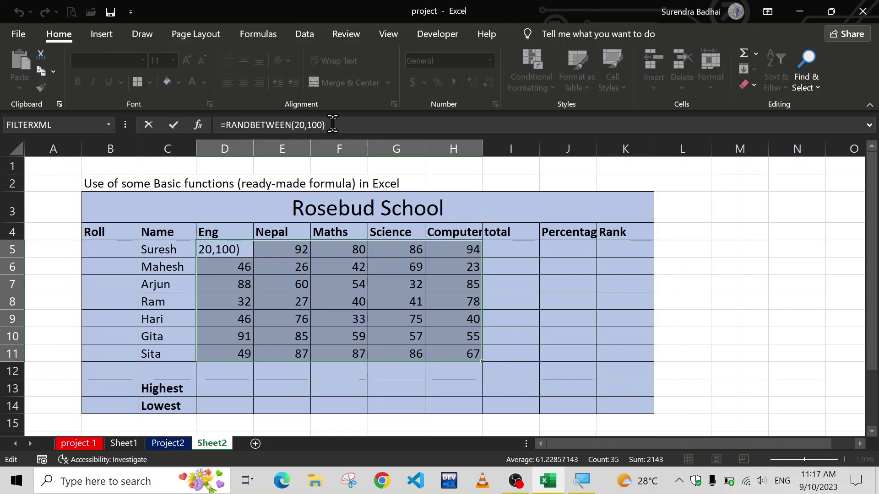
{"action": "key", "text": "ctrl+Return"}
{"action": "left_click", "coordinate": [300, 270]}
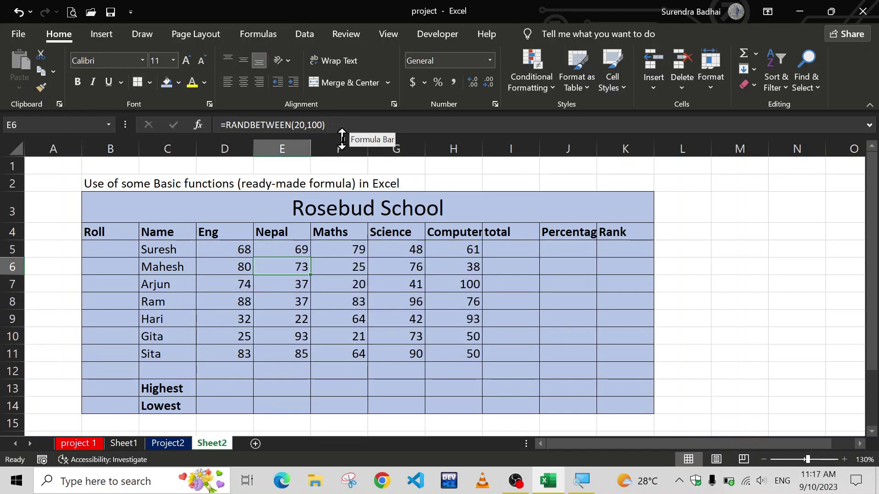
{"action": "left_click", "coordinate": [347, 265]}
{"action": "left_click", "coordinate": [402, 300]}
{"action": "left_click", "coordinate": [419, 337]}
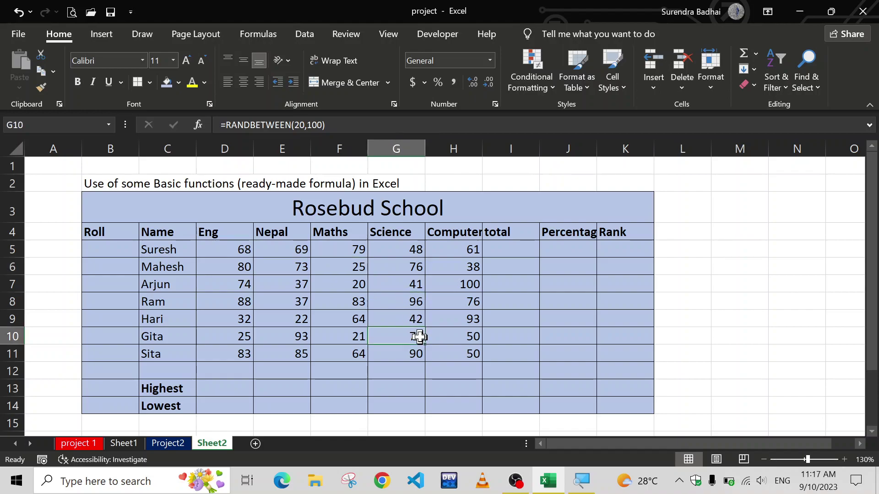
Step: Replace the random-number formulas in D5:H11 with static marks by copying the range and pasting it over itself as values
{"action": "left_click_drag", "start_coordinate": [215, 248], "coordinate": [458, 358]}
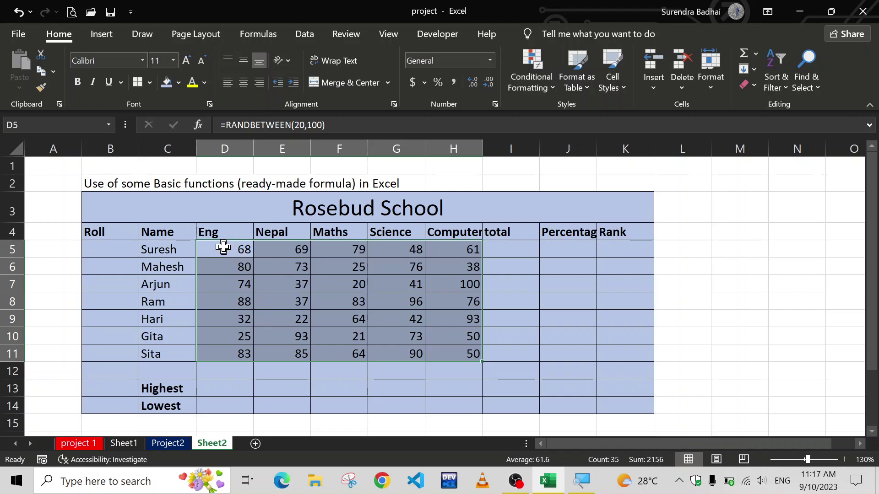
{"action": "key", "text": "ctrl+c"}
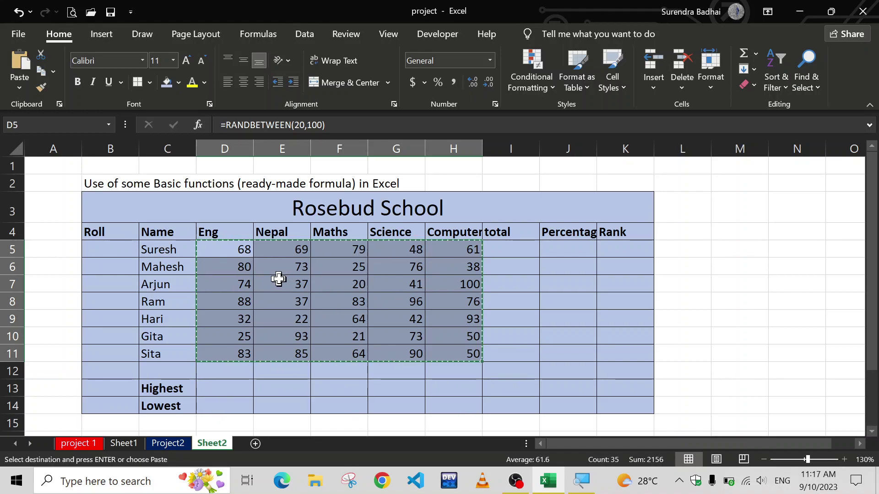
{"action": "right_click", "coordinate": [221, 259]}
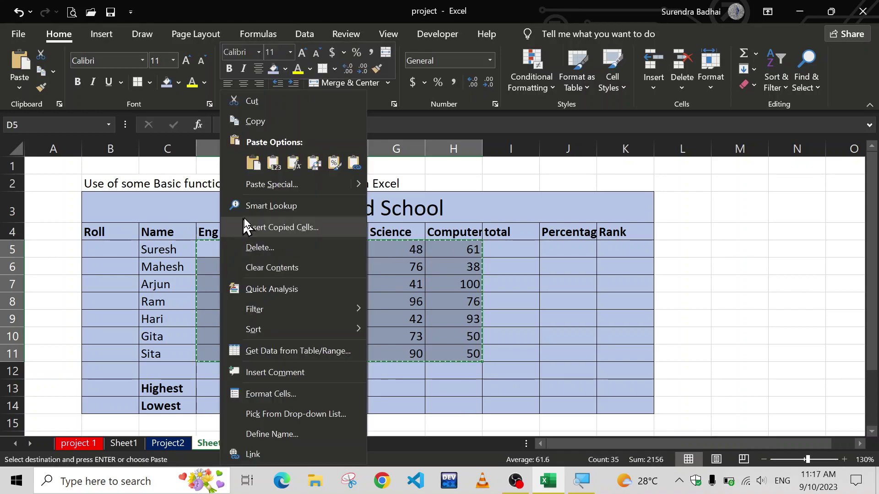
{"action": "left_click", "coordinate": [272, 167]}
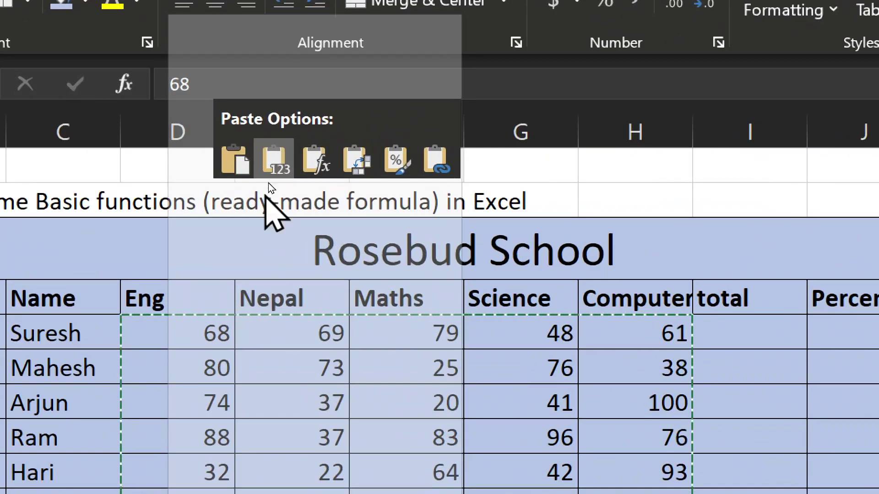
{"action": "left_click", "coordinate": [272, 161]}
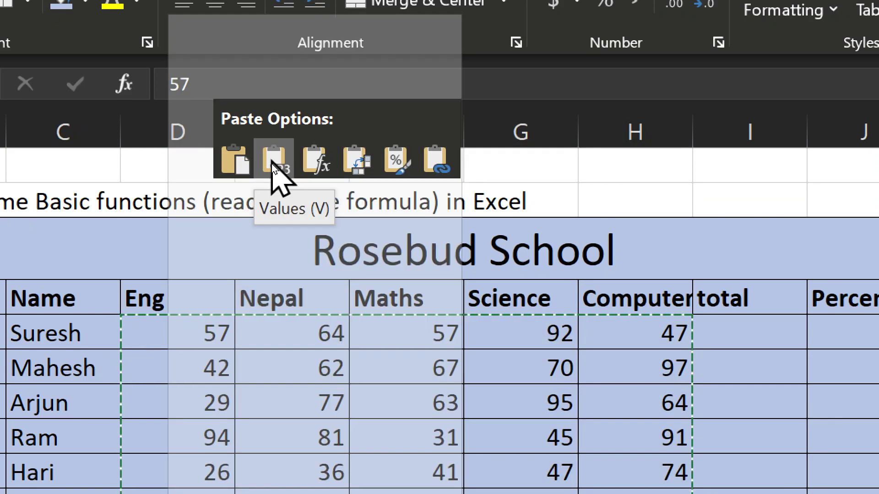
{"action": "left_click", "coordinate": [271, 163]}
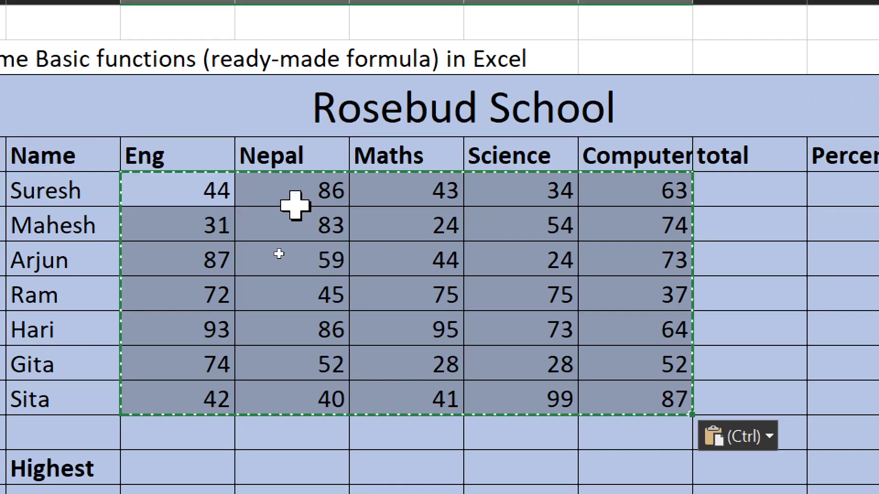
Step: Examine the contents of several mark cells across D5:H11 to check whether they hold plain values instead of formulas
{"action": "left_click", "coordinate": [147, 192]}
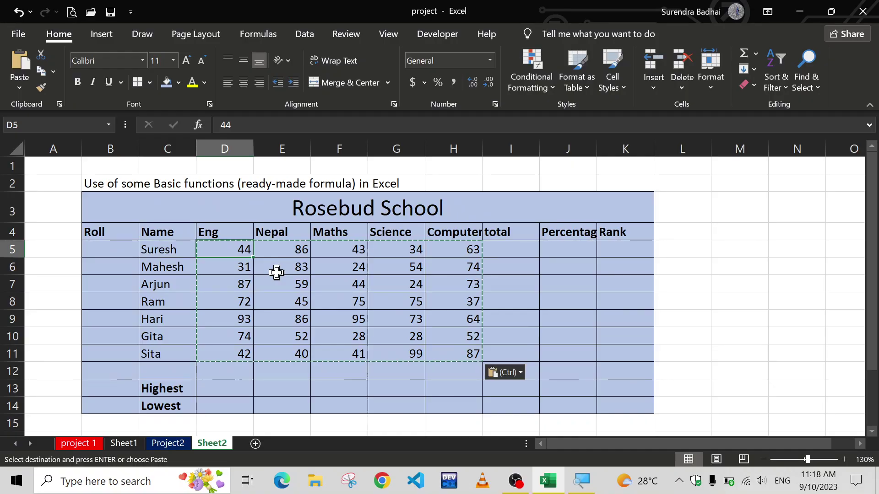
{"action": "left_click", "coordinate": [278, 281]}
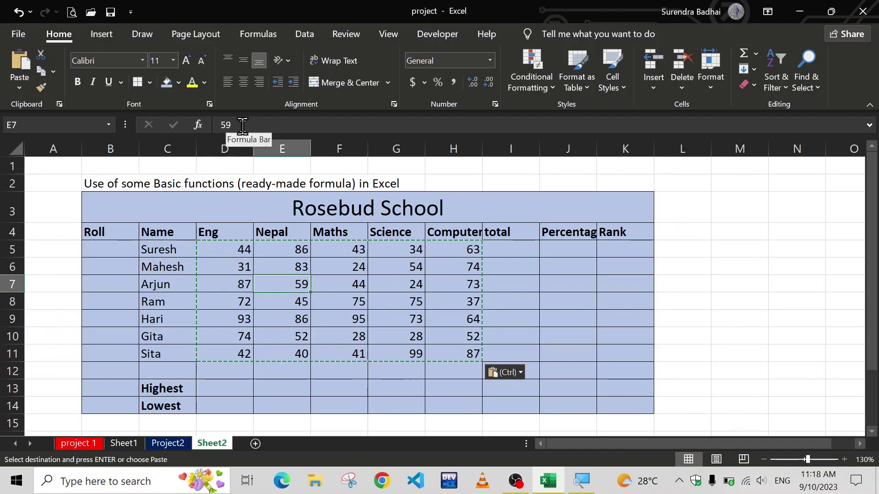
{"action": "key", "text": "Right"}
{"action": "key", "text": "Right"}
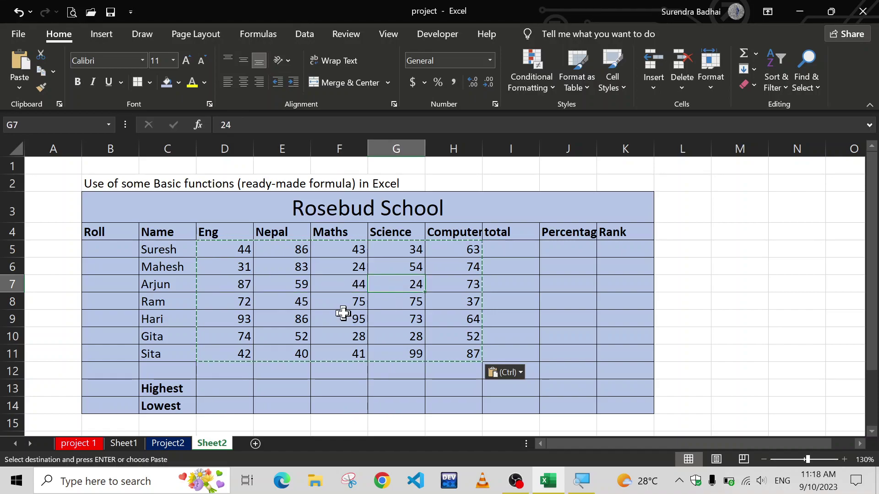
{"action": "key", "text": "Left"}
{"action": "key", "text": "Down"}
{"action": "key", "text": "Down"}
{"action": "left_click", "coordinate": [228, 266]}
{"action": "left_click", "coordinate": [219, 252]}
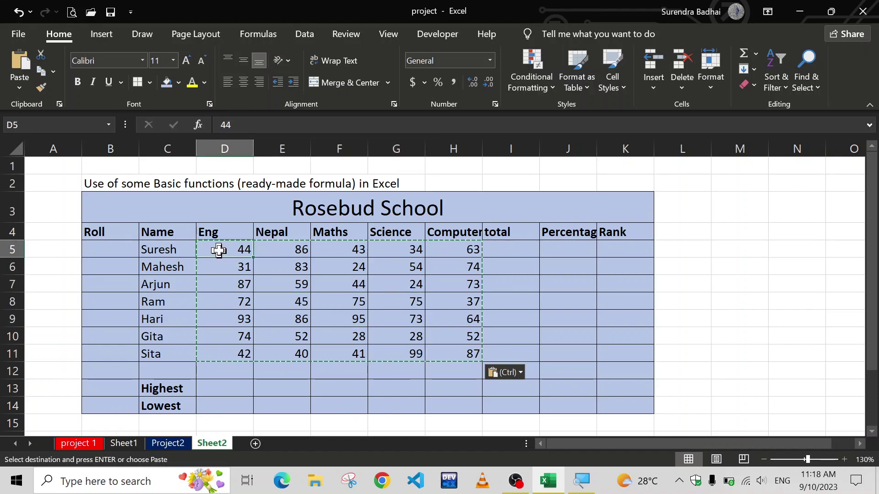
Step: Apply a Less Than conditional format to D5:H11 that marks values below 40 with Light Red Fill with Dark Red Text
{"action": "left_click_drag", "start_coordinate": [218, 250], "coordinate": [452, 354]}
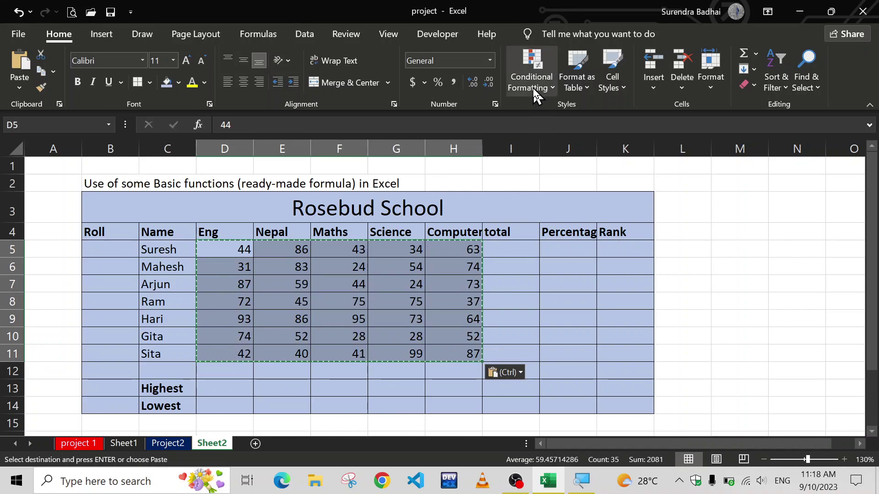
{"action": "left_click", "coordinate": [551, 90]}
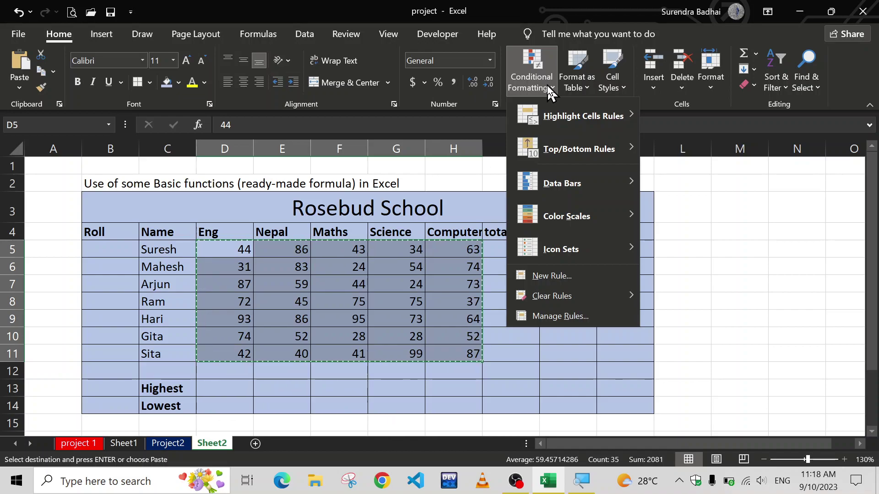
{"action": "mouse_move", "coordinate": [572, 117]}
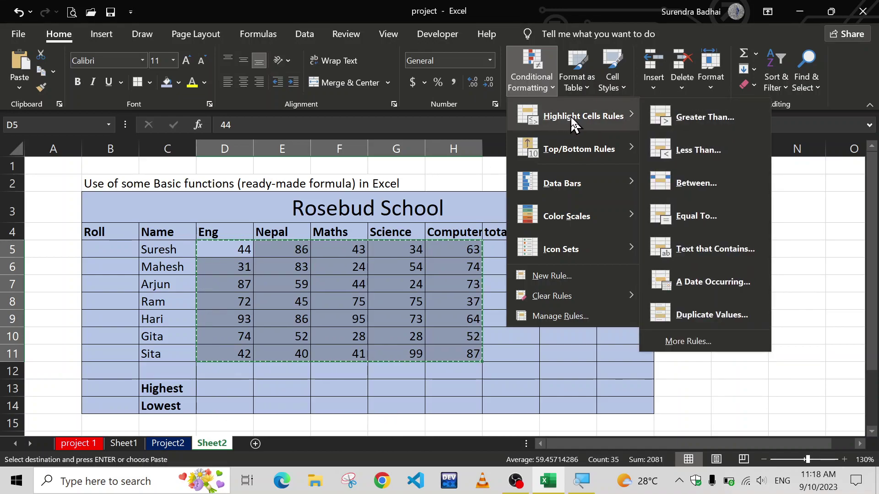
{"action": "left_click", "coordinate": [683, 150]}
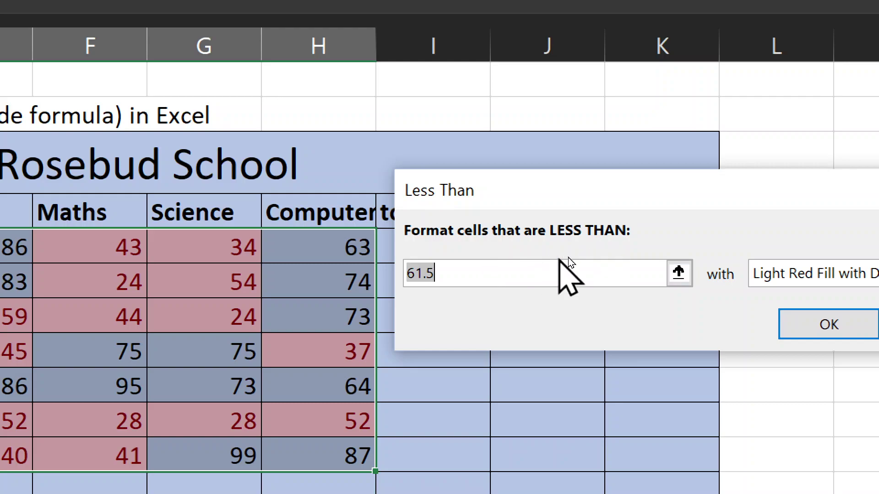
{"action": "key", "text": "BackSpace"}
{"action": "type", "text": "4"}
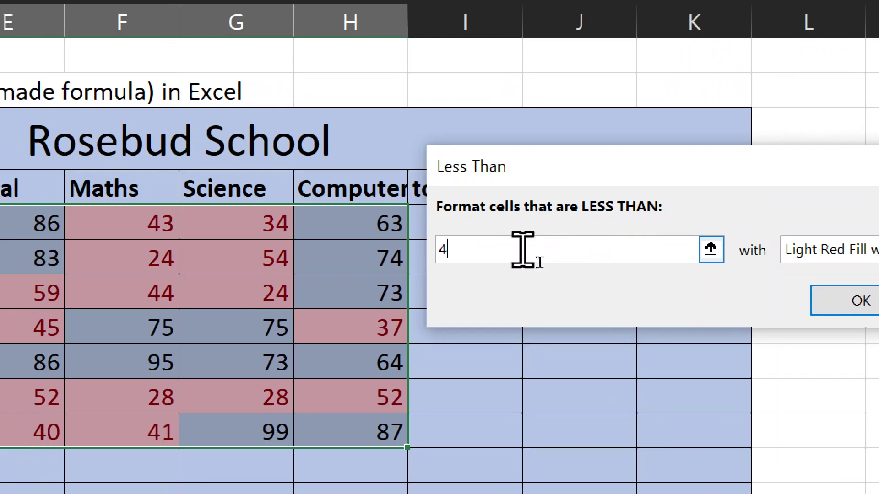
{"action": "type", "text": "0"}
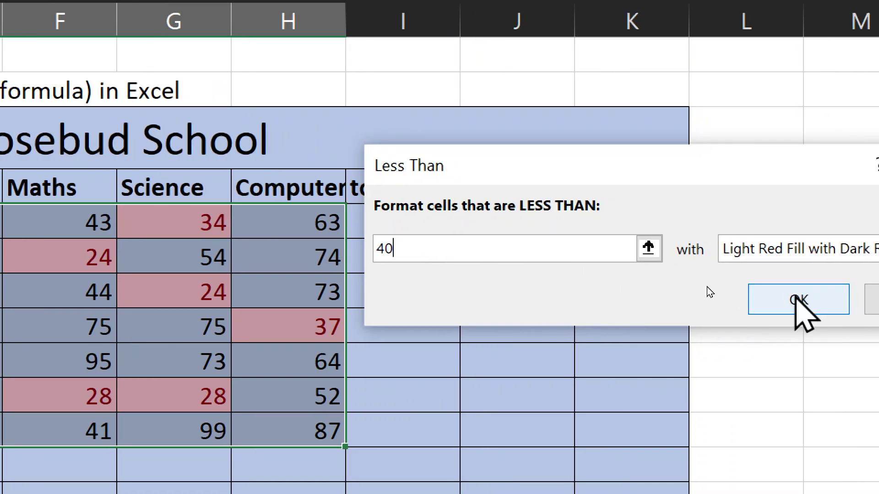
{"action": "left_click", "coordinate": [799, 300]}
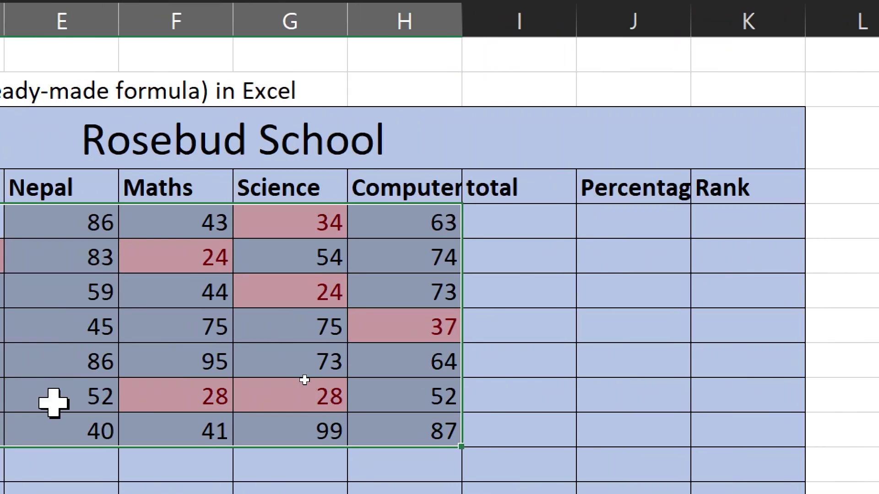
Step: Check some of the highlighted marks and change the Science mark in G7 to 42
{"action": "left_click", "coordinate": [84, 292]}
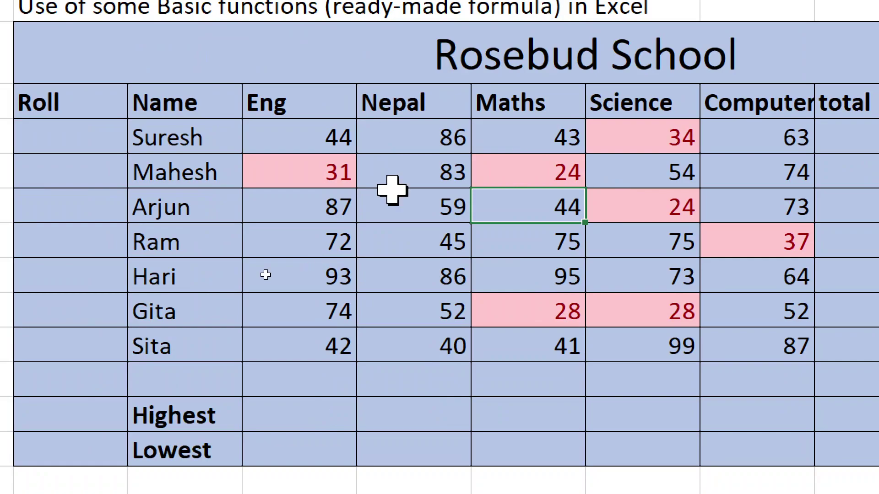
{"action": "left_click", "coordinate": [263, 244]}
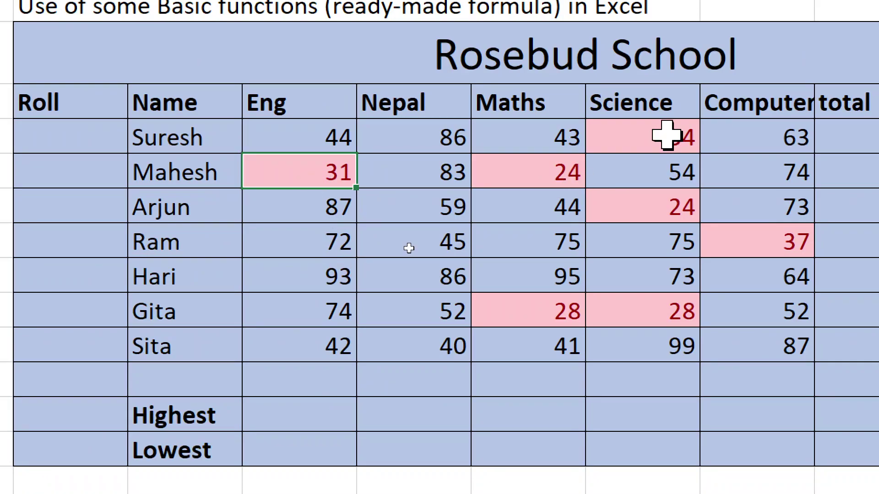
{"action": "left_click", "coordinate": [679, 136]}
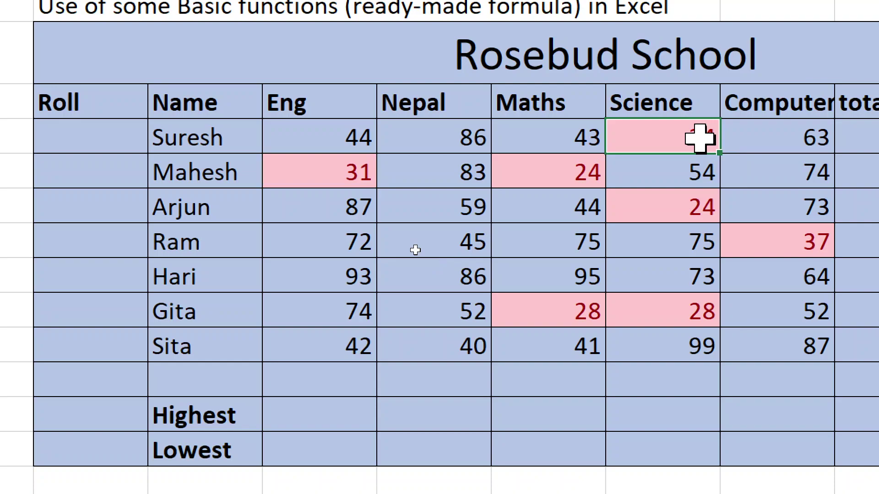
{"action": "left_click", "coordinate": [694, 210]}
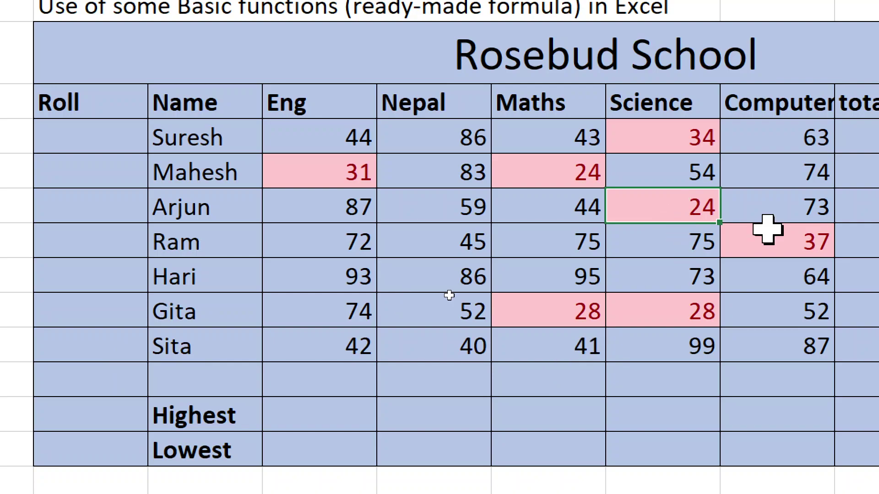
{"action": "type", "text": "42"}
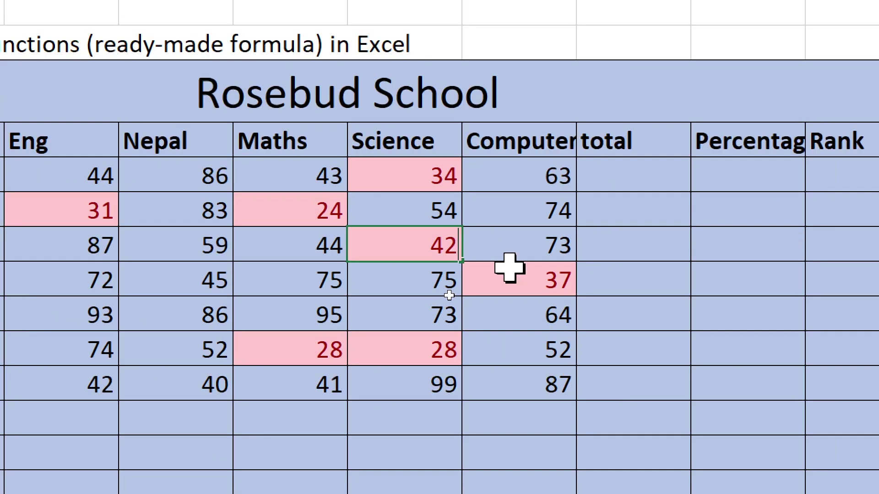
{"action": "key", "text": "Return"}
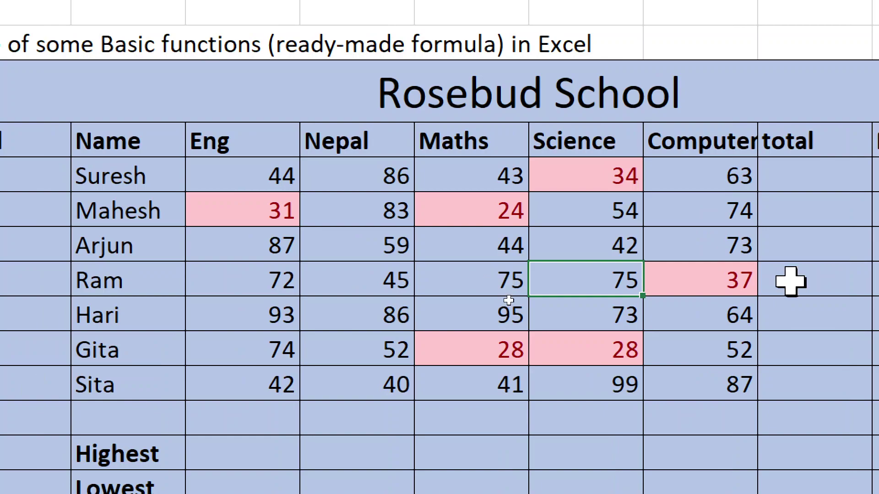
Step: Change the Eng mark in D8 to 27 and autofit column H to its Computer heading
{"action": "left_click", "coordinate": [704, 279]}
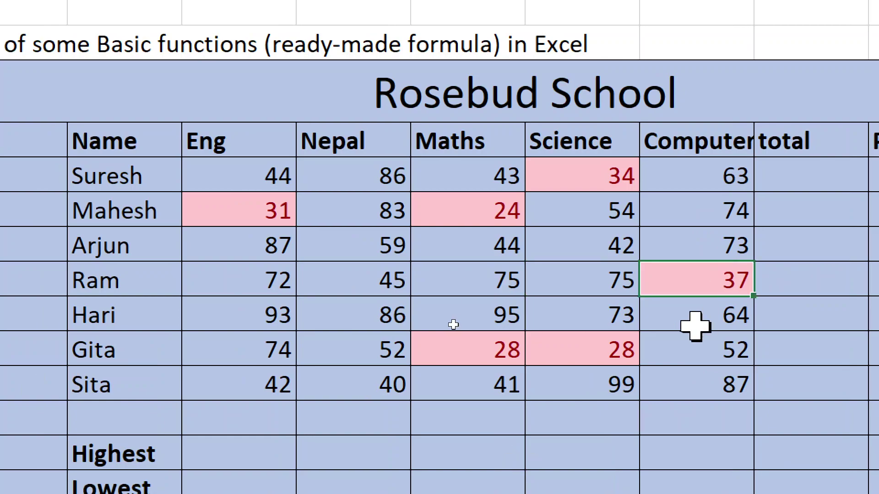
{"action": "left_click", "coordinate": [256, 286]}
{"action": "type", "text": "27"}
{"action": "key", "text": "Return"}
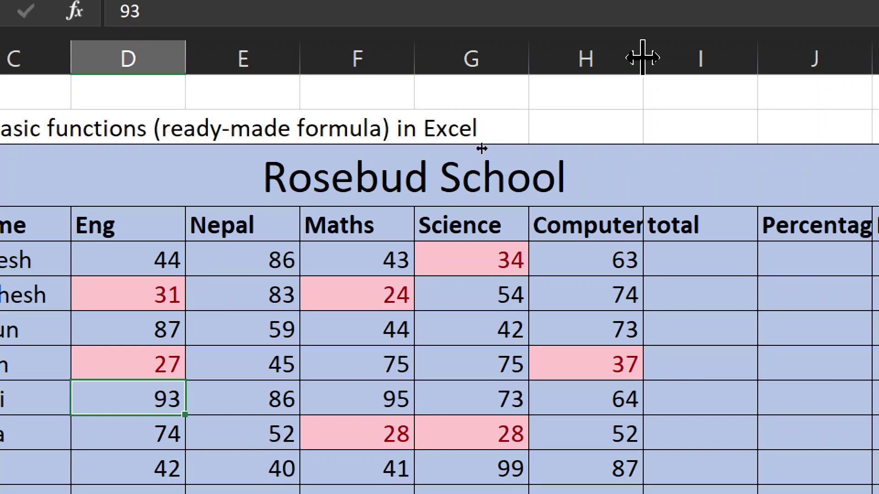
{"action": "double_click", "coordinate": [643, 57]}
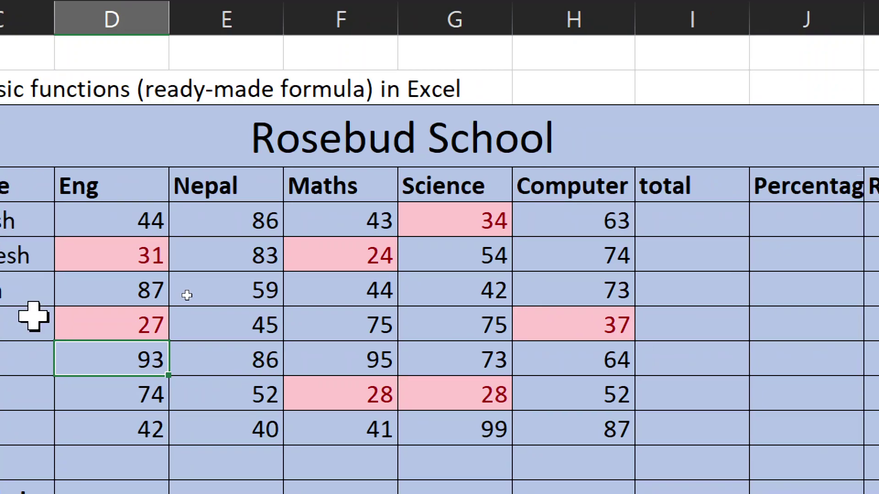
Step: Calculate the first student's total in I5 with =SUM(D5:H5) and fill the formula down to I11
{"action": "left_click", "coordinate": [671, 222]}
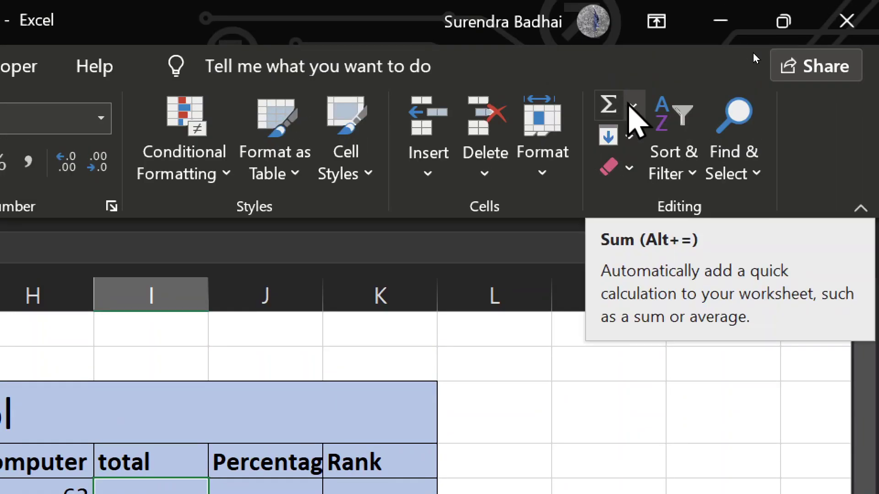
{"action": "left_click", "coordinate": [633, 106]}
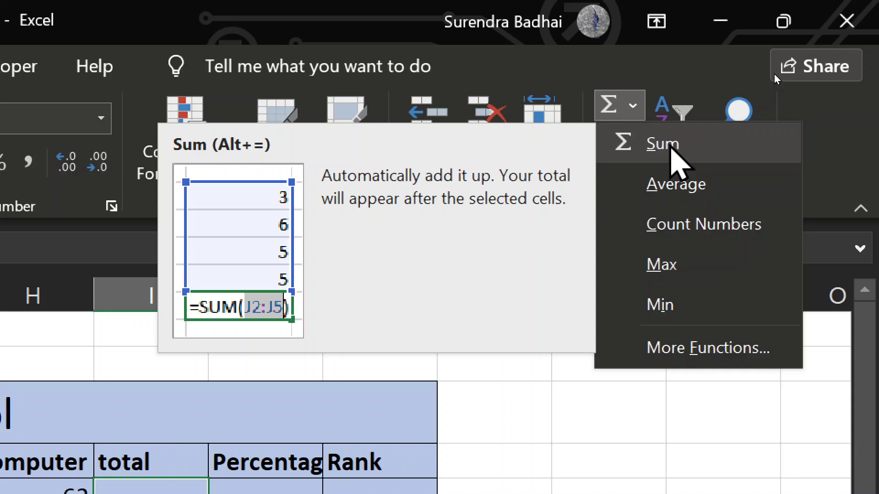
{"action": "left_click", "coordinate": [670, 147]}
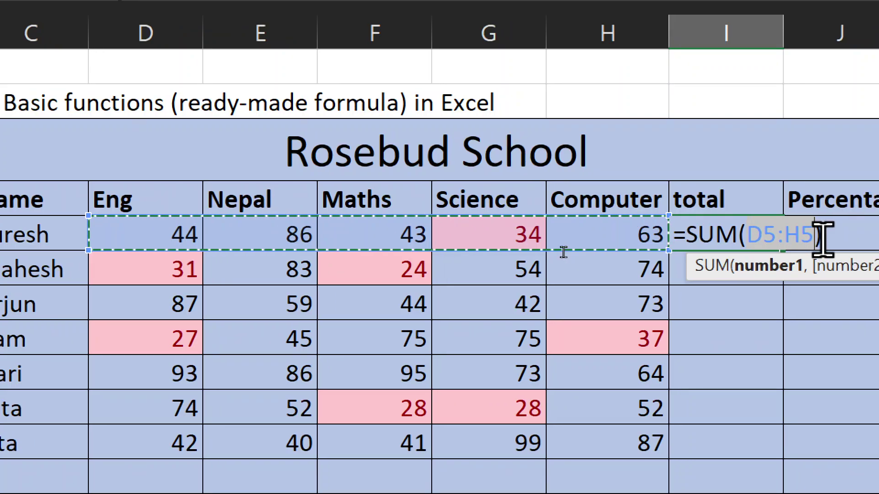
{"action": "key", "text": "Return"}
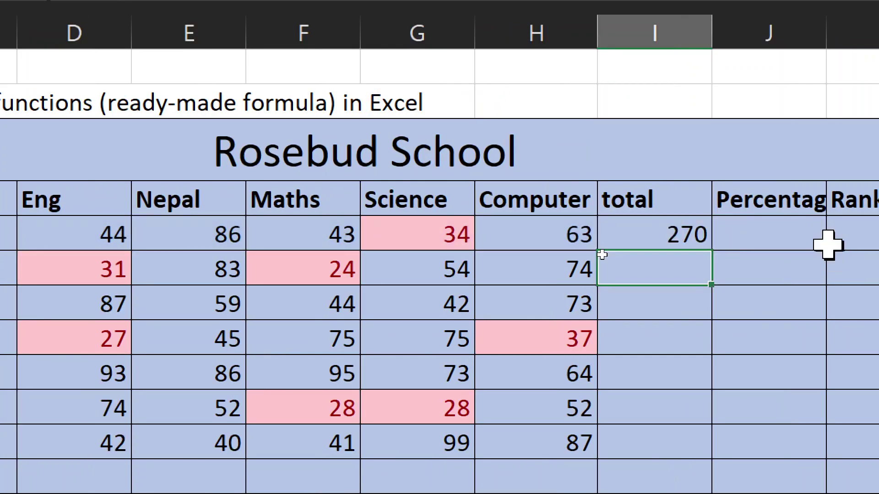
{"action": "left_click", "coordinate": [644, 234]}
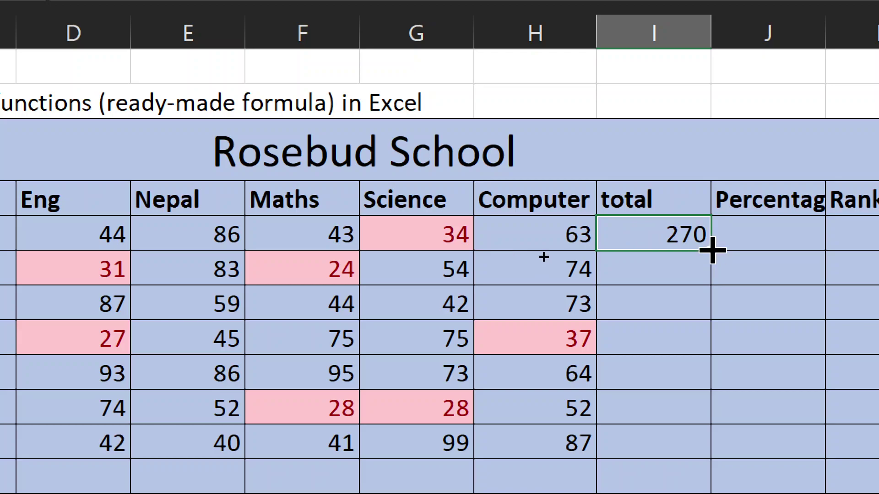
{"action": "left_click_drag", "start_coordinate": [710, 250], "coordinate": [715, 435]}
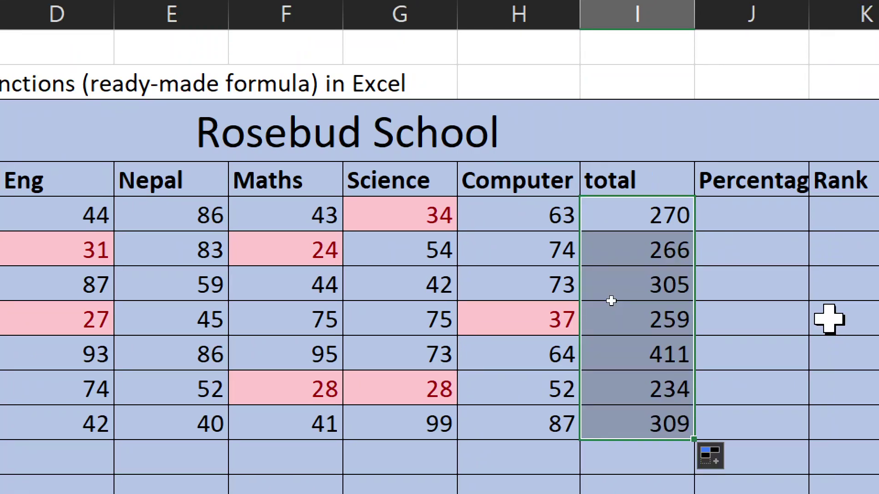
Step: Calculate the first student's percentage in J5 with =AVERAGE(D5:H5) and fill the formula down to J11
{"action": "left_click", "coordinate": [755, 214]}
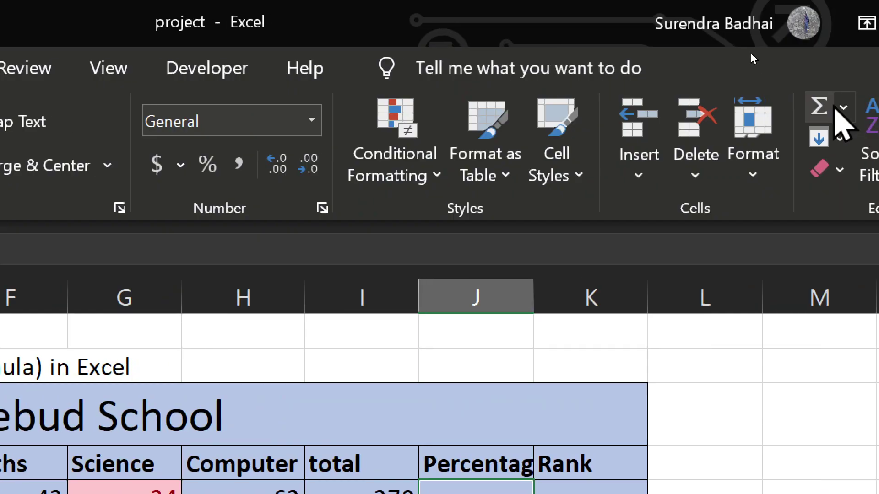
{"action": "left_click", "coordinate": [843, 108]}
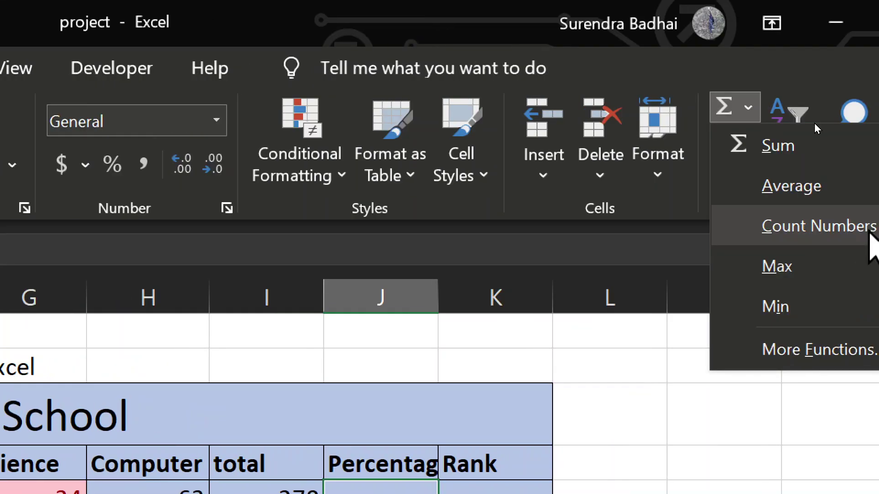
{"action": "left_click", "coordinate": [798, 192]}
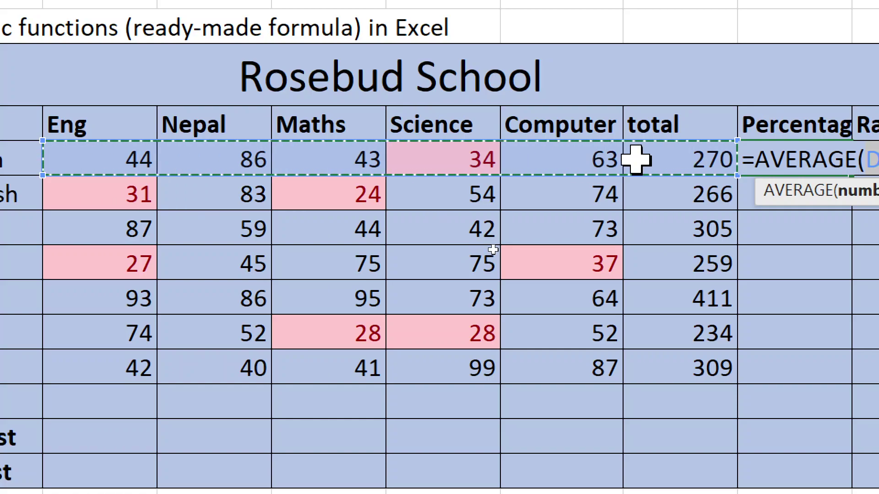
{"action": "left_click_drag", "start_coordinate": [636, 159], "coordinate": [636, 159]}
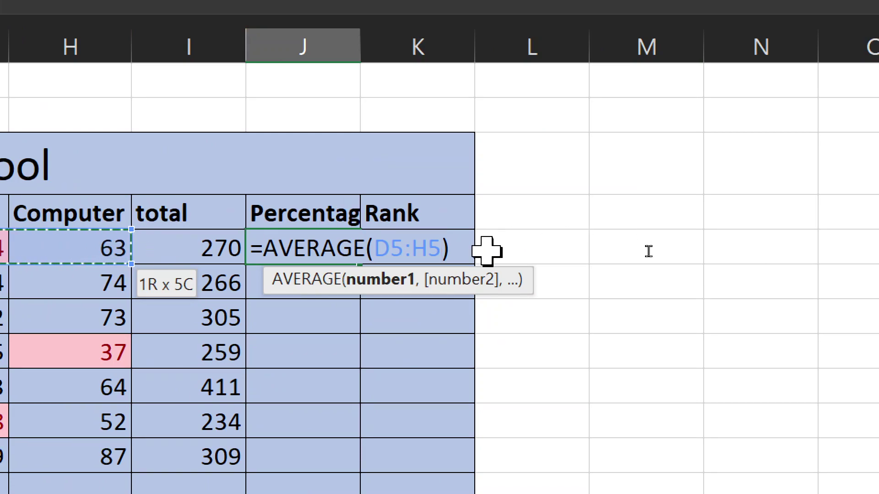
{"action": "type", "text": ")"}
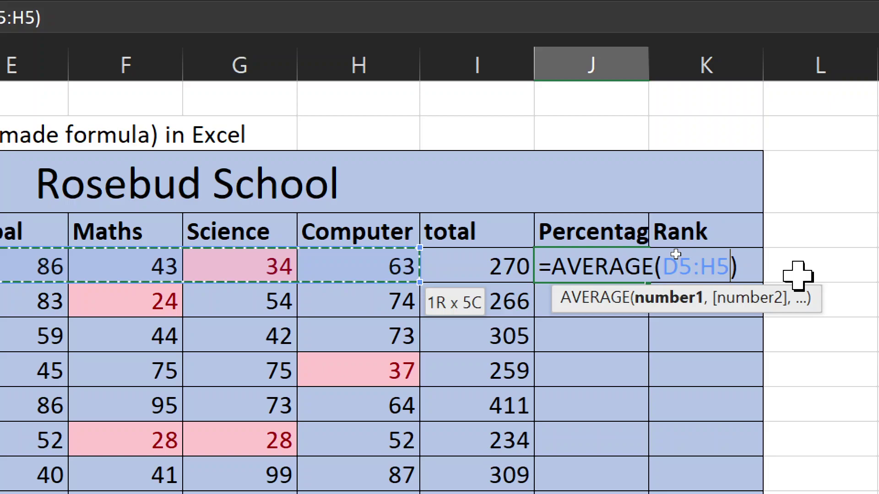
{"action": "key", "text": "ctrl+Return"}
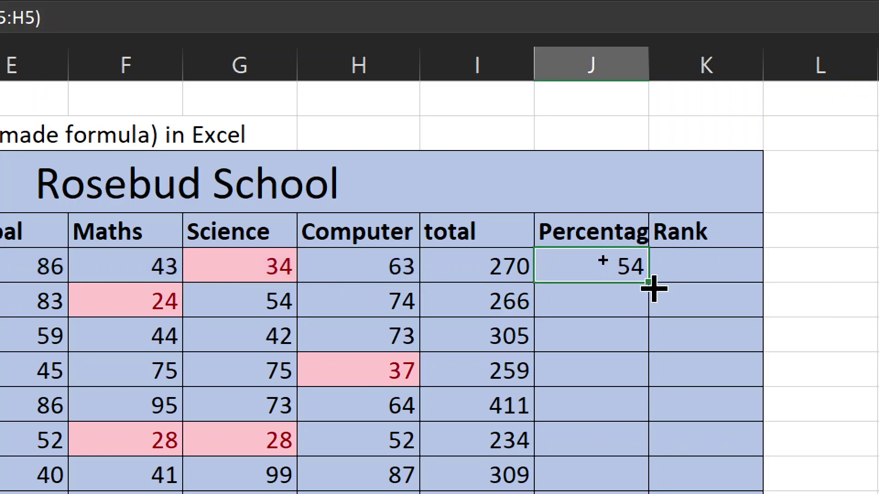
{"action": "left_click_drag", "start_coordinate": [654, 288], "coordinate": [653, 489]}
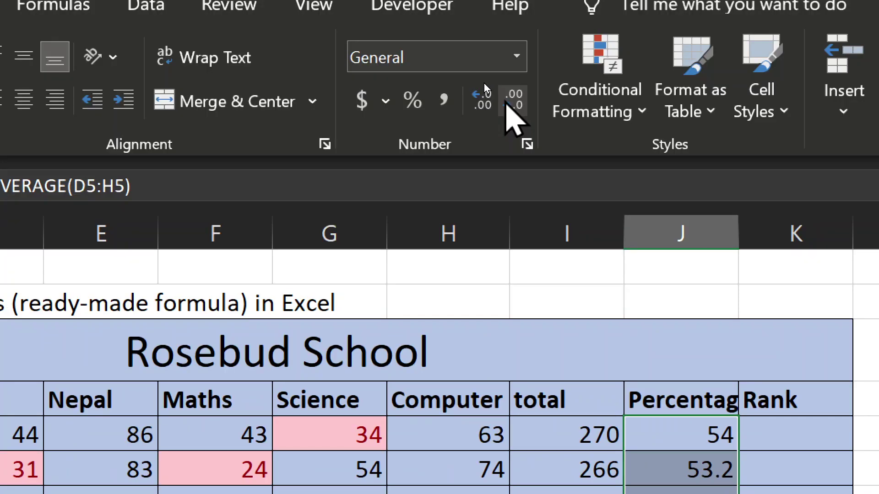
Step: Format the percentages in J5:J11 to show two decimal places
{"action": "left_click", "coordinate": [513, 101]}
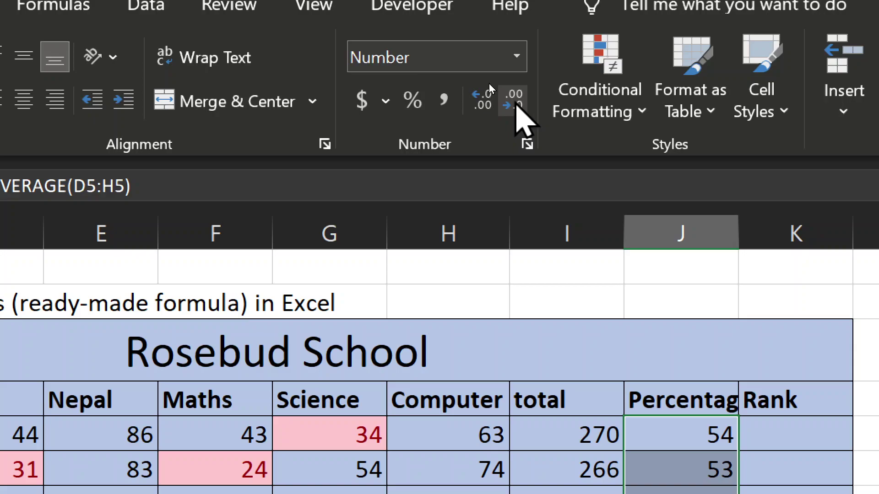
{"action": "left_click", "coordinate": [477, 100]}
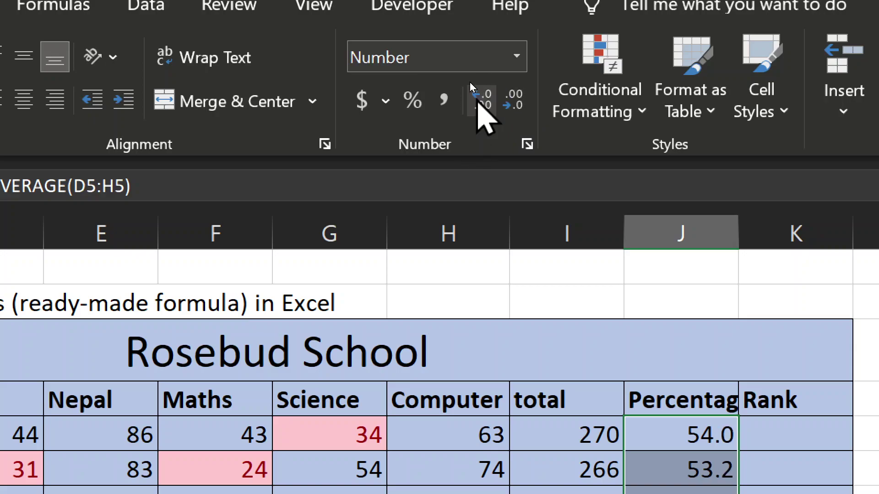
{"action": "left_click", "coordinate": [478, 98]}
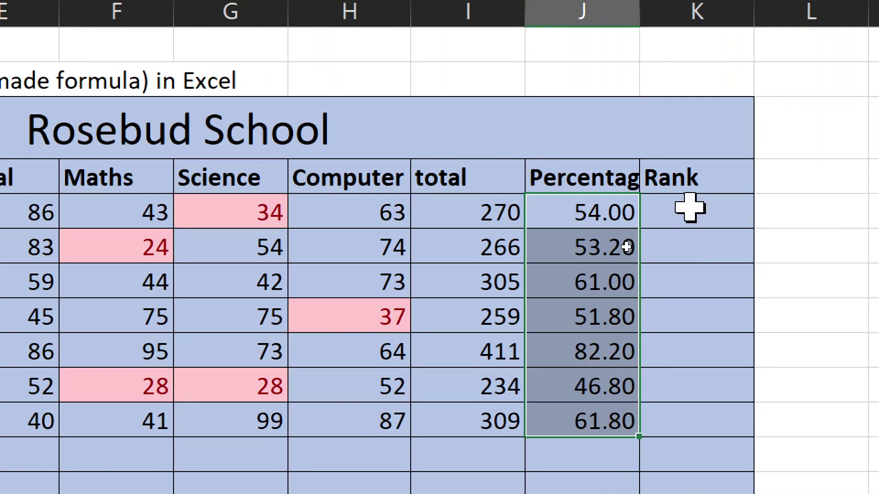
Step: Calculate the first student's rank in K5 with =RANK(J5,$J$5:$J$11), using an absolute reference for the percentage range
{"action": "left_click", "coordinate": [789, 209]}
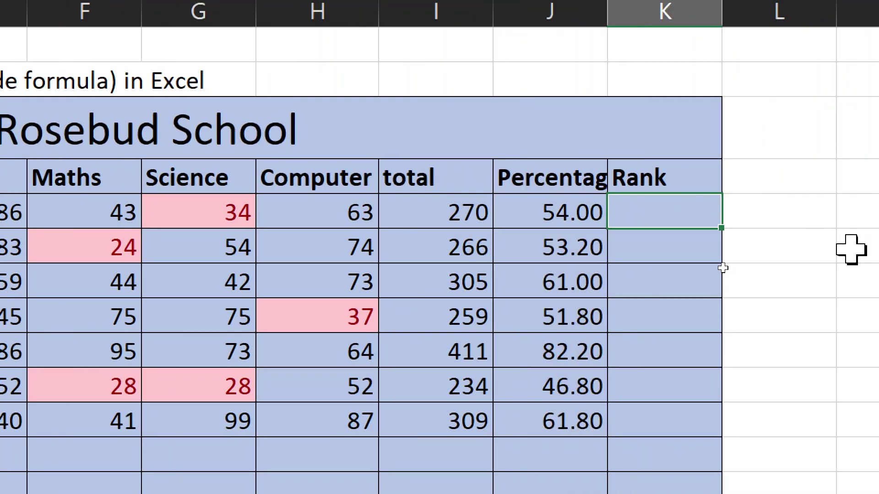
{"action": "type", "text": "="}
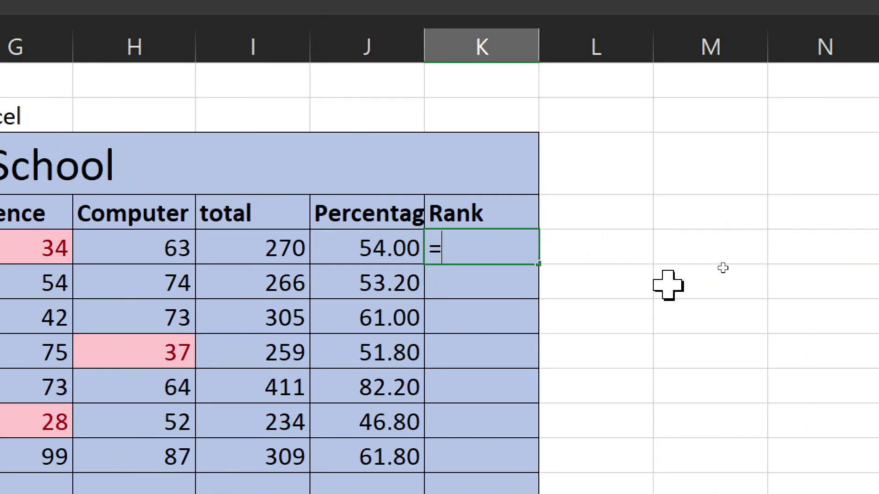
{"action": "type", "text": "rank"}
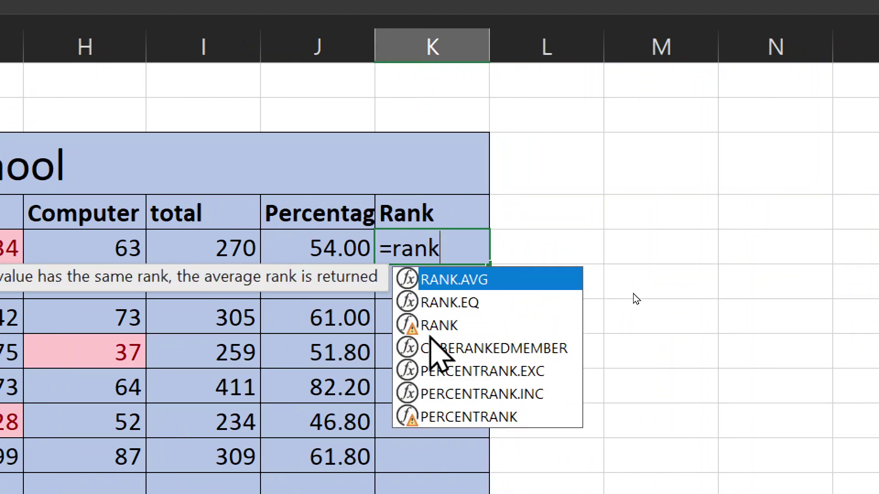
{"action": "left_click", "coordinate": [441, 325]}
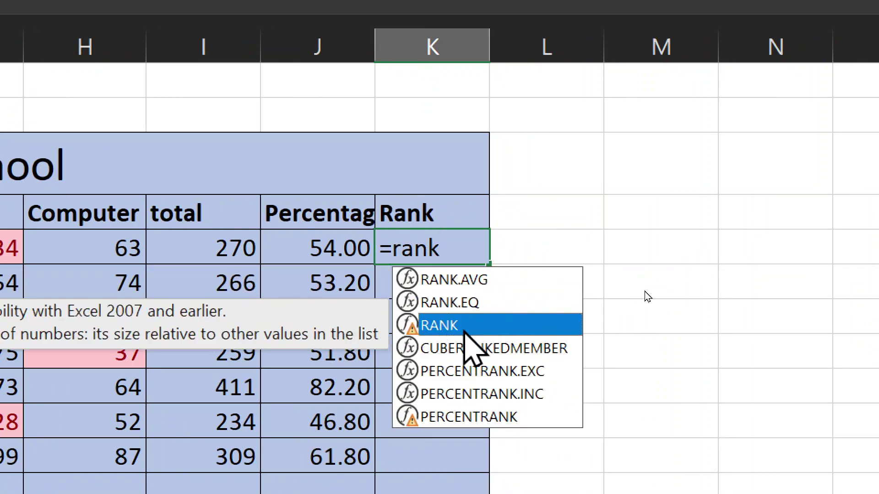
{"action": "double_click", "coordinate": [424, 326]}
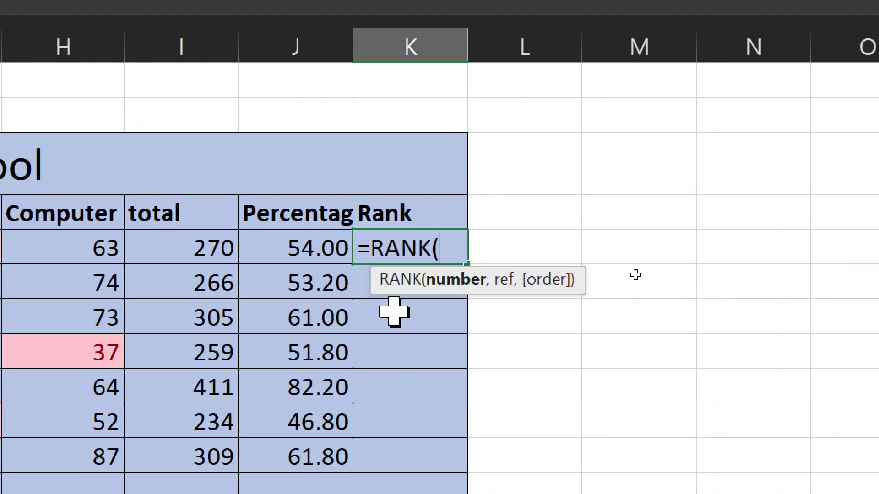
{"action": "left_click", "coordinate": [281, 246]}
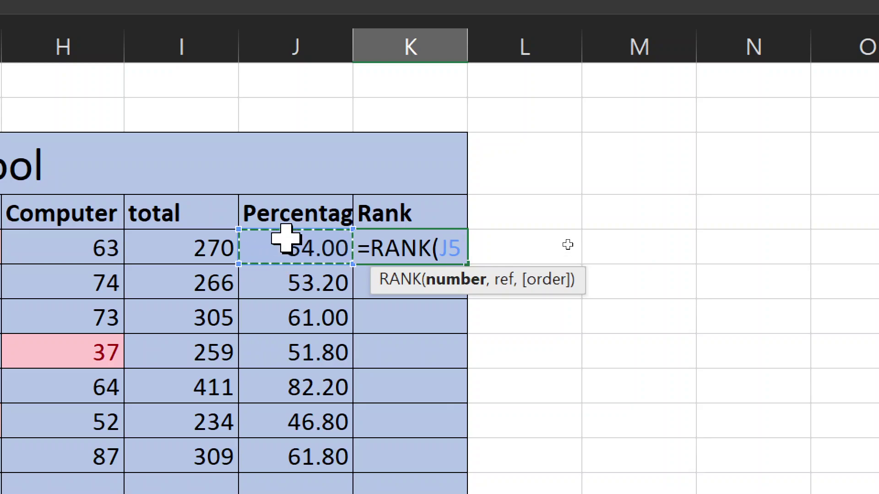
{"action": "type", "text": ","}
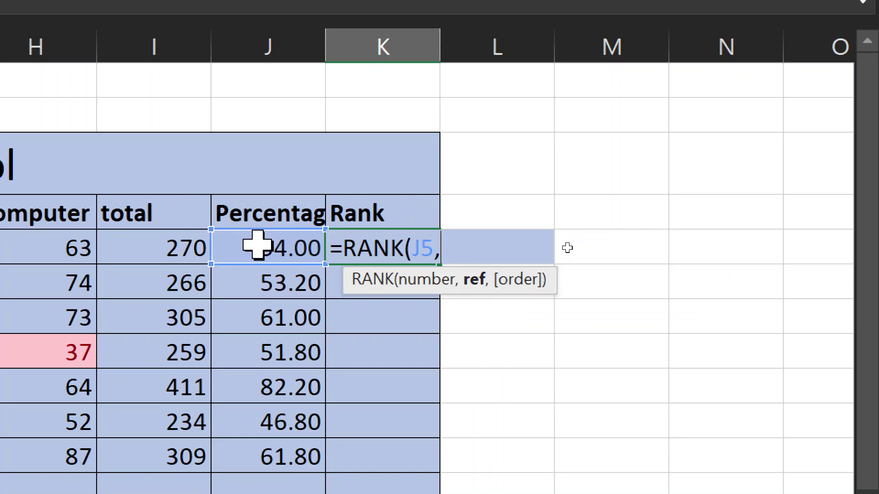
{"action": "left_click_drag", "start_coordinate": [257, 246], "coordinate": [259, 457]}
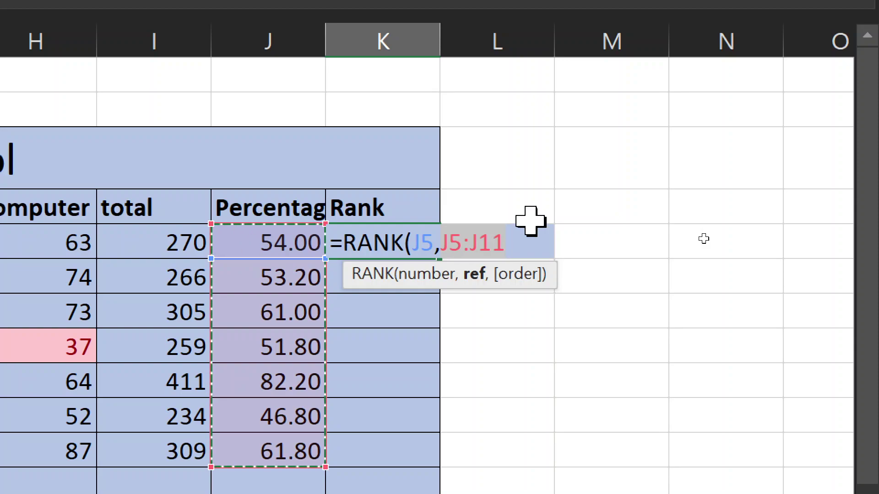
{"action": "key", "text": "F4"}
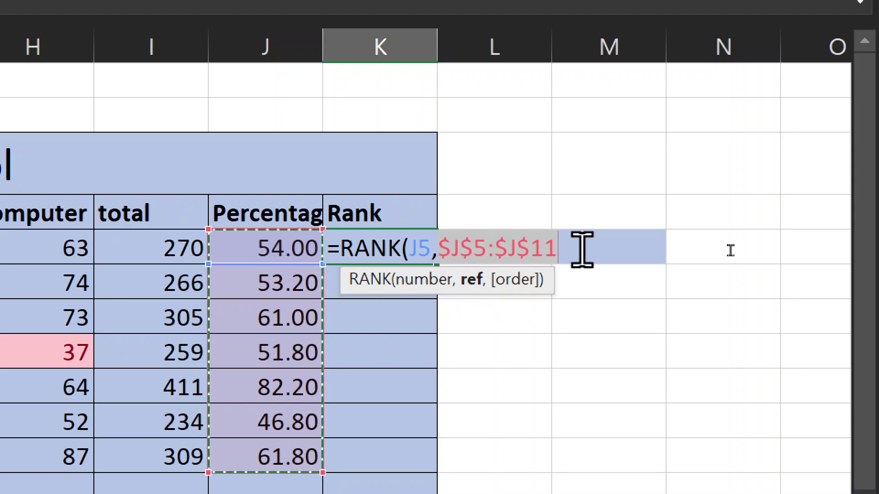
{"action": "key", "text": "Return"}
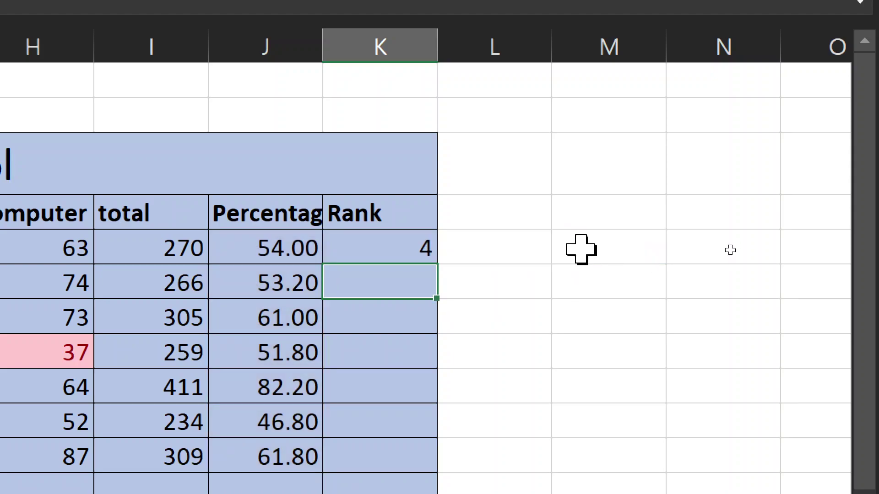
Step: Fill the rank formula from K5 down to K11 and review the formula in K5
{"action": "left_click", "coordinate": [348, 247]}
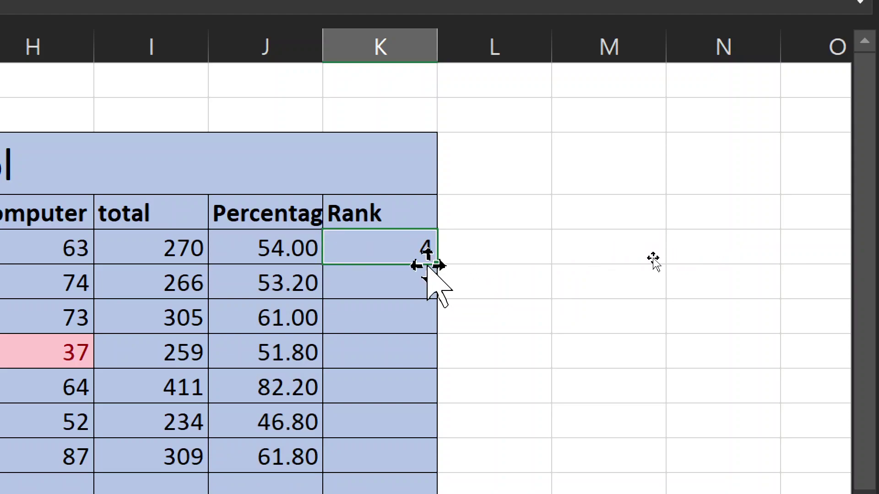
{"action": "left_click_drag", "start_coordinate": [438, 267], "coordinate": [415, 465]}
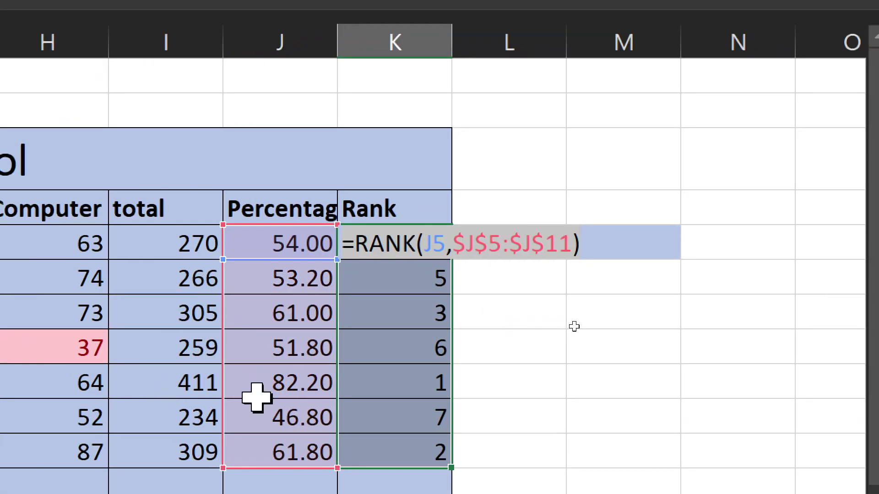
{"action": "key", "text": "Return"}
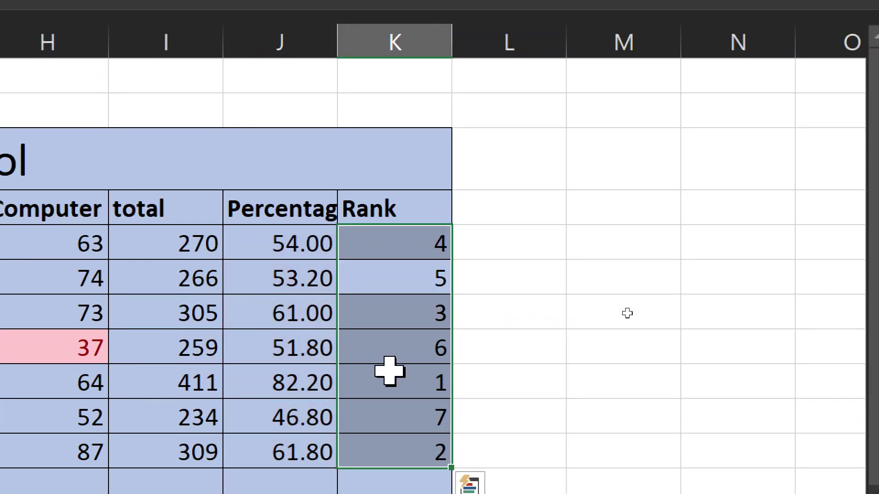